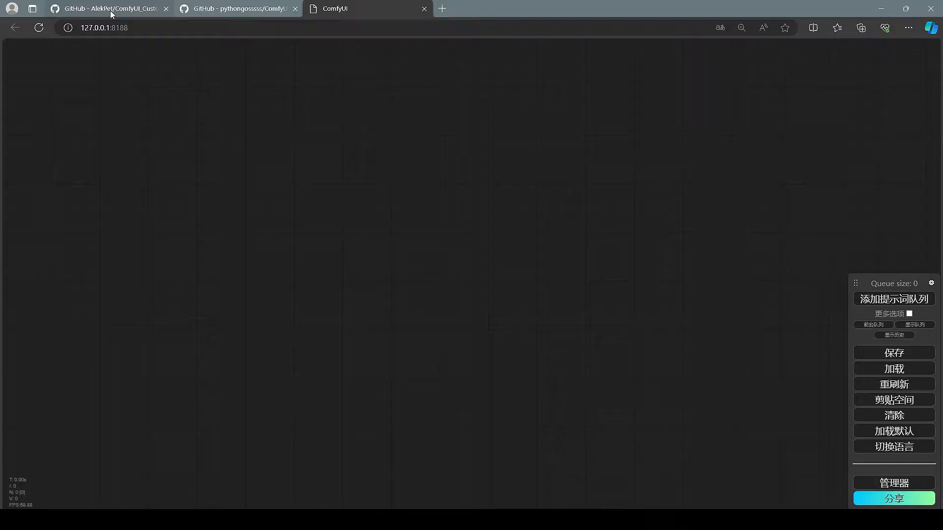
# Examine the file list and node table of the ComfyUI_Custom_Nodes_AlekPet repository on GitHub.
pyautogui.click(111, 12)
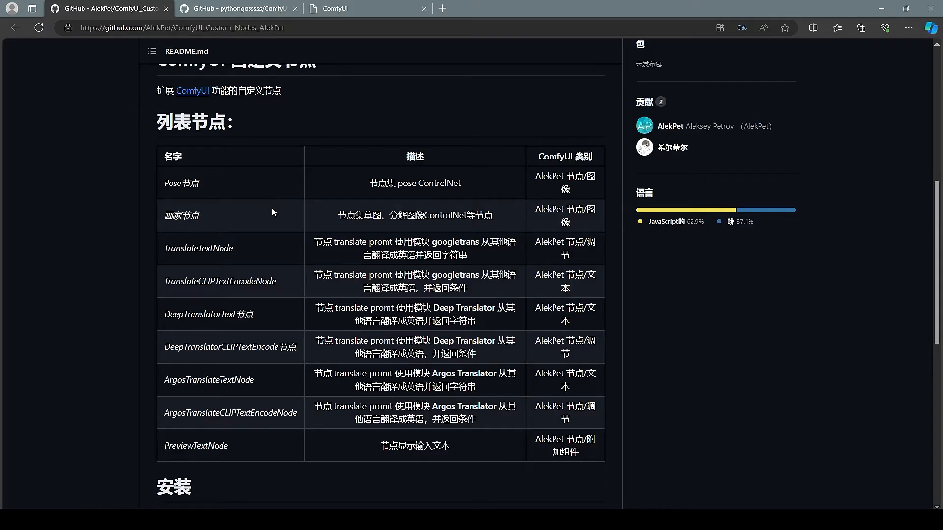
pyautogui.scroll(7, 281, 260)
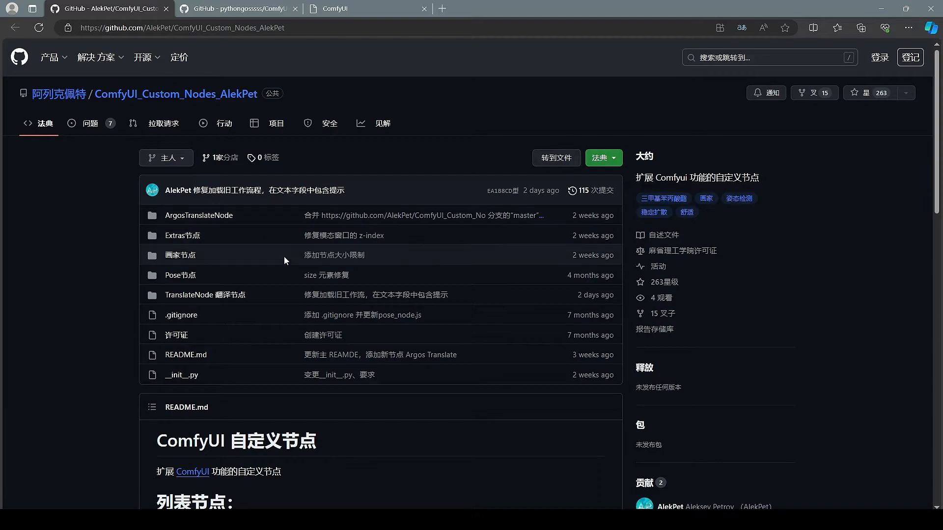
pyautogui.scroll(-7, 284, 265)
pyautogui.scroll(-10, 284, 267)
pyautogui.scroll(20, 284, 266)
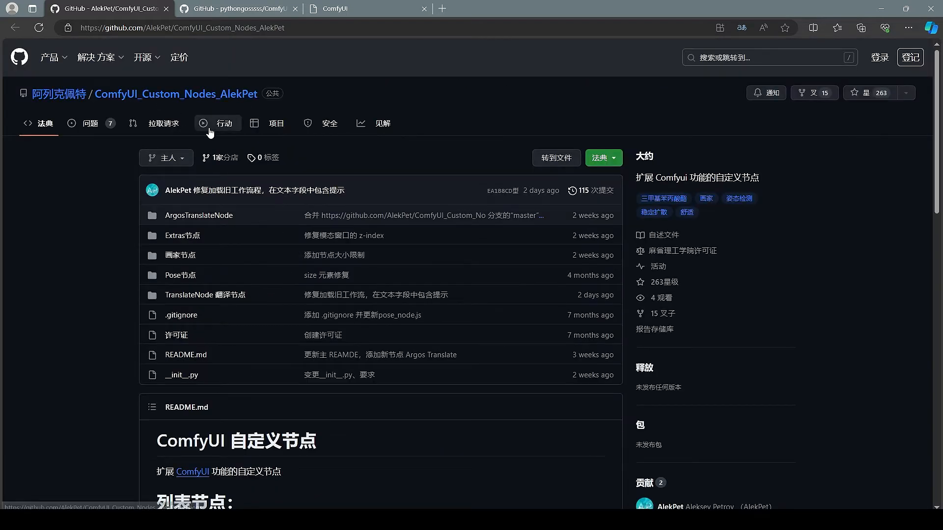
# Bring up the pythongosssss ComfyUI-Custom-Scripts repository page and translate it into Simplified Chinese.
pyautogui.click(229, 10)
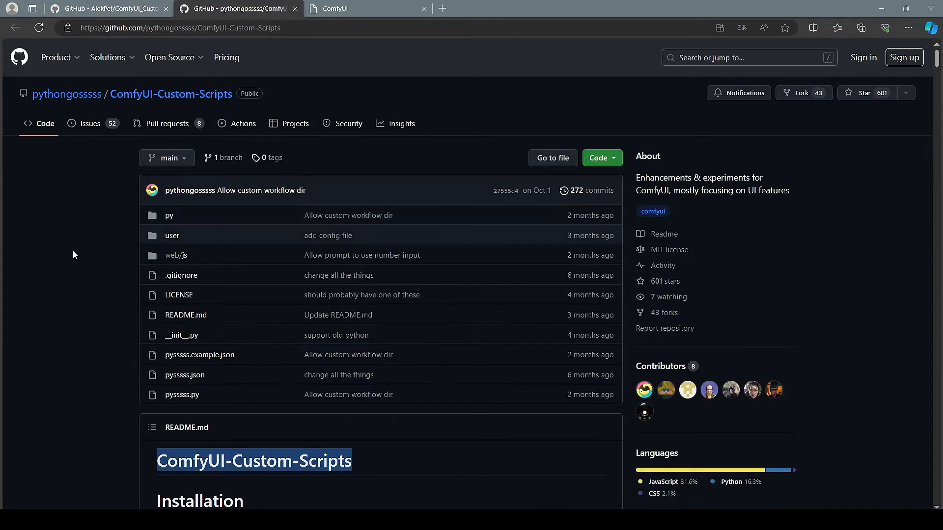
pyautogui.scroll(-3, 73, 249)
pyautogui.scroll(-3, 74, 250)
pyautogui.rightClick(80, 193)
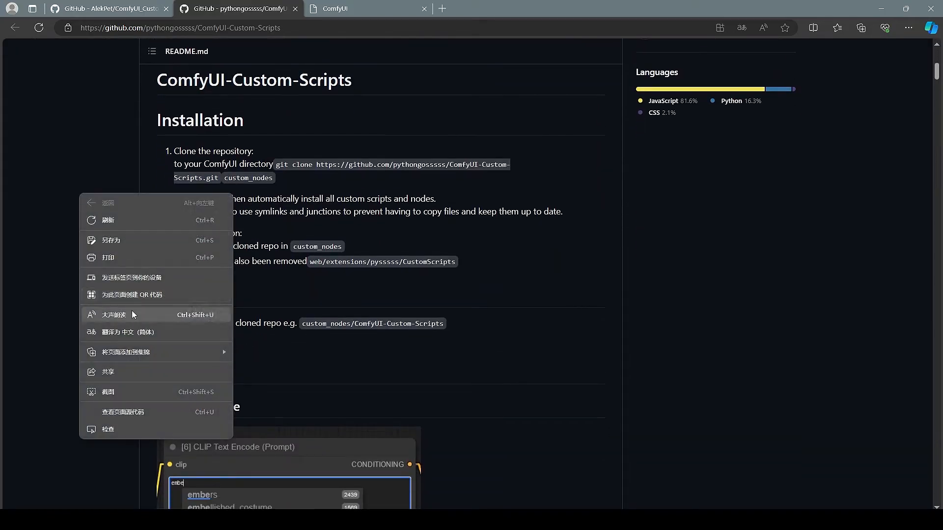
pyautogui.click(130, 334)
# Read the Custom-Scripts README sections on installation, updating, autocomplete, snap to grid and the better loader lists.
pyautogui.scroll(6, 93, 272)
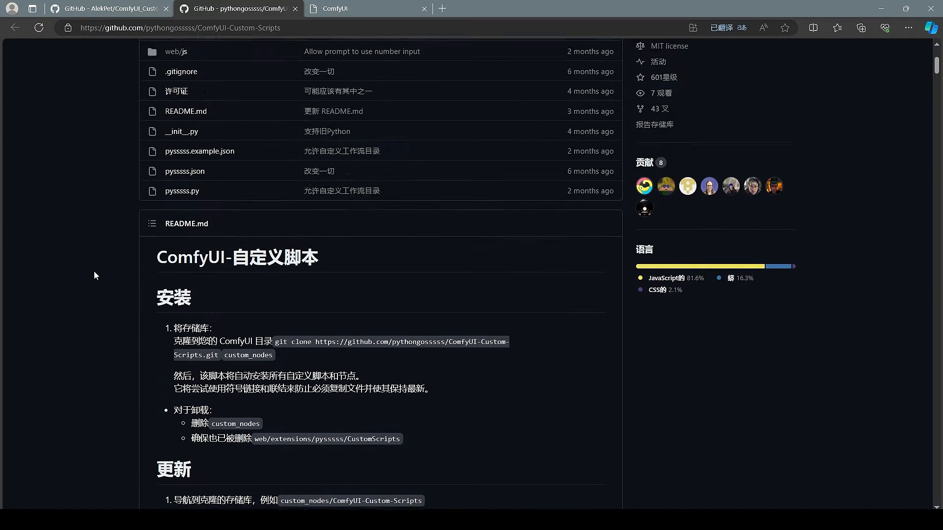
pyautogui.scroll(-9, 104, 251)
pyautogui.scroll(4, 104, 250)
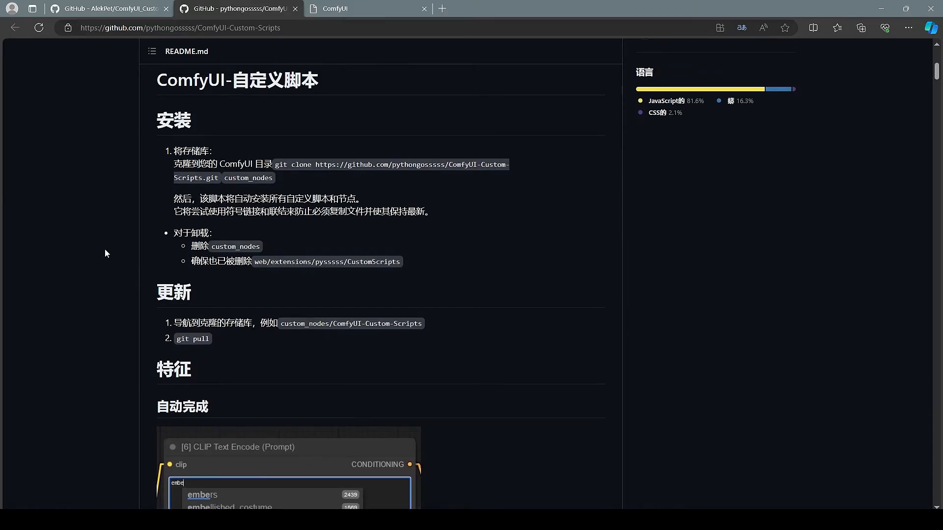
pyautogui.scroll(-8, 113, 219)
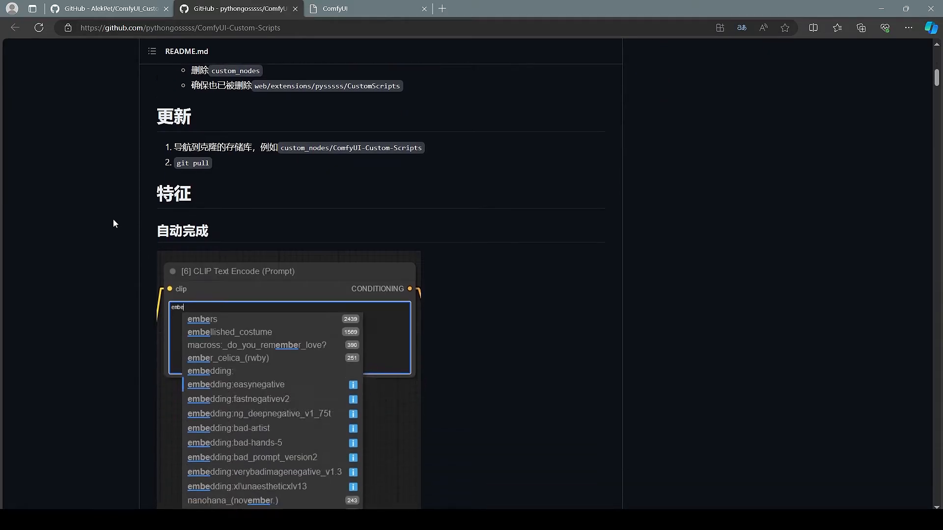
pyautogui.scroll(5, 113, 219)
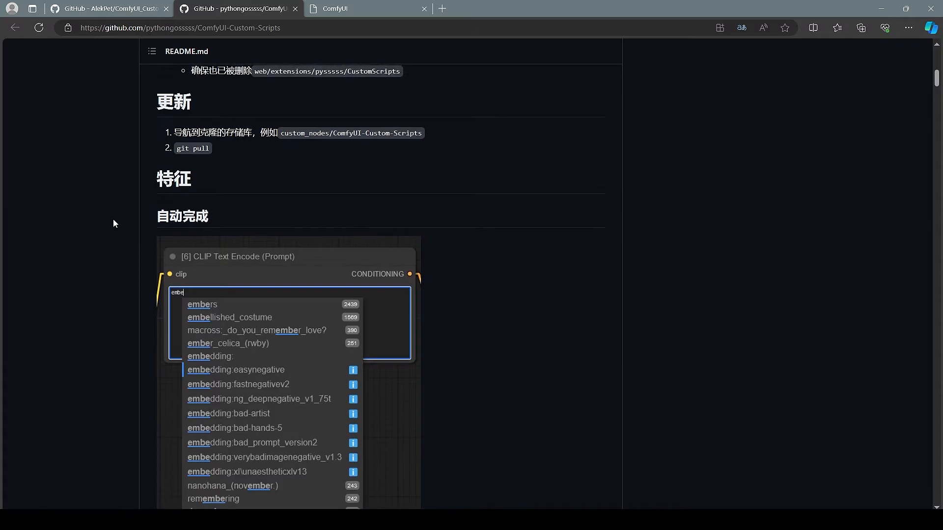
pyautogui.scroll(-4, 118, 216)
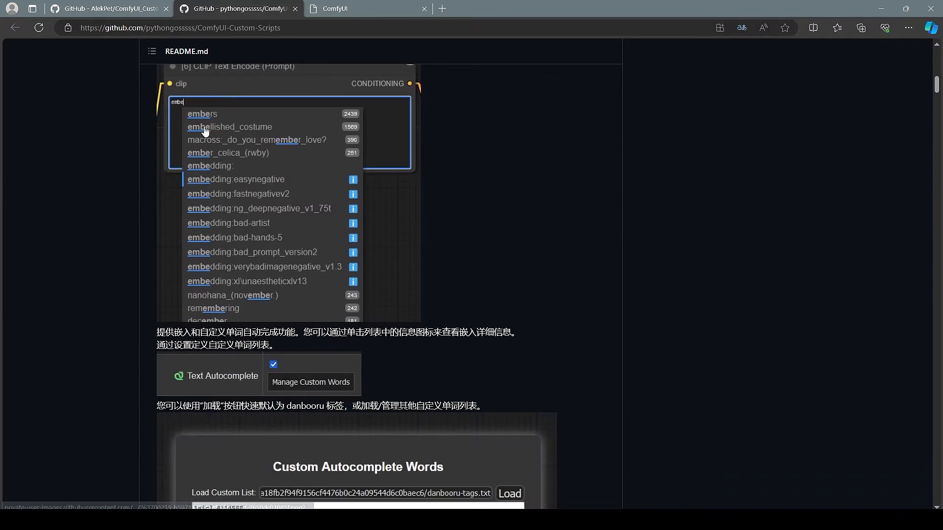
pyautogui.scroll(-11, 92, 193)
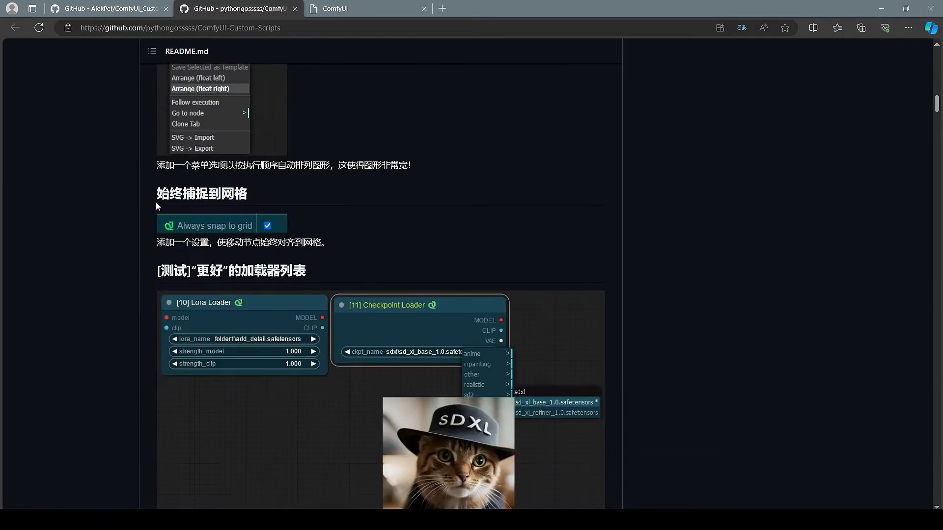
pyautogui.scroll(2, 156, 205)
pyautogui.scroll(-8, 126, 221)
pyautogui.scroll(4, 126, 221)
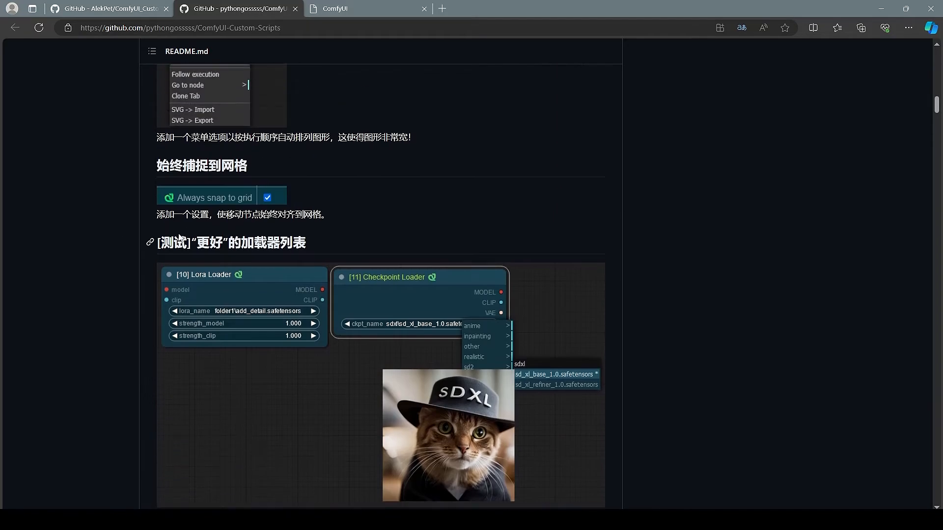
# Examine the README sections on checkpoint/LoRA/embedding info, custom colors, favicon status, image feed and string functions.
pyautogui.scroll(-15, 123, 245)
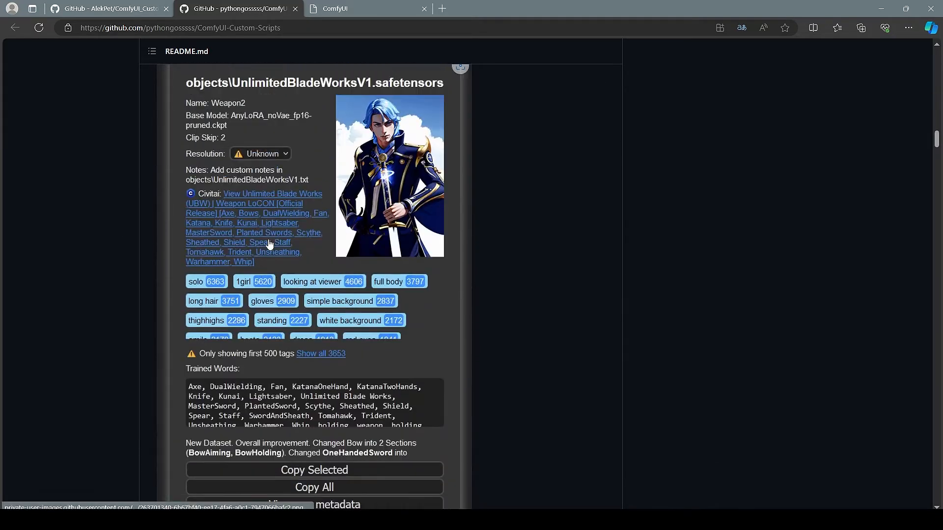
pyautogui.scroll(1, 269, 244)
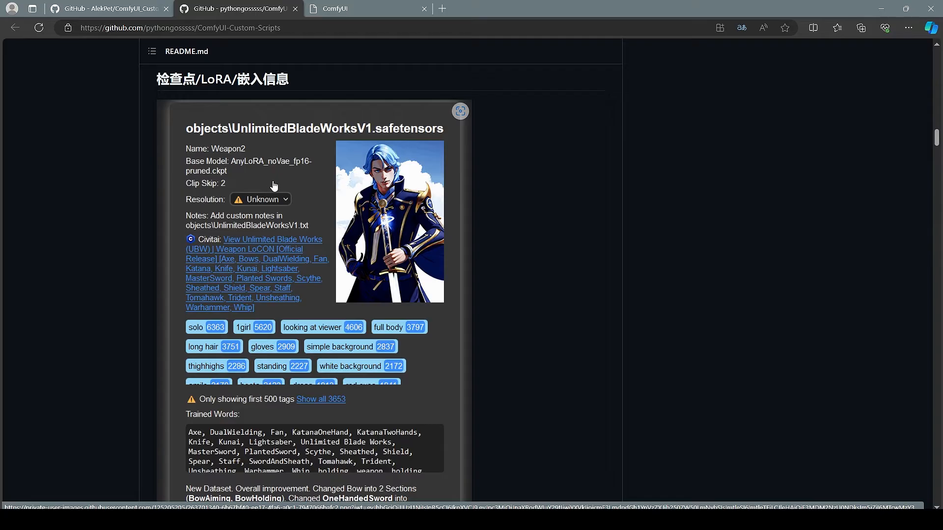
pyautogui.scroll(-4, 265, 215)
pyautogui.scroll(4, 262, 221)
pyautogui.scroll(-4, 259, 225)
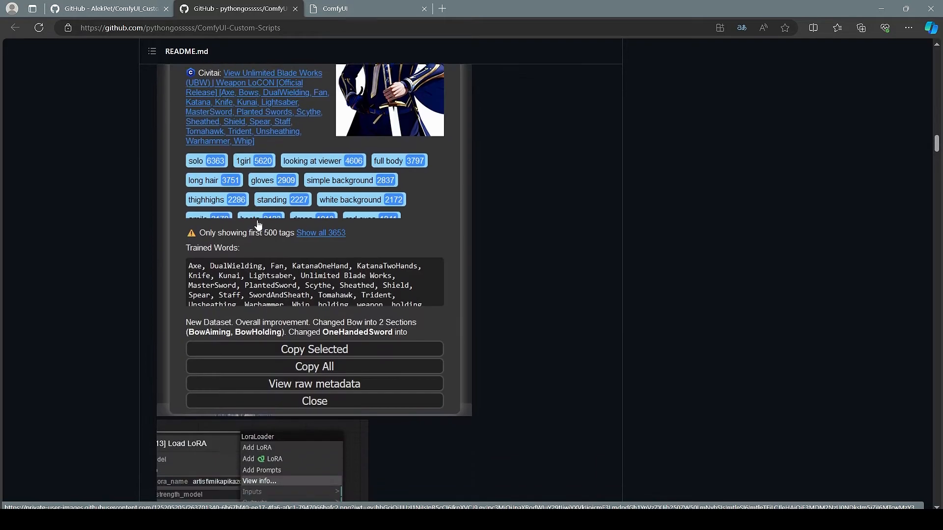
pyautogui.scroll(-12, 259, 225)
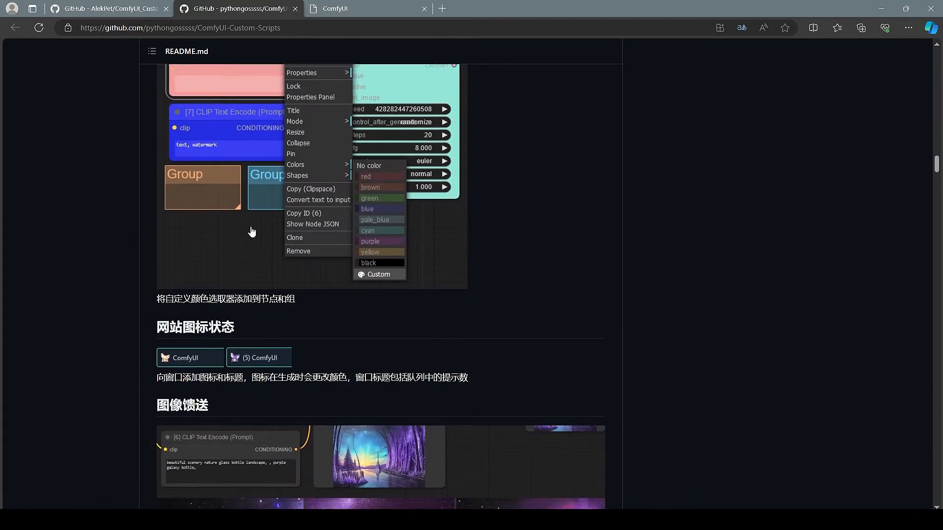
pyautogui.scroll(-4, 252, 232)
pyautogui.scroll(-20, 114, 210)
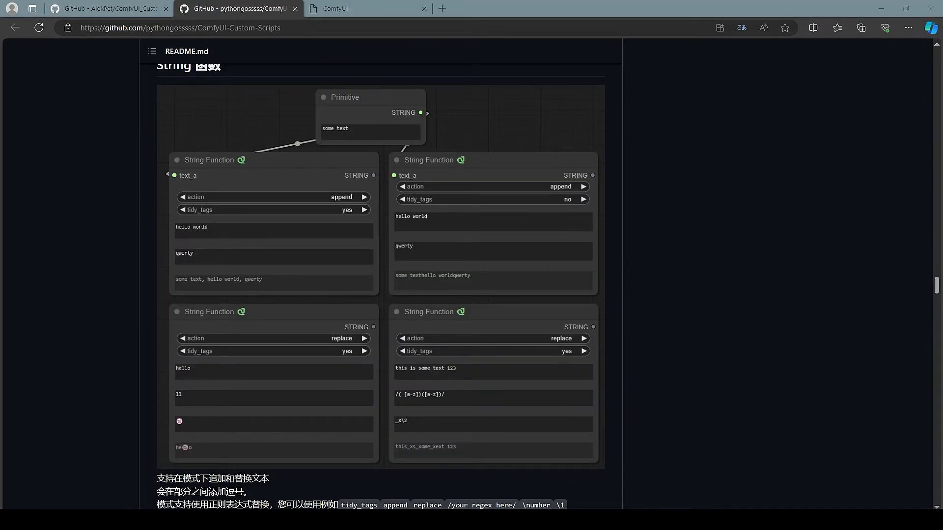
# Switch to File Explorer and paste the two copied plugin ZIP archives into the ComfyUI_windows\ComfyUI\custom_nodes folder.
pyautogui.hotkey('alt', 'Tab')
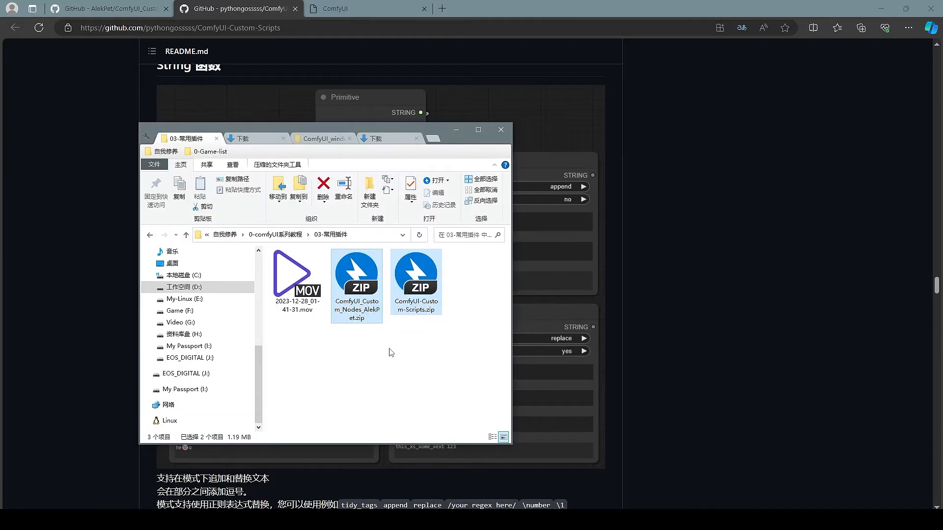
pyautogui.click(325, 139)
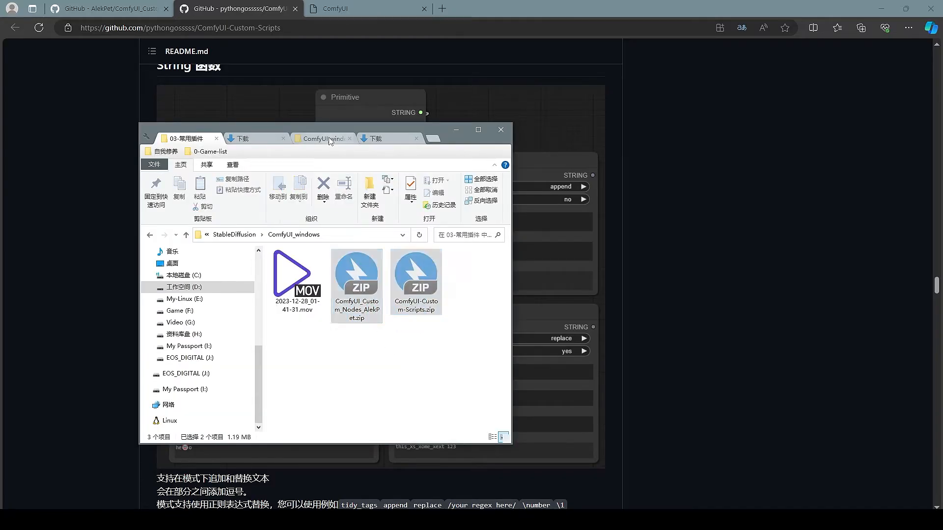
pyautogui.doubleClick(295, 255)
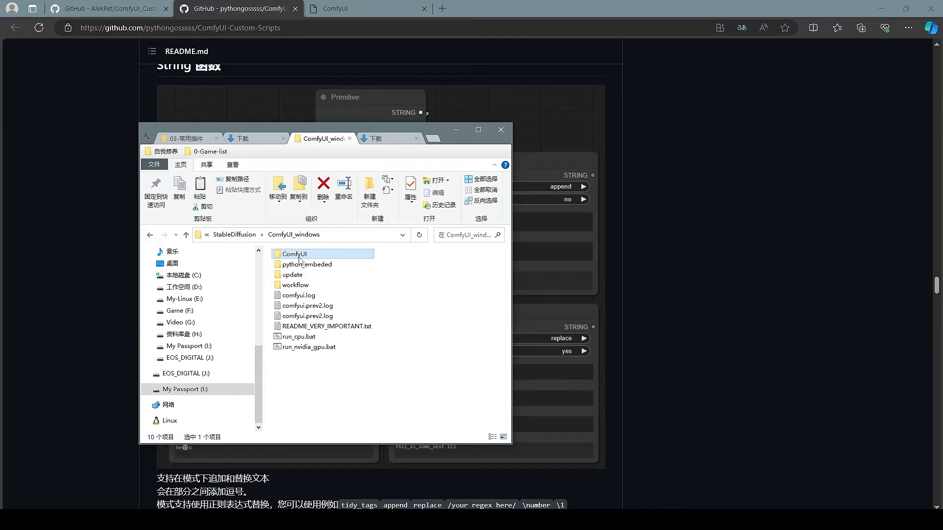
pyautogui.doubleClick(308, 327)
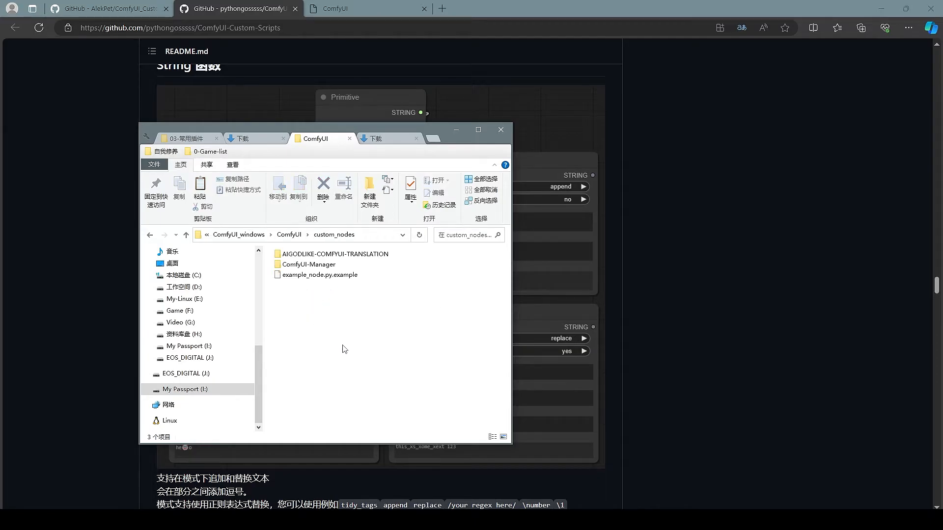
pyautogui.hotkey('ctrl', 'v')
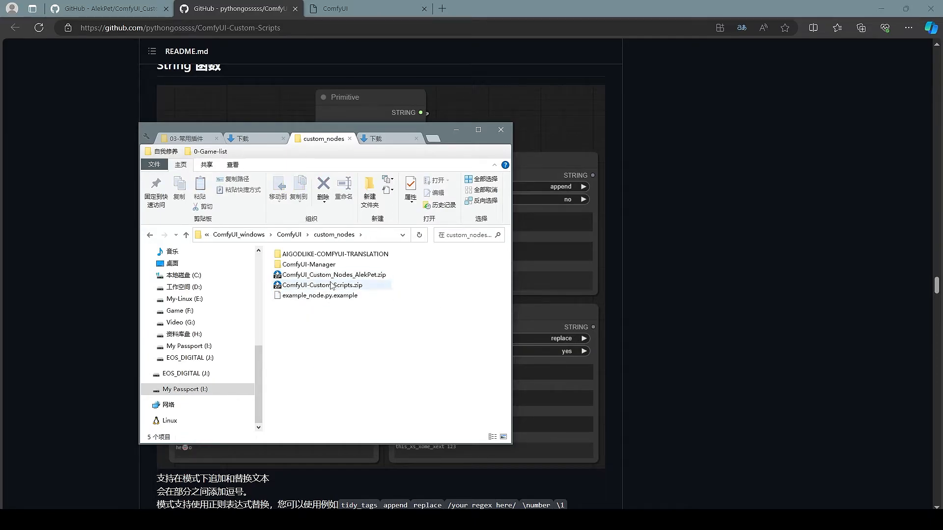
# Extract the ComfyUI_Custom_Nodes_AlekPet-master and ComfyUI-Custom-Scripts-main folders from their ZIP archives into custom_nodes.
pyautogui.click(330, 278)
pyautogui.doubleClick(329, 278)
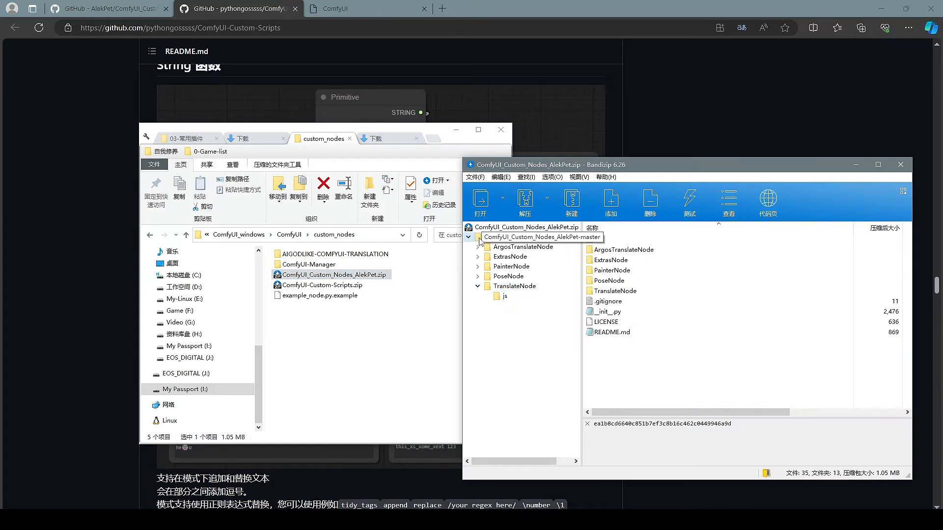
pyautogui.moveTo(479, 241); pyautogui.dragTo(339, 330)
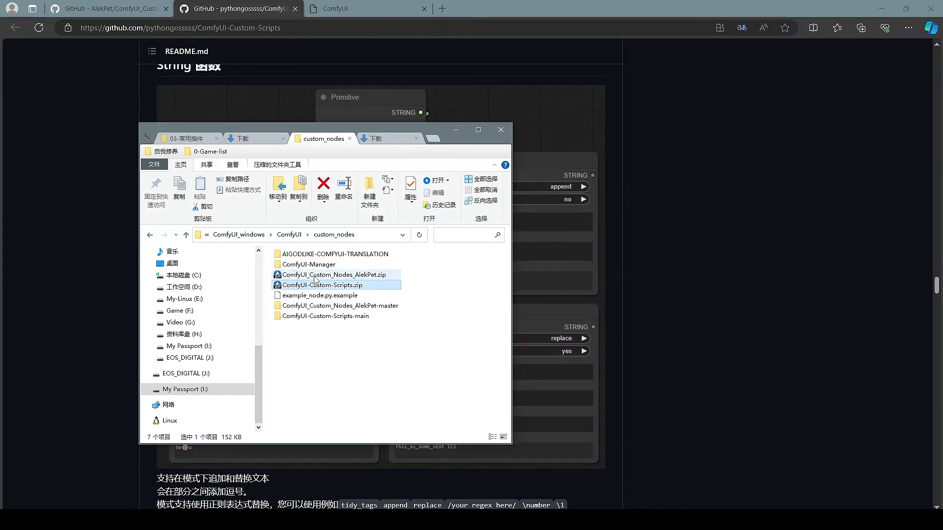
pyautogui.click(314, 276)
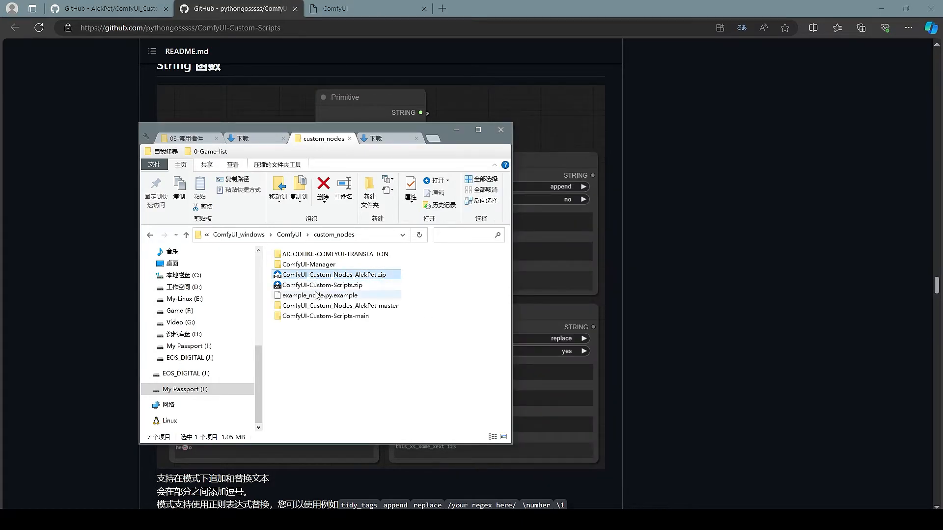
pyautogui.click(319, 286)
pyautogui.click(320, 277)
pyautogui.click(319, 288)
pyautogui.click(323, 339)
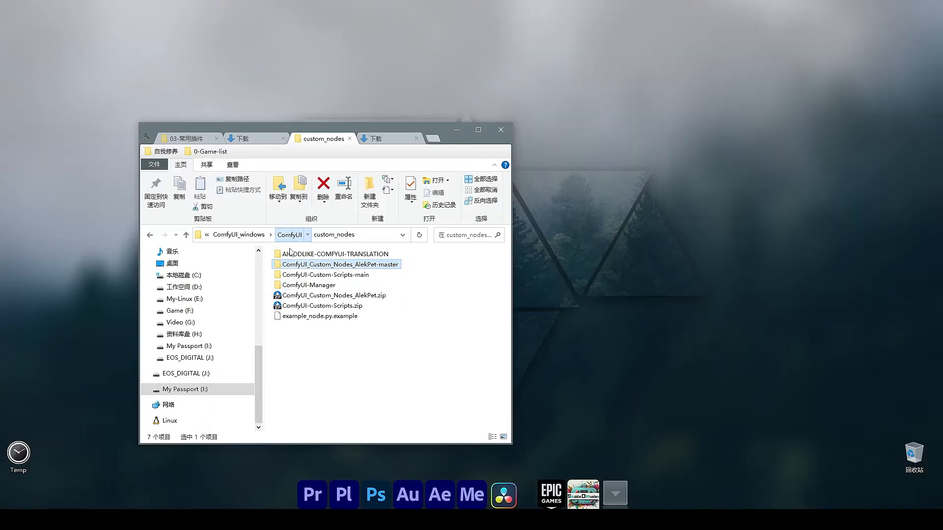
# Go back up from custom_nodes to the ComfyUI_windows folder.
pyautogui.hotkey('alt', 'Up')
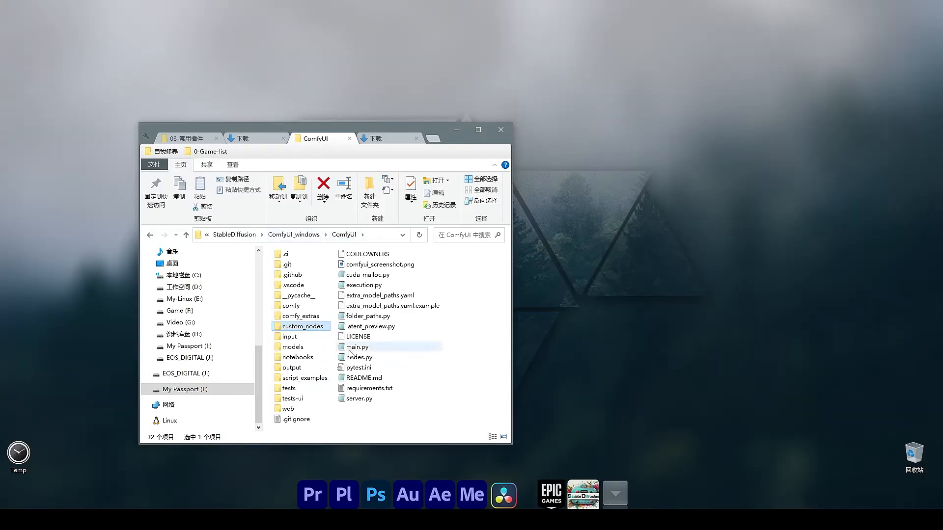
pyautogui.hotkey('alt', 'Up')
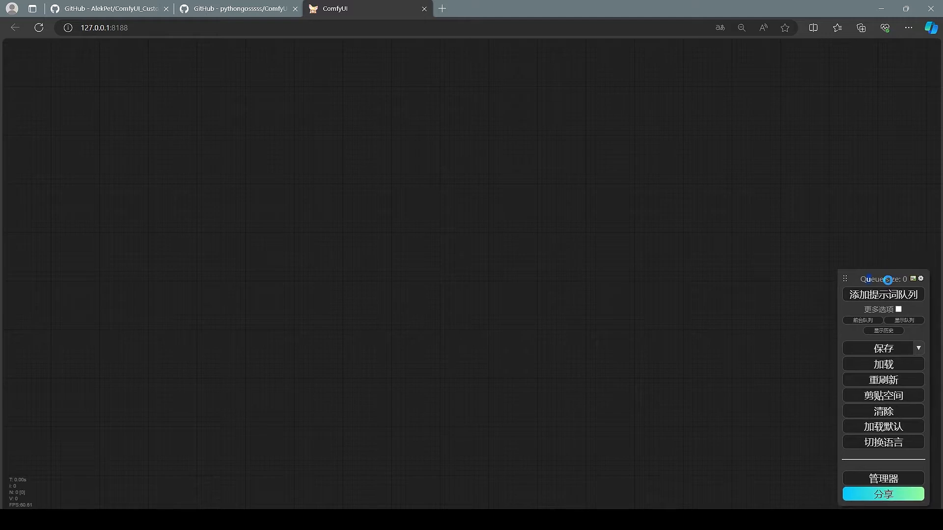
# Open the custom node installation list in the ComfyUI Manager, checking the server console while it loads.
pyautogui.click(891, 471)
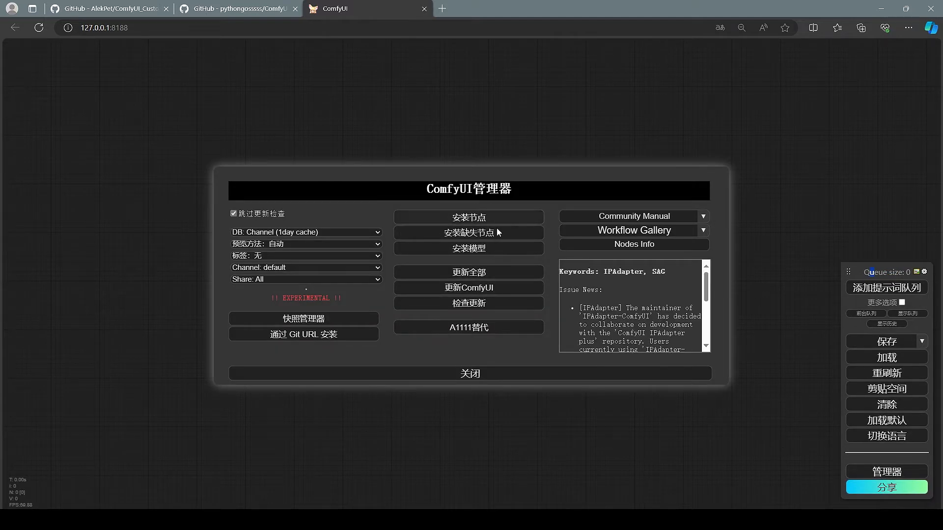
pyautogui.click(475, 223)
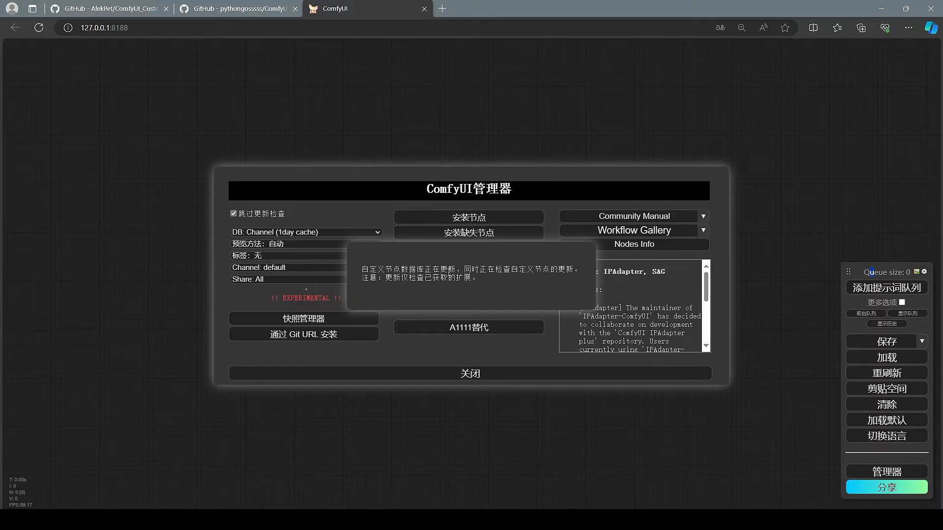
pyautogui.hotkey('alt', 'Tab')
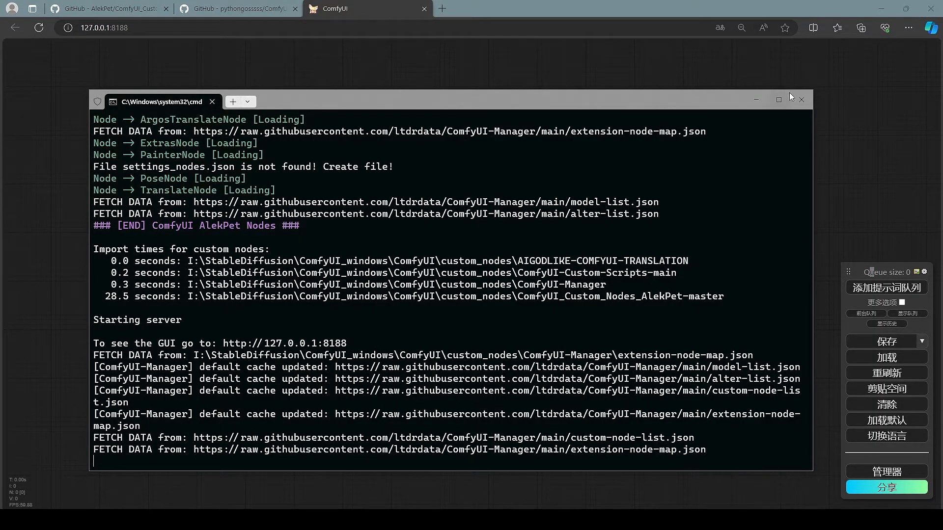
pyautogui.hotkey('alt', 'Tab')
pyautogui.hotkey('alt', 'Tab')
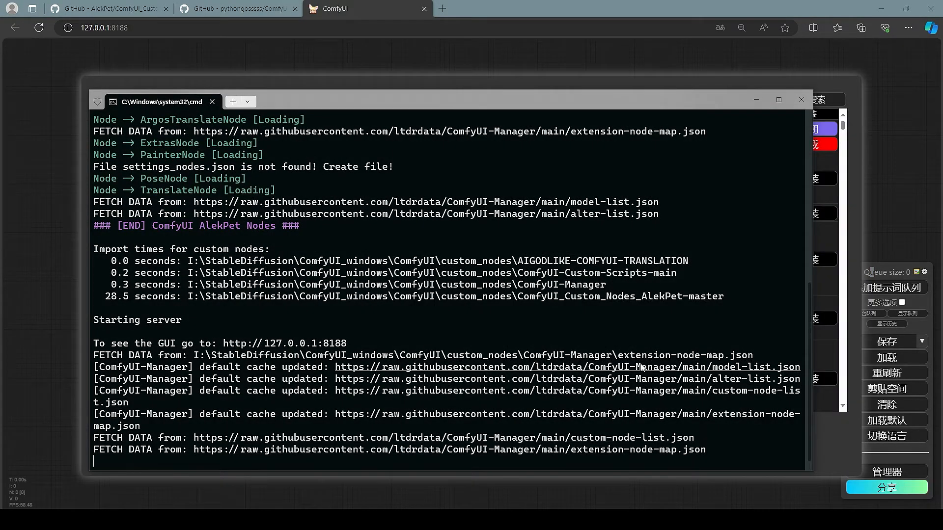
pyautogui.click(750, 102)
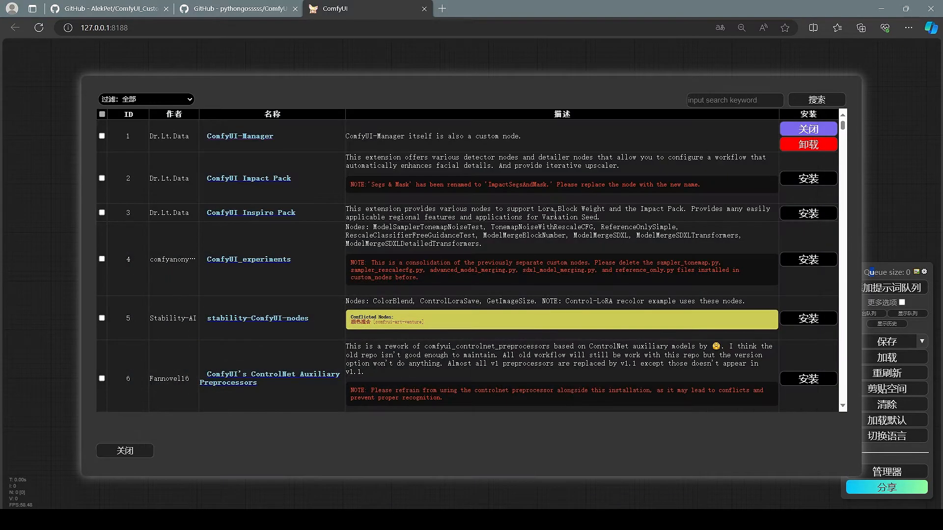
# Browse the custom node list and examine the description notes and conflict warnings of the available extensions.
pyautogui.moveTo(432, 280)
pyautogui.mouseDown()
pyautogui.moveTo(376, 261)
pyautogui.moveTo(446, 276)
pyautogui.mouseUp()
pyautogui.moveTo(401, 392); pyautogui.dragTo(461, 392)
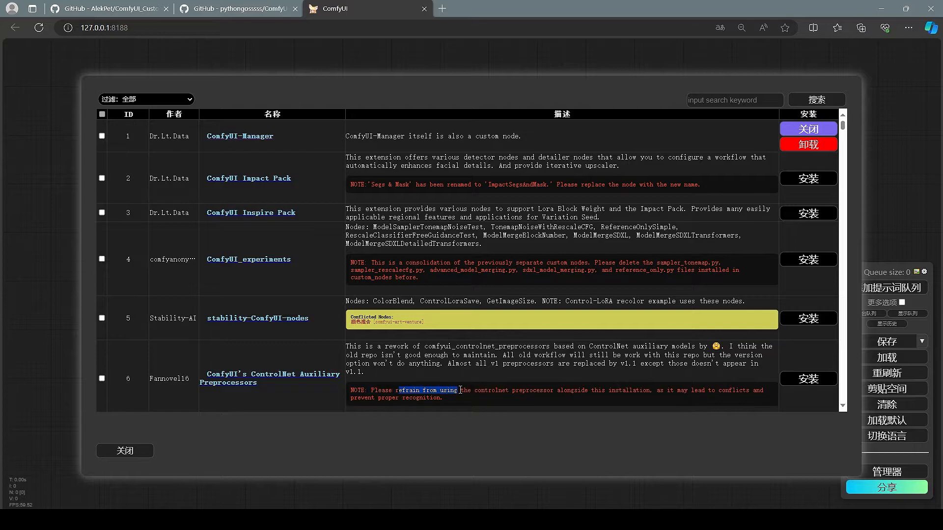
pyautogui.scroll(-12, 464, 321)
pyautogui.scroll(12, 464, 322)
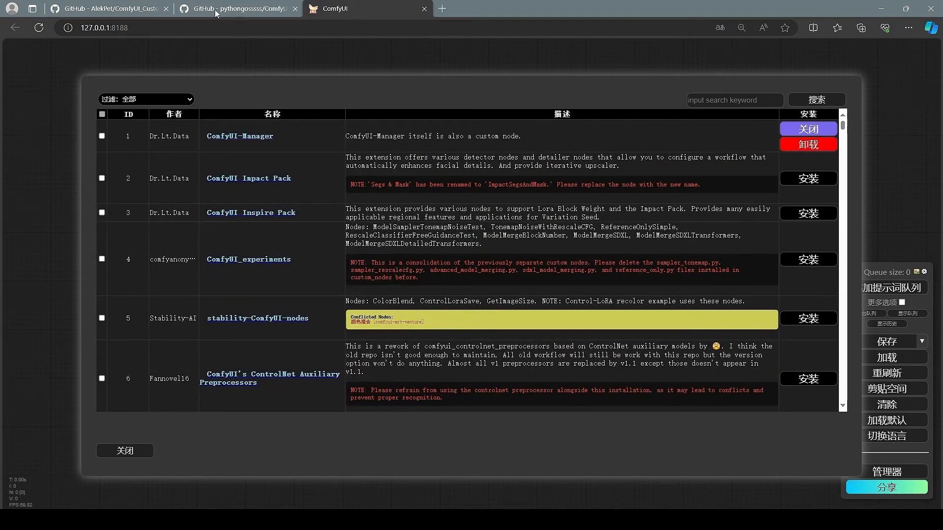
# Copy the repository name ComfyUI_Custom_Nodes_AlekPet from its GitHub page address and search the manager's custom node list for it.
pyautogui.click(133, 10)
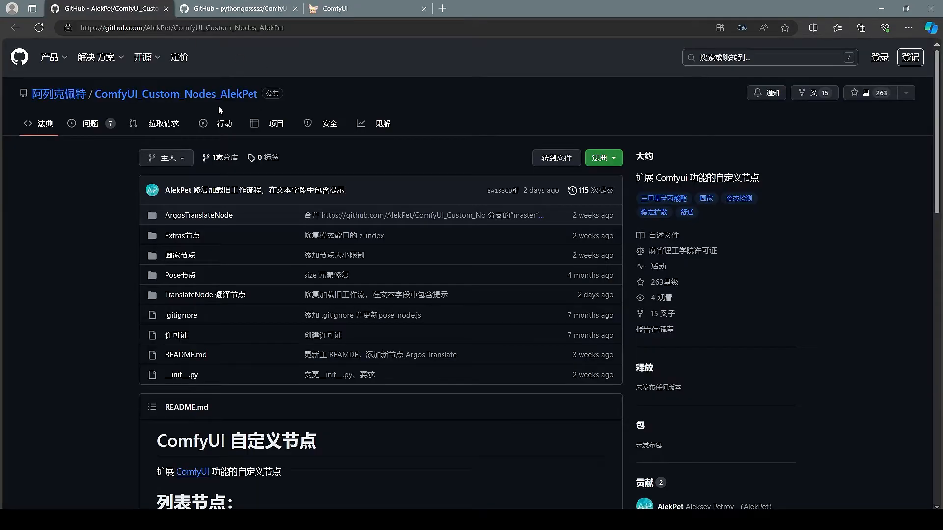
pyautogui.click(162, 27)
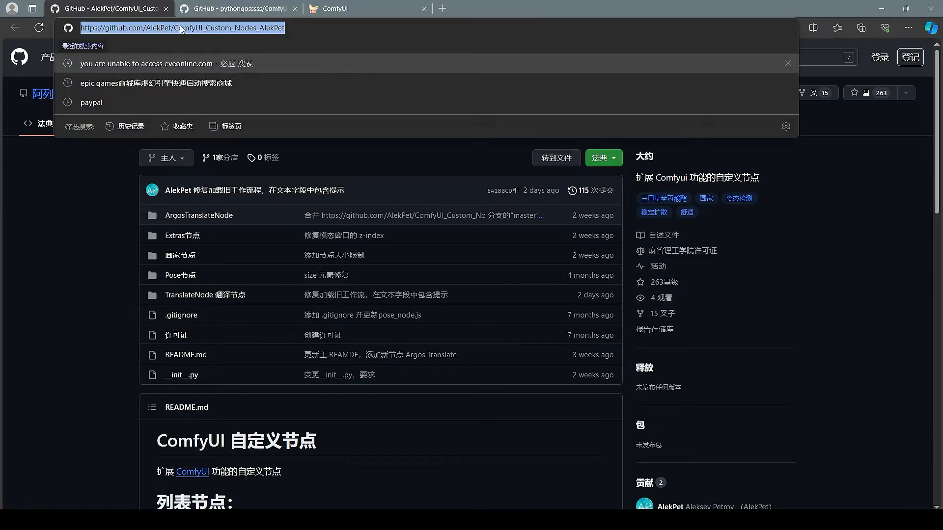
pyautogui.doubleClick(180, 28)
pyautogui.hotkey('ctrl', 'c')
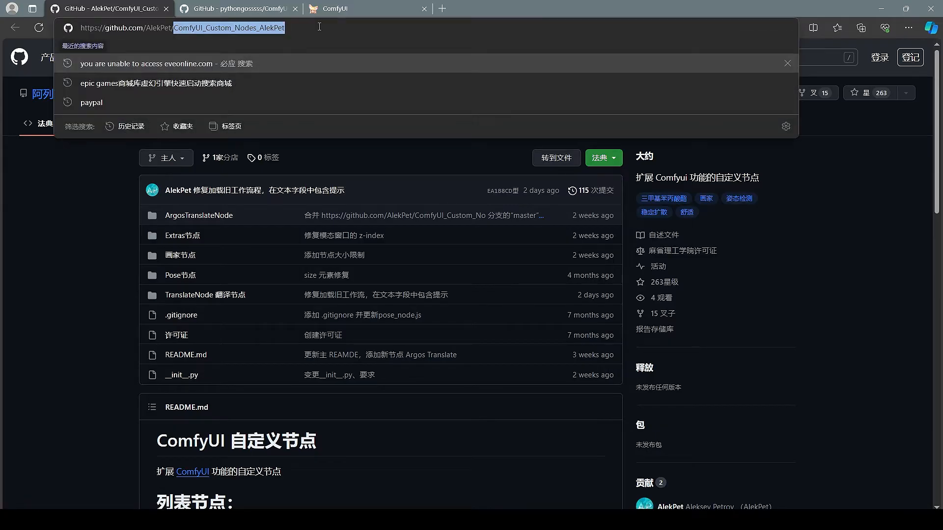
pyautogui.click(346, 8)
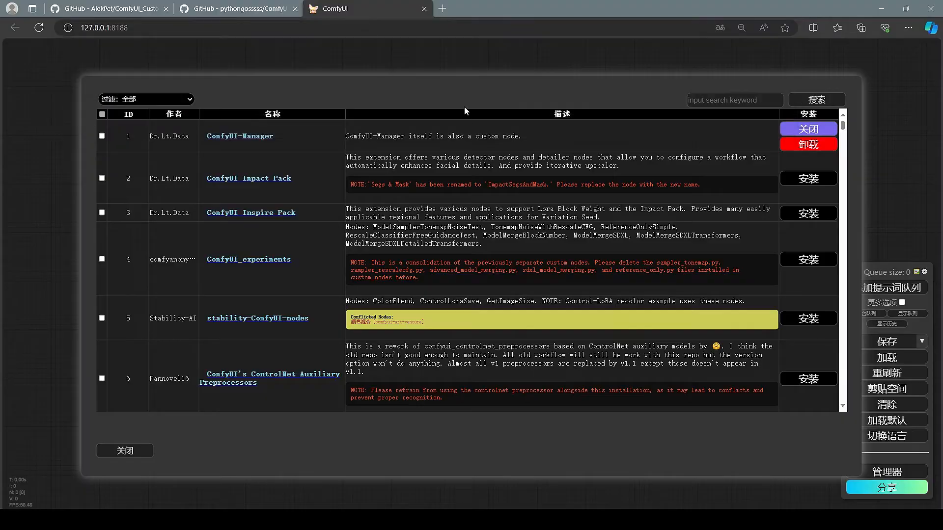
pyautogui.click(712, 100)
pyautogui.hotkey('ctrl', 'v')
pyautogui.press('Return')
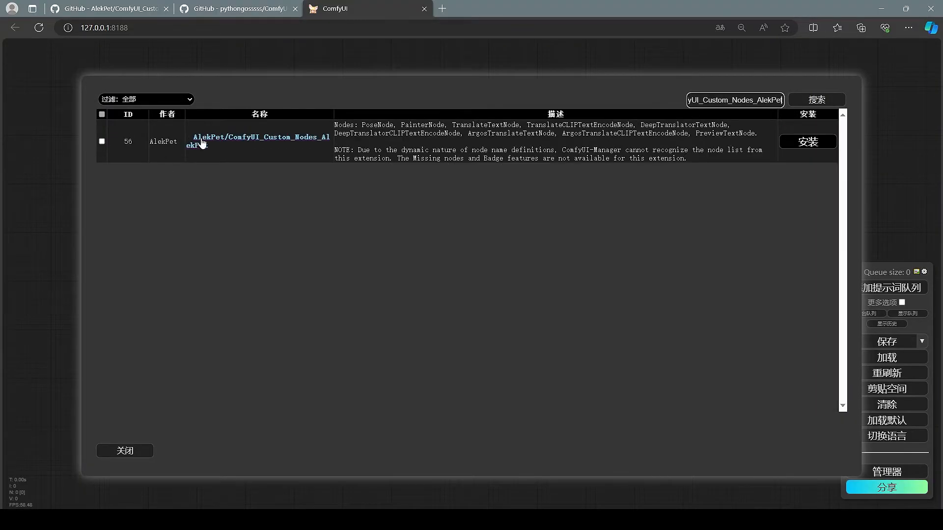
# Copy the pythongosssss repository address from its GitHub page and search the custom node list for ComfyUI-Custom-Scripts.
pyautogui.click(244, 7)
pyautogui.click(182, 27)
pyautogui.hotkey('ctrl', 'c')
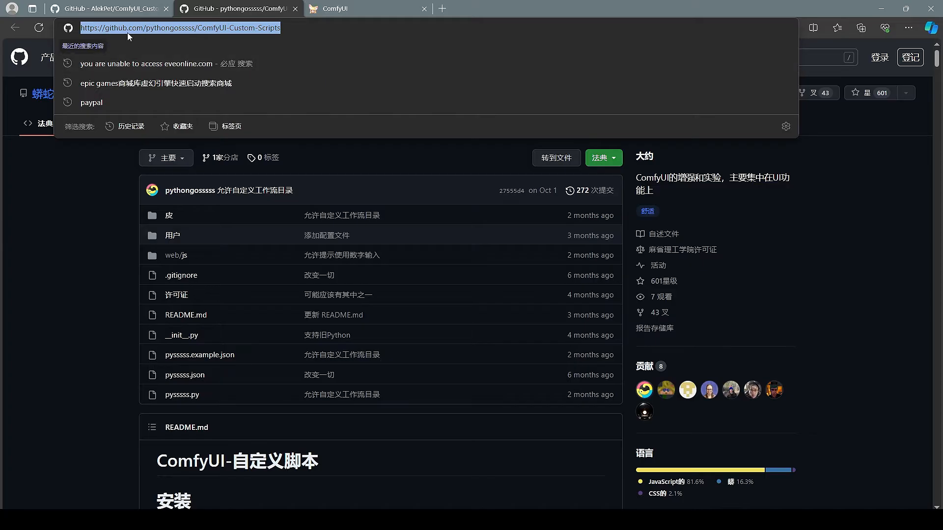
pyautogui.click(343, 8)
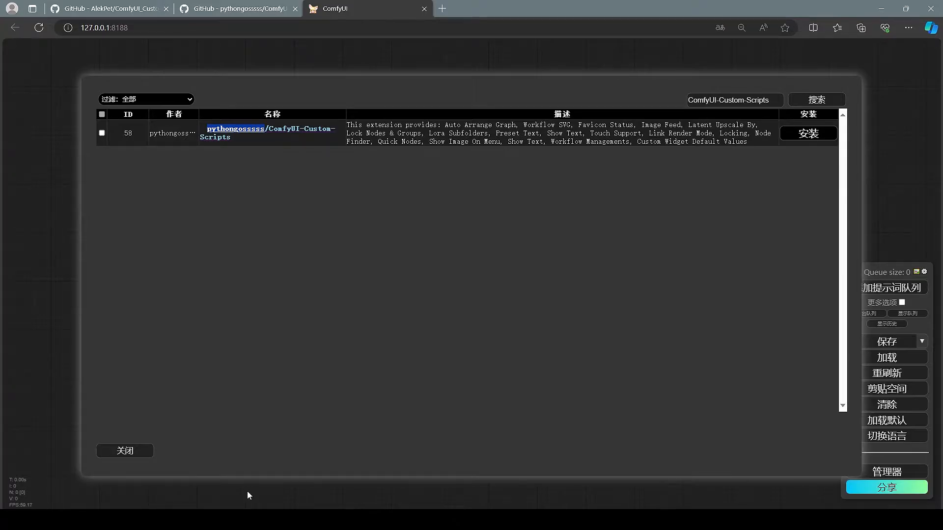
pyautogui.click(151, 452)
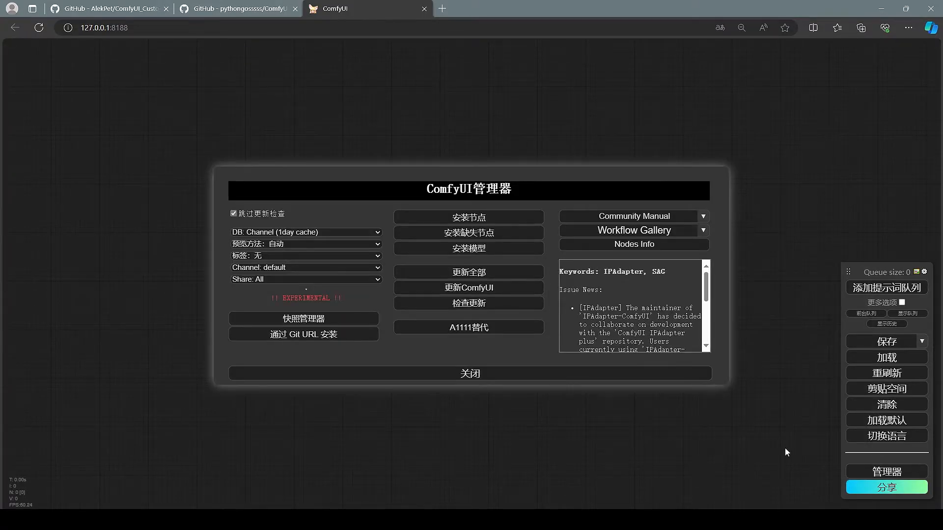
pyautogui.click(307, 338)
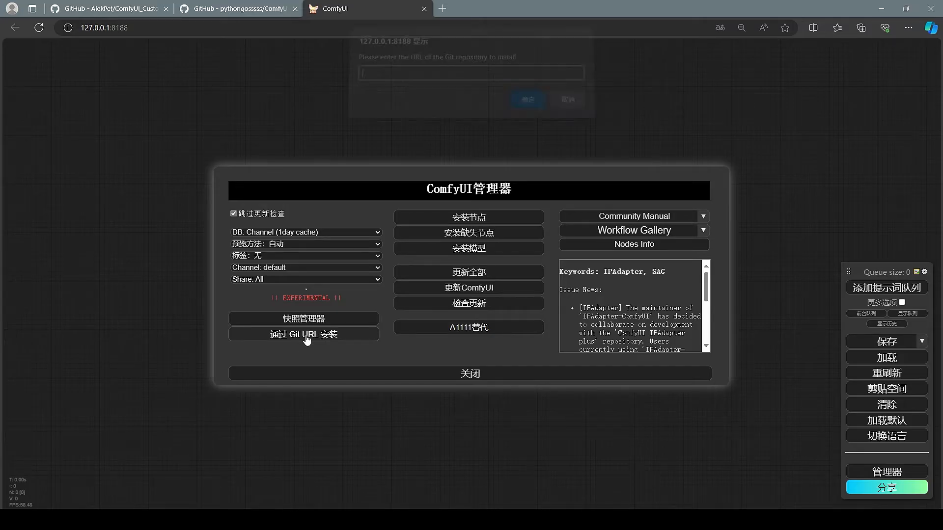
pyautogui.hotkey('ctrl', 'v')
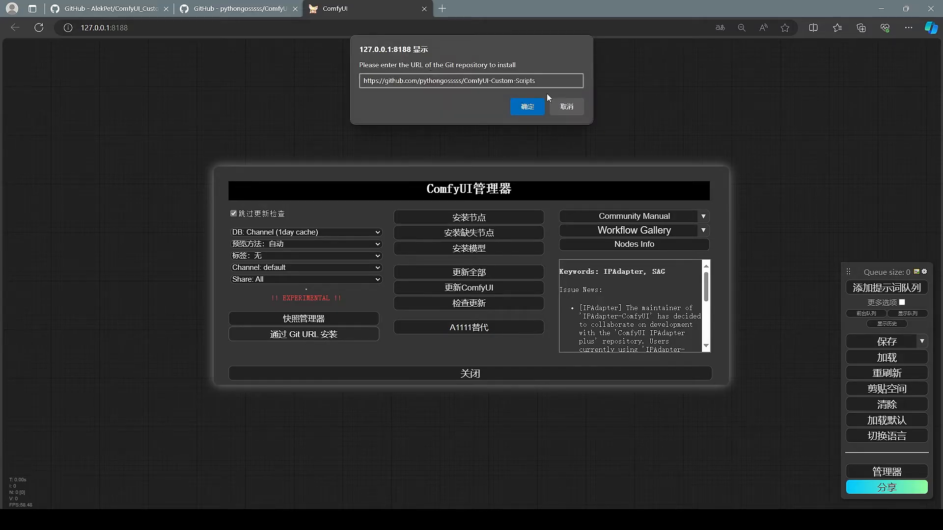
pyautogui.moveTo(540, 81); pyautogui.dragTo(396, 102)
pyautogui.press('BackSpace')
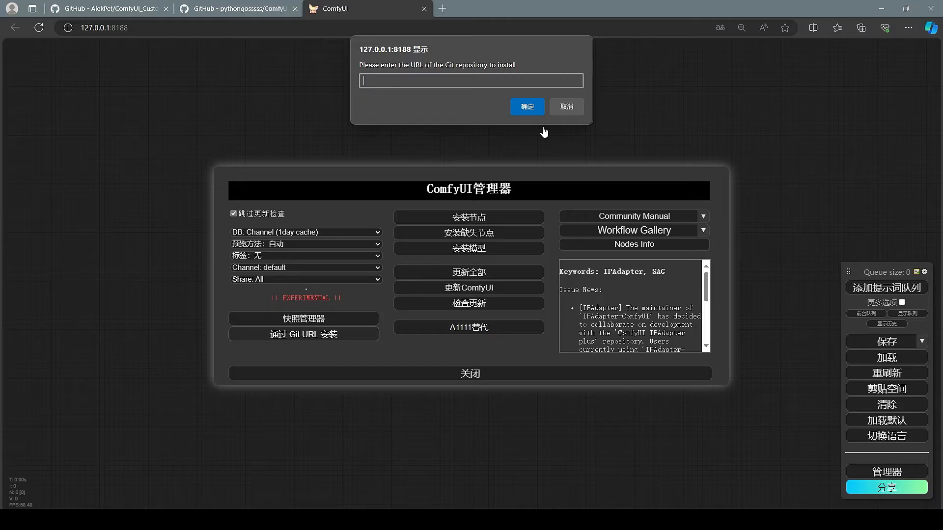
pyautogui.click(568, 107)
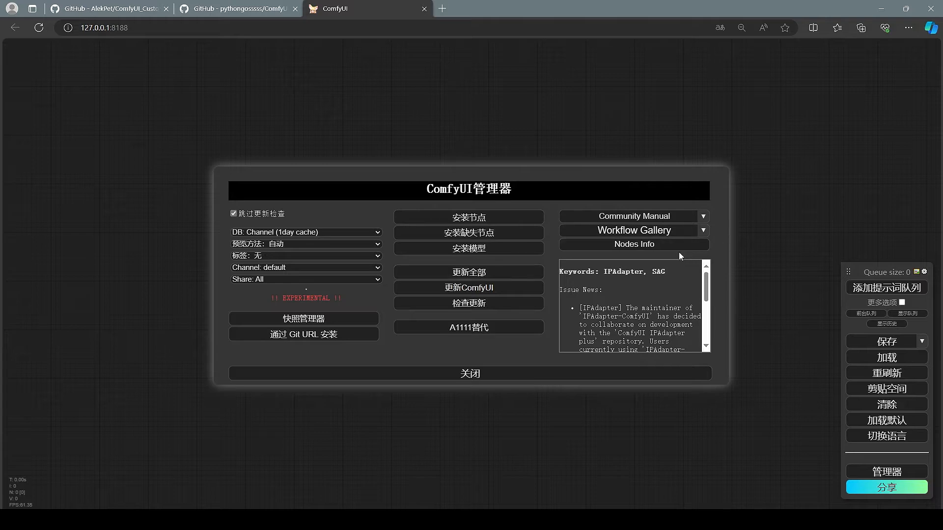
# Close the ComfyUI Manager and load the default workflow on the canvas.
pyautogui.click(487, 374)
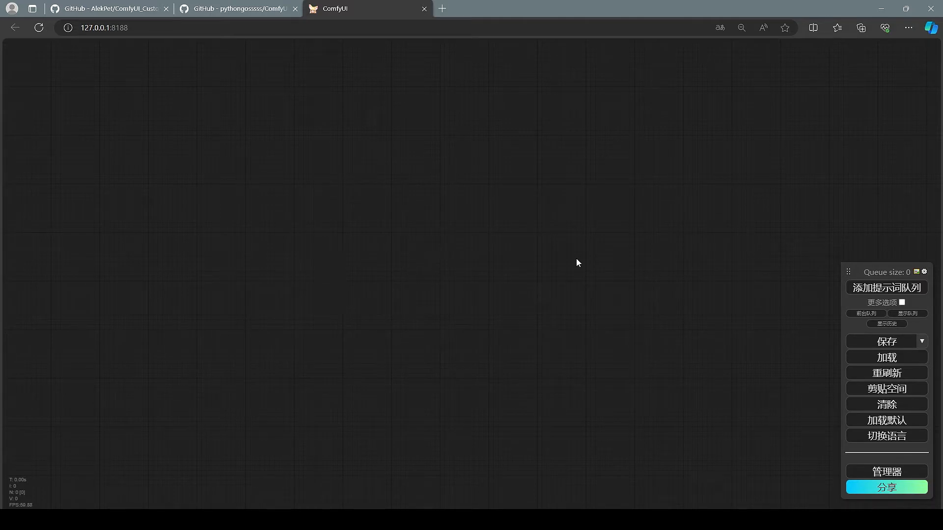
pyautogui.click(887, 420)
pyautogui.moveTo(677, 372); pyautogui.dragTo(624, 198)
# Examine the subcategories of Alek节点 among the new nodes and compare them with the workflow's CLIP text encoders.
pyautogui.rightClick(271, 187)
pyautogui.click(299, 189)
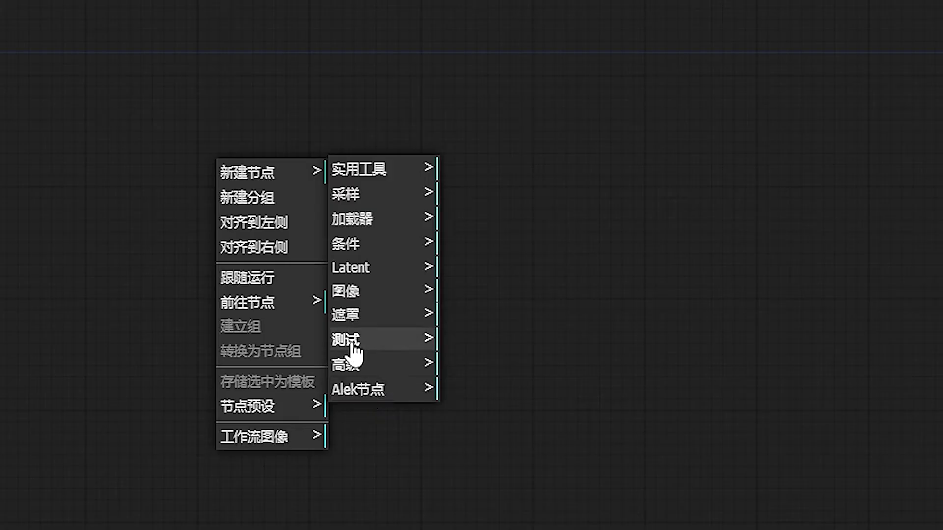
pyautogui.click(377, 395)
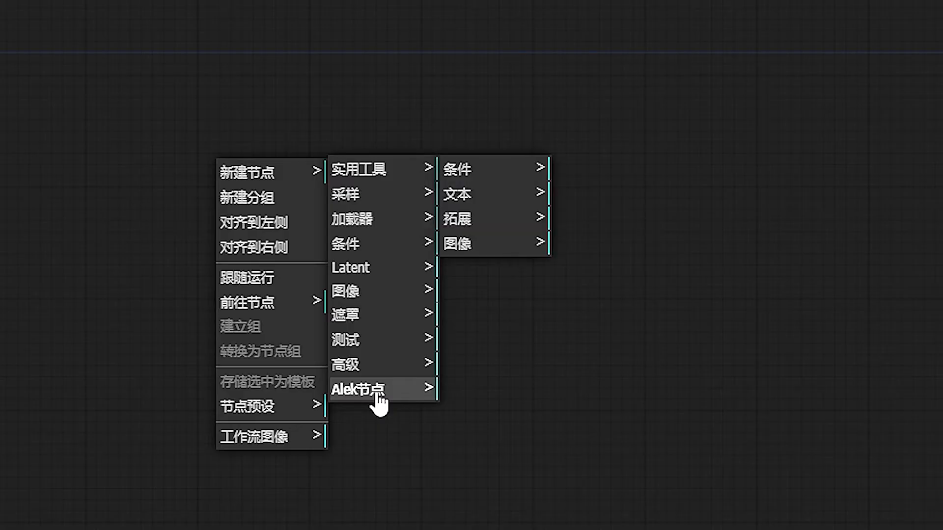
pyautogui.click(486, 172)
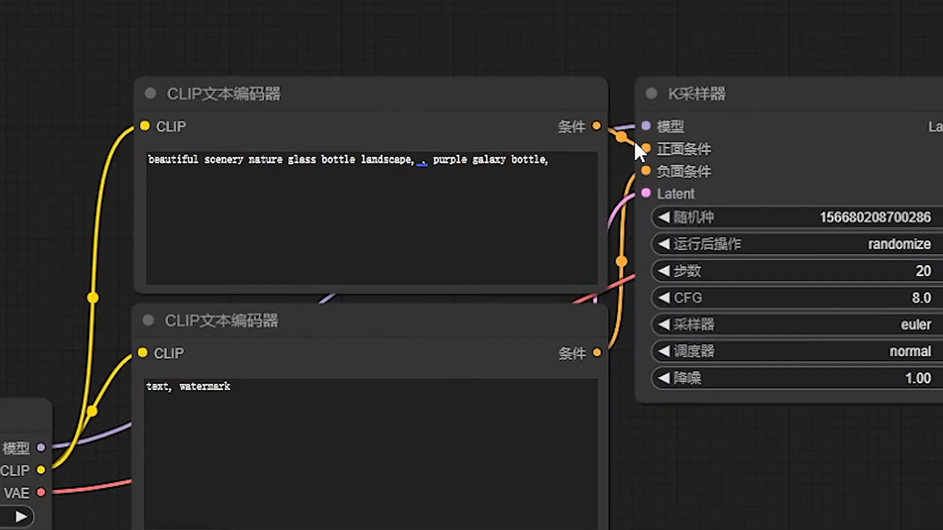
pyautogui.moveTo(492, 97); pyautogui.dragTo(410, 97)
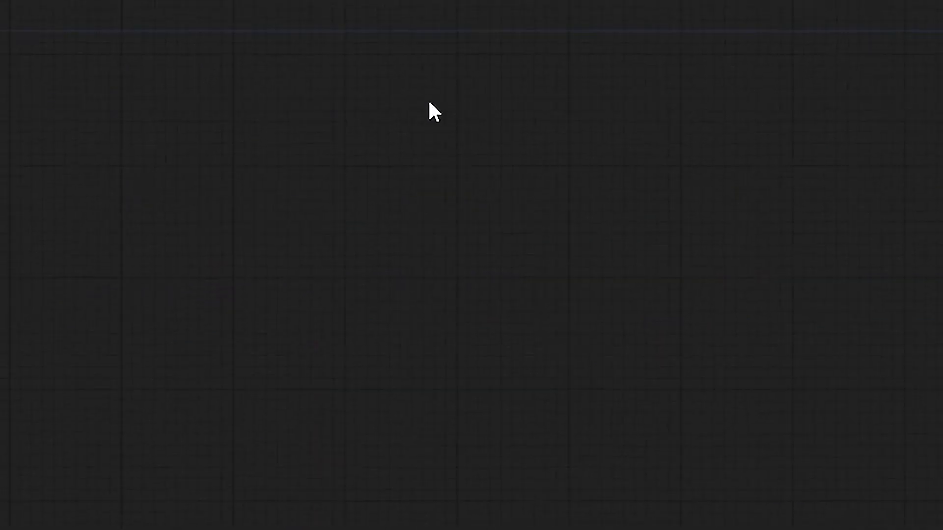
# Add the Alek conditioning nodes CLIP文本编码器(Argos翻译), CLIP文本编码器(翻译高级) and CLIP文本编码器(翻译) on an empty canvas area.
pyautogui.rightClick(344, 283)
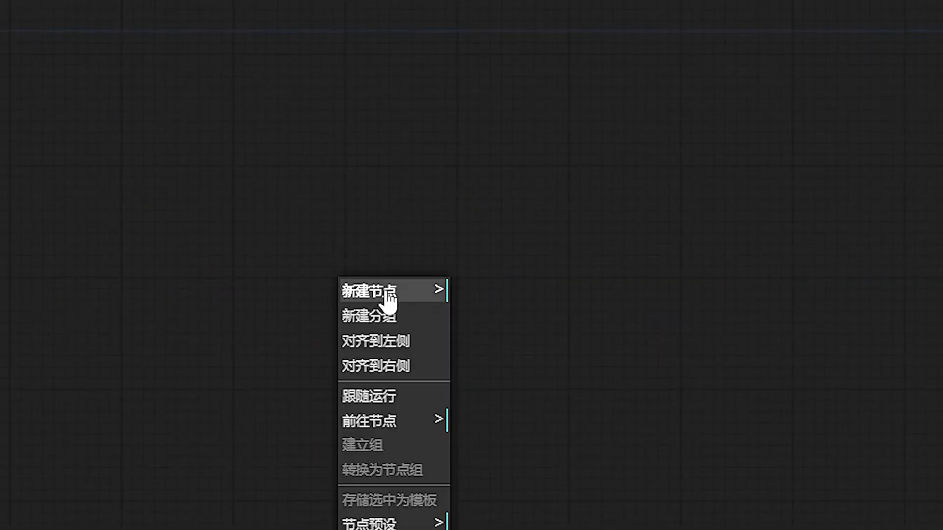
pyautogui.click(386, 294)
pyautogui.click(509, 374)
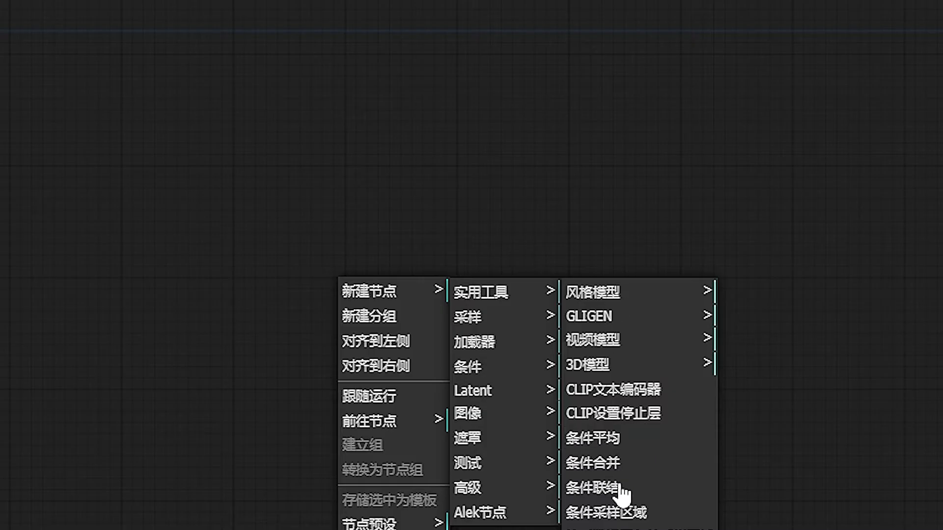
pyautogui.click(479, 512)
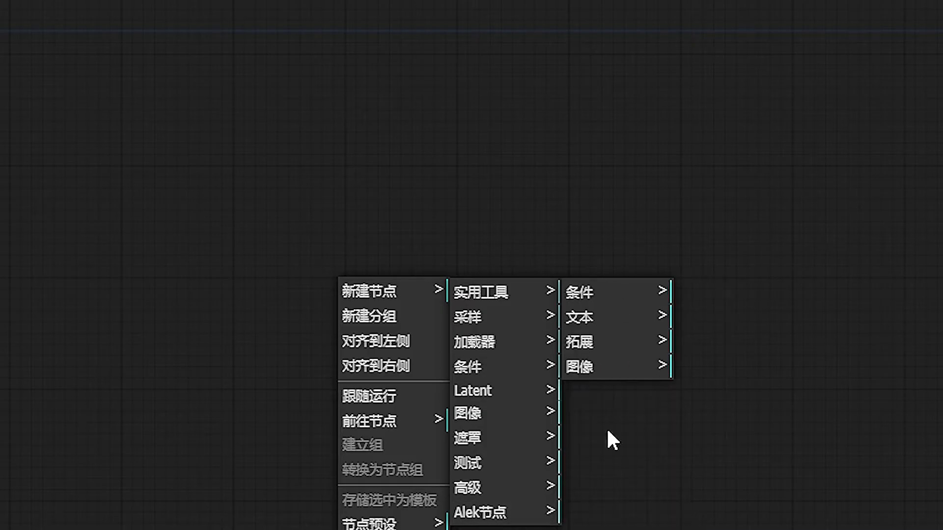
pyautogui.click(609, 299)
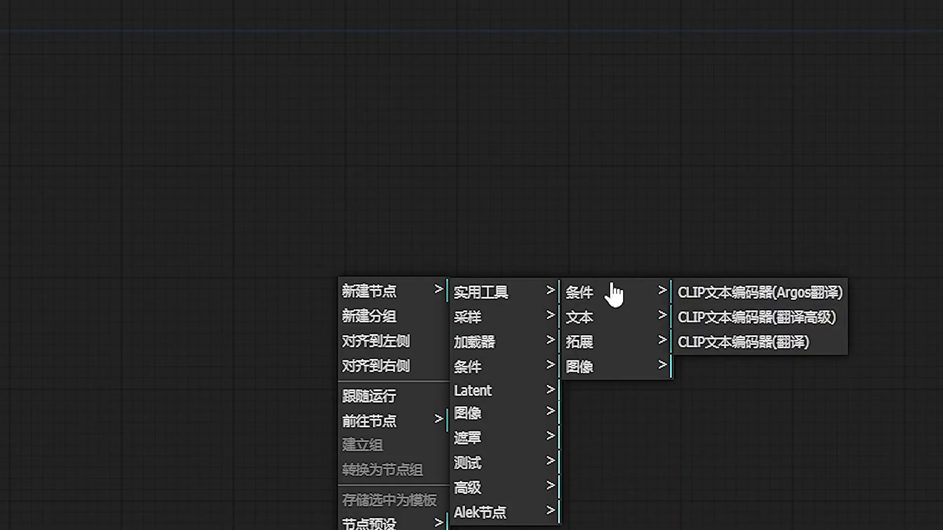
pyautogui.click(774, 294)
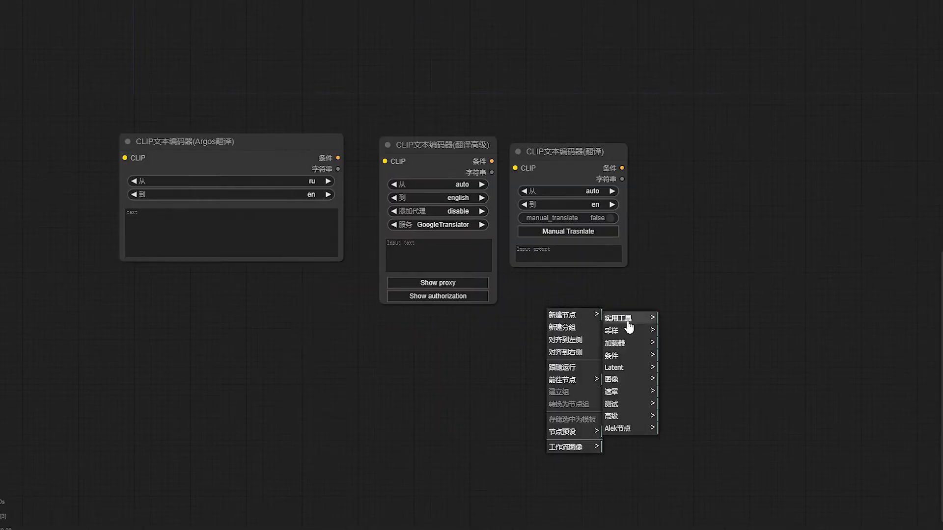
# Add 翻译文本(Argos翻译), a second CLIP文本编码器(翻译高级) and 翻译文本 in a row below the three encoder nodes.
pyautogui.click(621, 429)
pyautogui.click(679, 338)
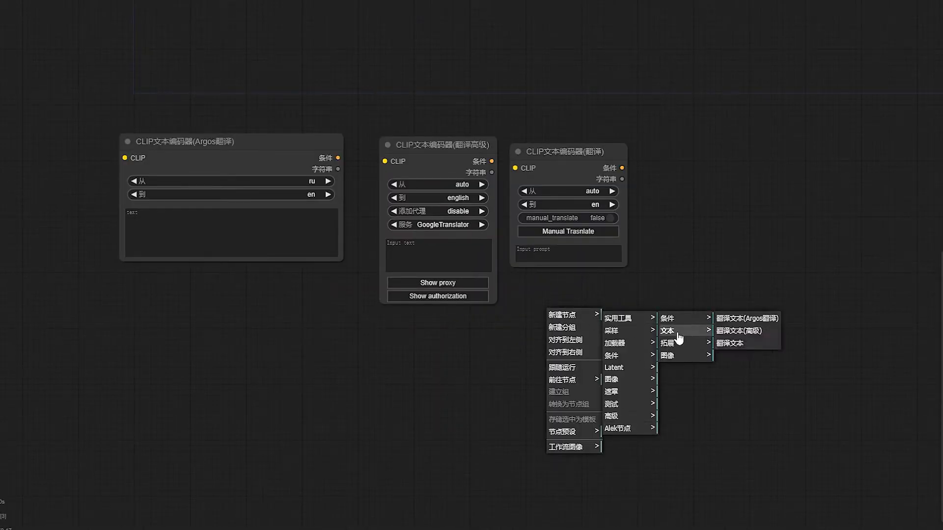
pyautogui.click(764, 319)
pyautogui.moveTo(476, 353); pyautogui.dragTo(398, 340)
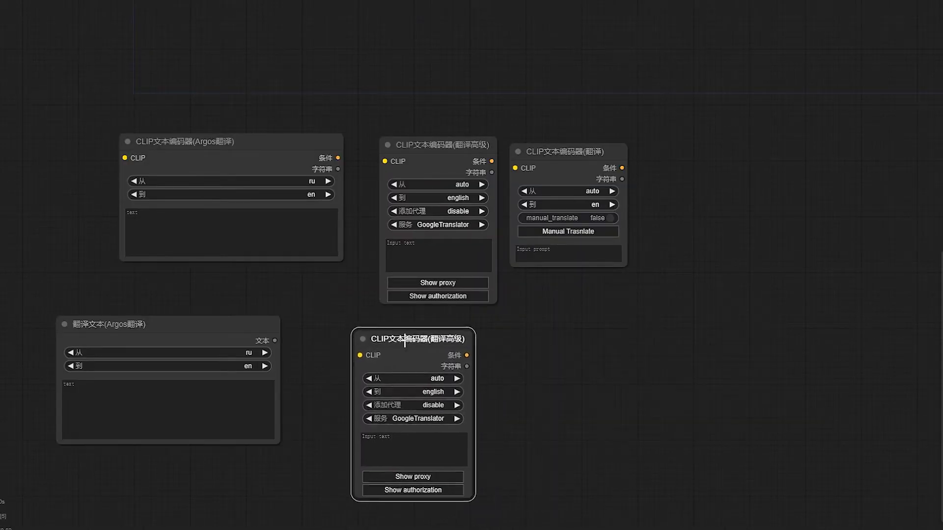
pyautogui.rightClick(572, 346)
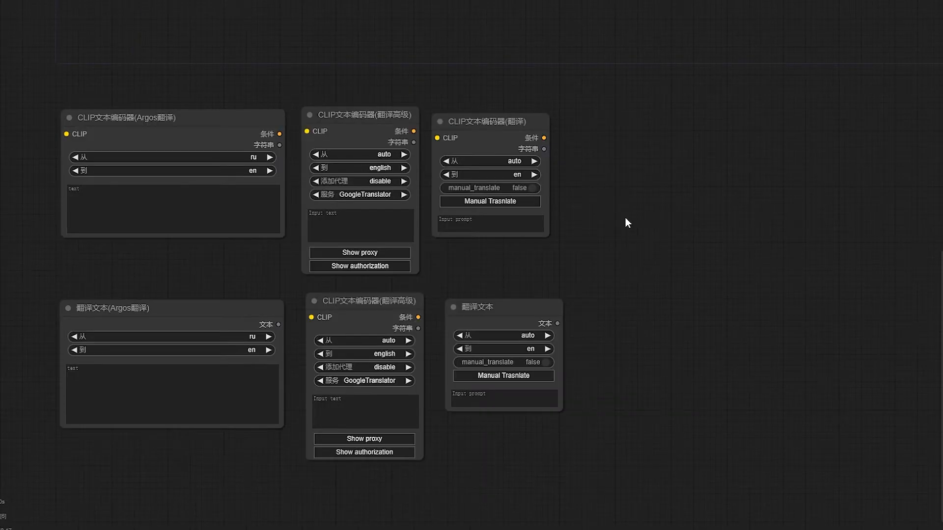
# Add the 预览文本 node from the Alek 拓展 category and place it beside the upper row of encoder nodes.
pyautogui.rightClick(625, 217)
pyautogui.click(634, 218)
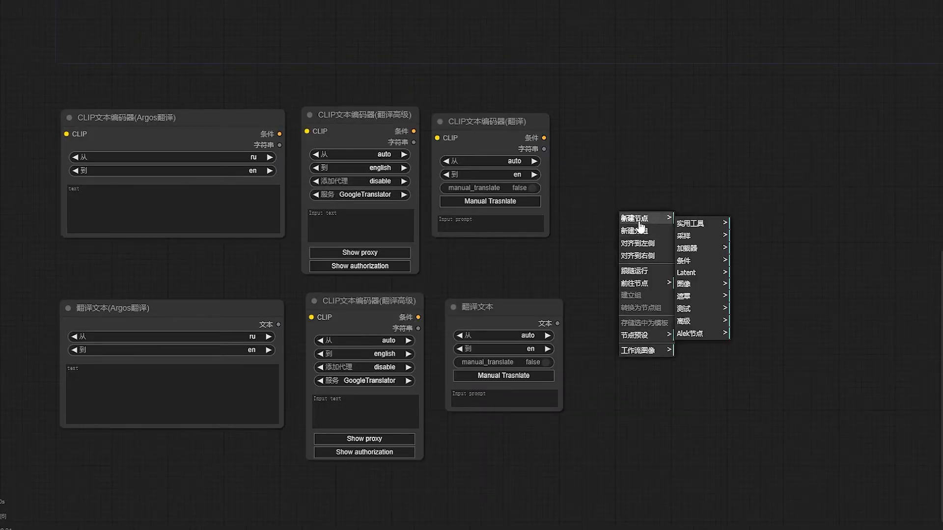
pyautogui.click(689, 333)
pyautogui.click(742, 248)
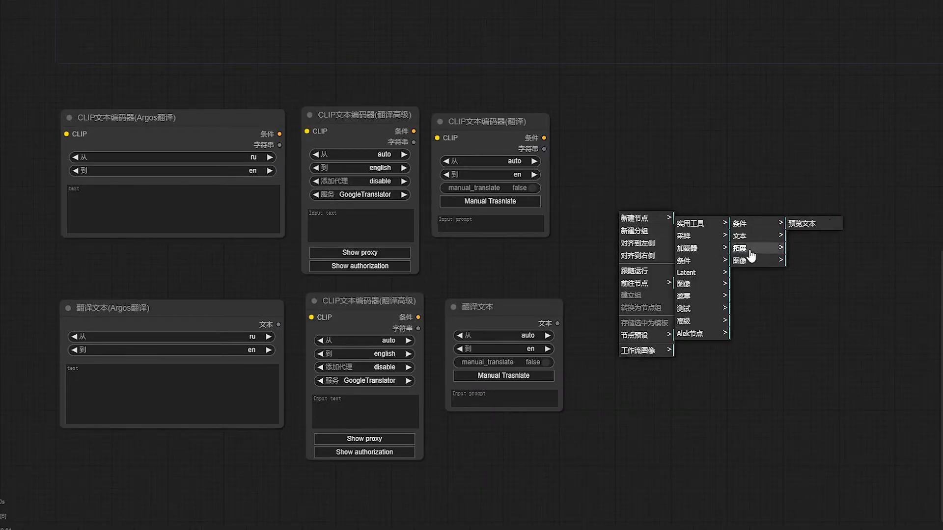
pyautogui.click(751, 262)
pyautogui.click(751, 251)
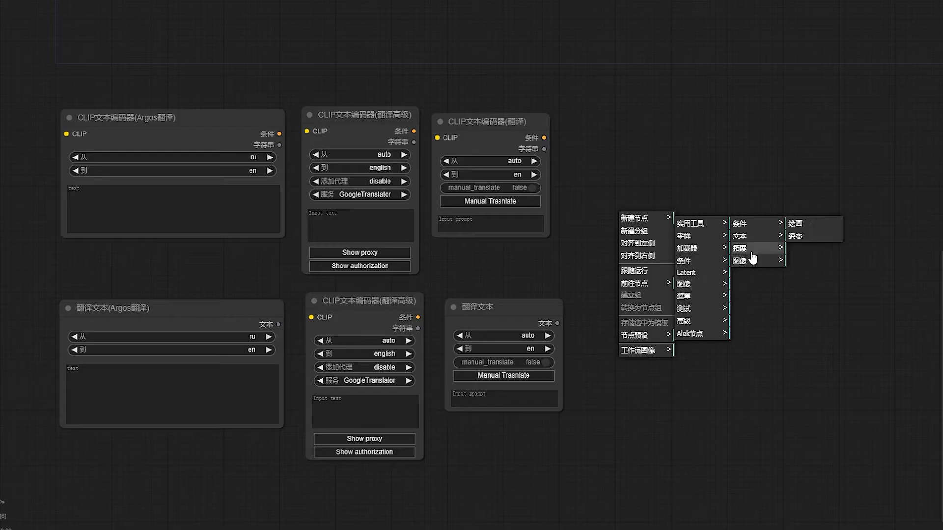
pyautogui.click(752, 258)
pyautogui.click(803, 224)
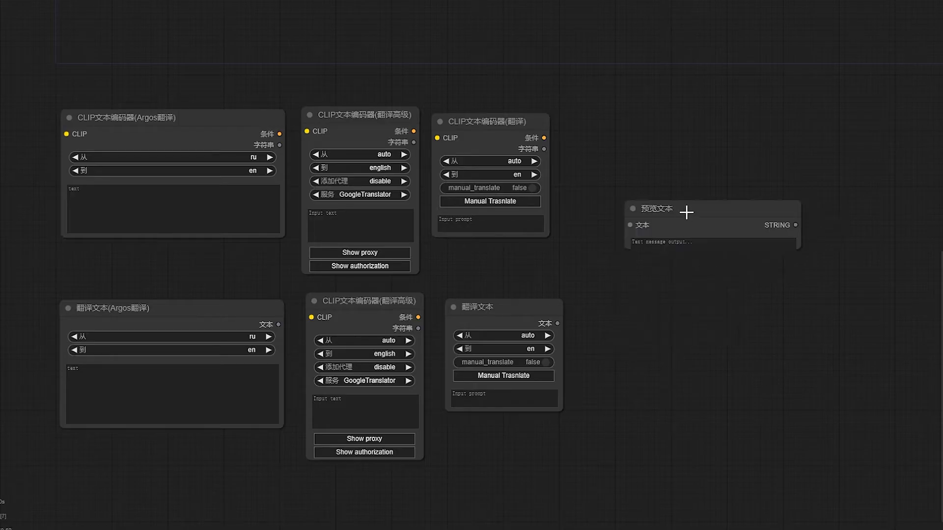
pyautogui.moveTo(684, 210); pyautogui.dragTo(663, 157)
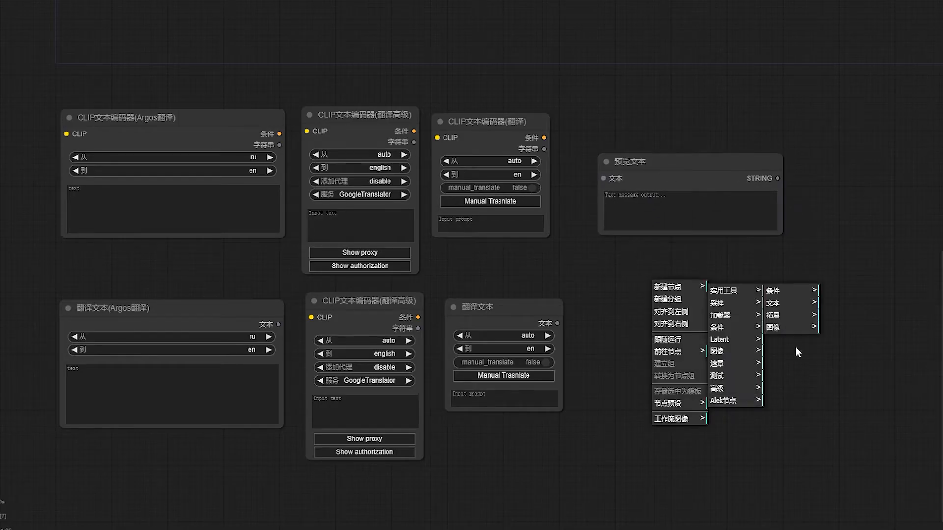
# Add the 绘画 node from the Alek 图像 category and place it to the left of the translation nodes.
pyautogui.click(792, 328)
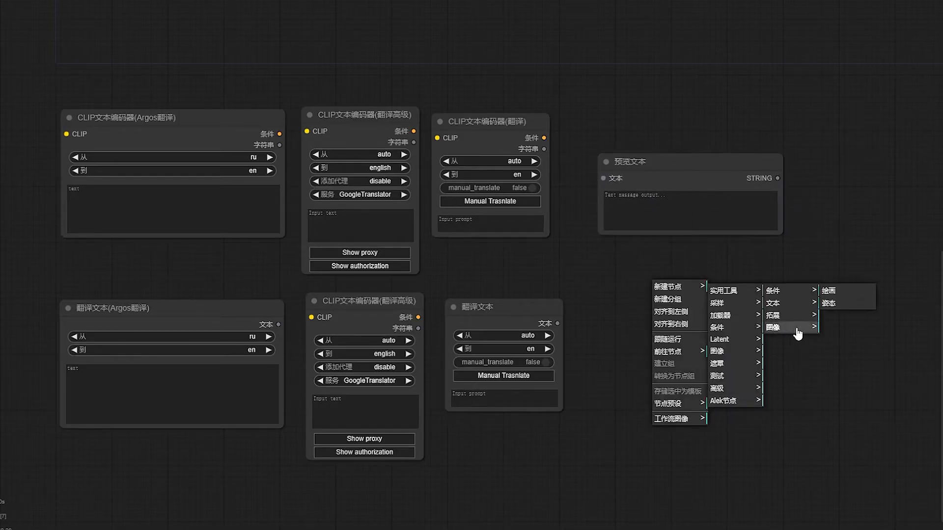
pyautogui.click(846, 298)
pyautogui.scroll(-3, 723, 281)
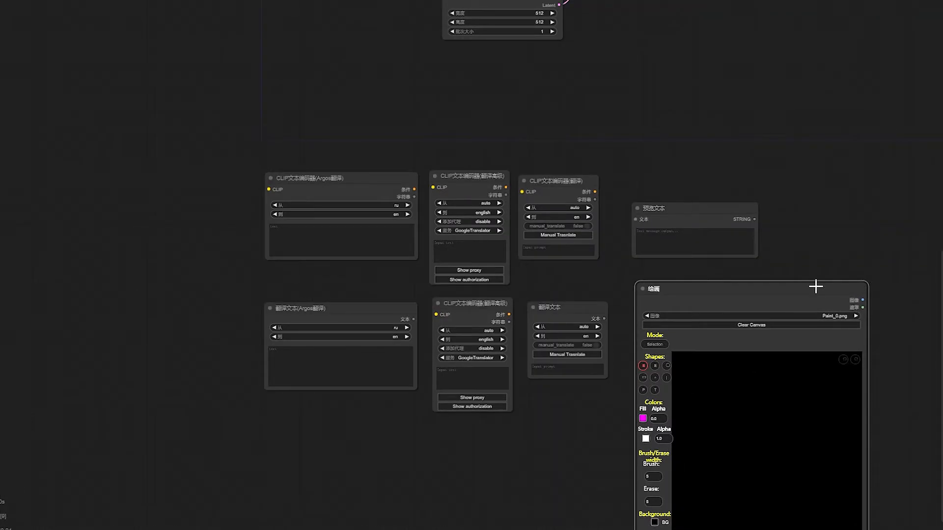
pyautogui.moveTo(816, 286); pyautogui.dragTo(794, 282)
pyautogui.moveTo(714, 412)
pyautogui.mouseDown()
pyautogui.moveTo(741, 426)
pyautogui.moveTo(749, 478)
pyautogui.moveTo(705, 433)
pyautogui.moveTo(726, 415)
pyautogui.mouseUp()
pyautogui.moveTo(726, 415); pyautogui.dragTo(712, 399)
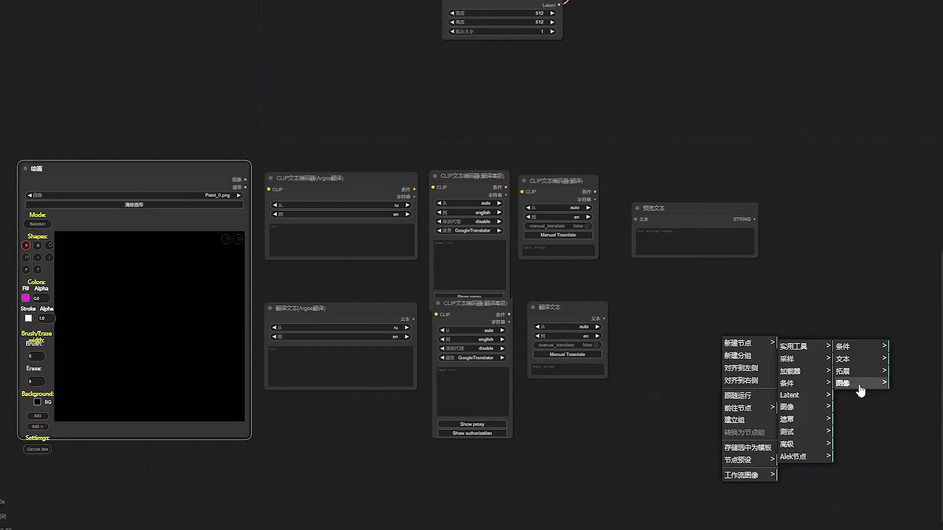
# Add the 姿态 node from the Alek 图像 category and place it to the right of the 预览文本 node.
pyautogui.click(843, 383)
pyautogui.click(904, 361)
pyautogui.moveTo(796, 337); pyautogui.dragTo(837, 179)
# Swing the stick figure's orange-yellow arm outward in the 姿态 node and shift the node slightly downward.
pyautogui.moveTo(669, 383); pyautogui.dragTo(553, 349)
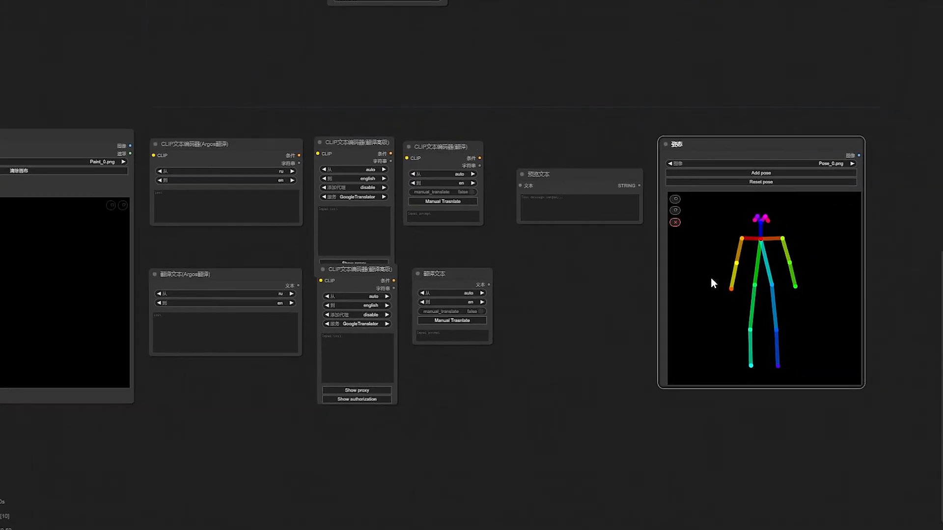
pyautogui.moveTo(730, 289); pyautogui.dragTo(728, 259)
pyautogui.moveTo(743, 146); pyautogui.dragTo(756, 169)
pyautogui.moveTo(612, 311)
pyautogui.mouseDown()
pyautogui.moveTo(709, 322)
pyautogui.moveTo(699, 320)
pyautogui.mouseUp()
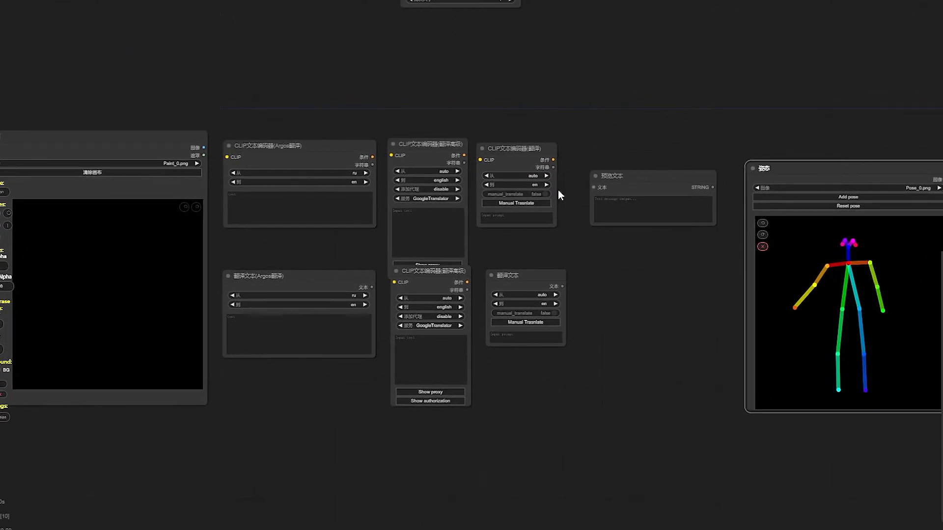
# Delete the 姿态 and 绘画 nodes, and move the lower advanced translation encoder and 翻译文本(Argos翻译) node down clear of the upper row.
pyautogui.press('Delete')
pyautogui.click(88, 158)
pyautogui.press('Delete')
pyautogui.scroll(5, 324, 226)
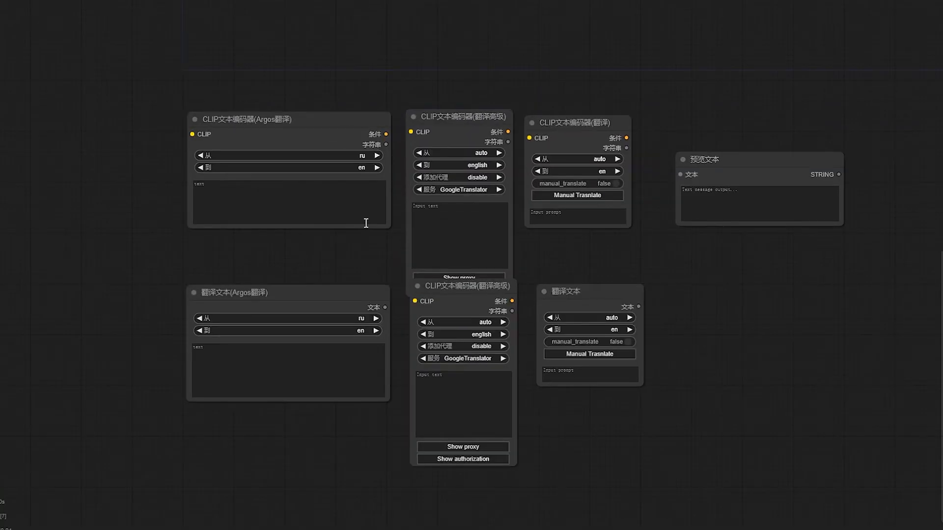
pyautogui.moveTo(470, 292); pyautogui.dragTo(468, 330)
pyautogui.moveTo(299, 309); pyautogui.dragTo(292, 343)
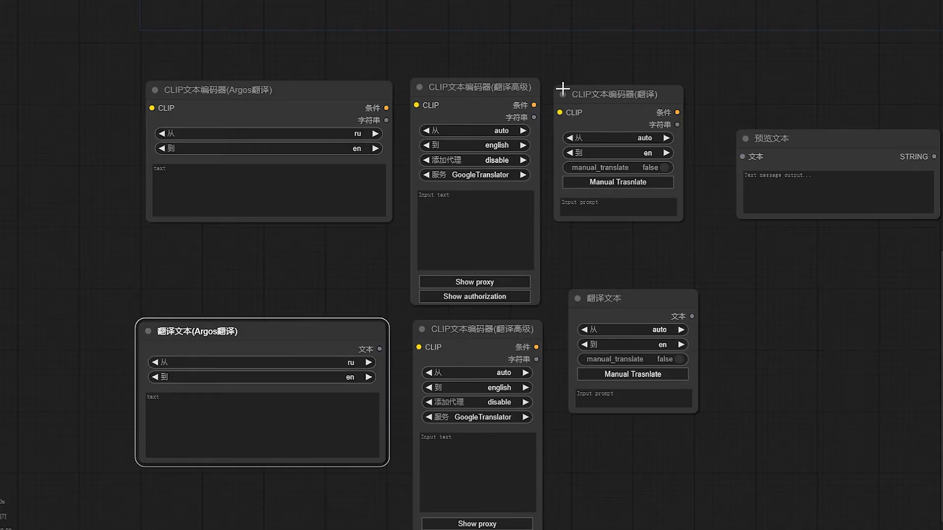
# Examine the English prompt text in the upper CLIP text encoder node of the default workflow.
pyautogui.scroll(-4, 563, 90)
pyautogui.moveTo(573, 75); pyautogui.dragTo(561, 348)
pyautogui.moveTo(527, 284); pyautogui.dragTo(497, 370)
pyautogui.scroll(2, 465, 72)
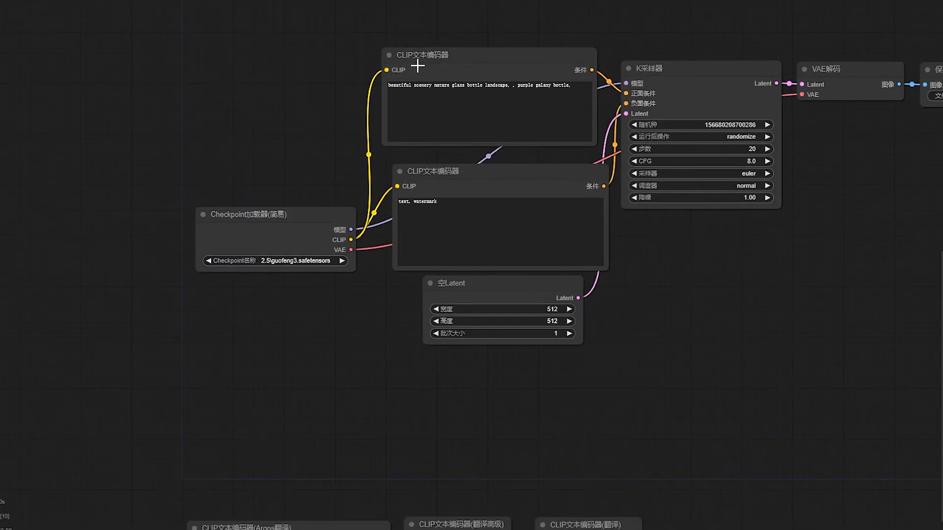
pyautogui.moveTo(444, 58)
pyautogui.mouseDown()
pyautogui.moveTo(444, 48)
pyautogui.moveTo(445, 59)
pyautogui.mouseUp()
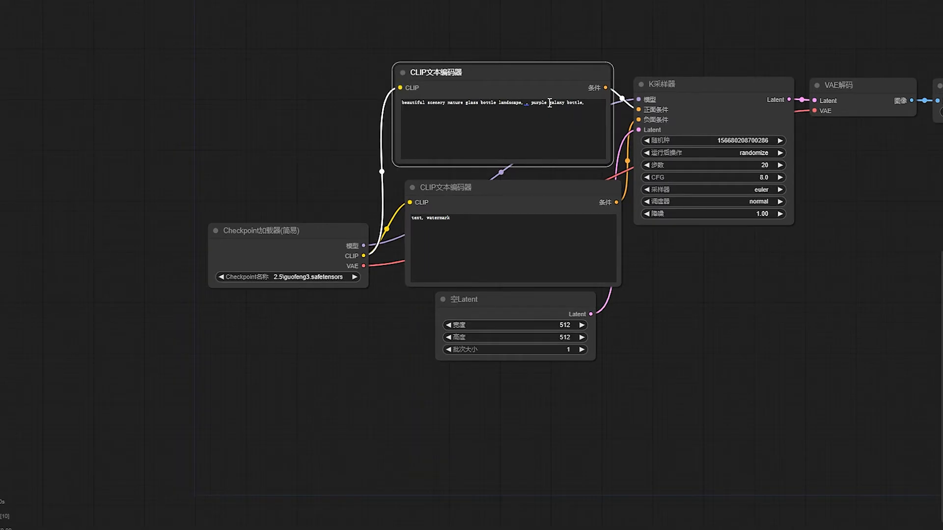
pyautogui.moveTo(550, 103); pyautogui.dragTo(419, 104)
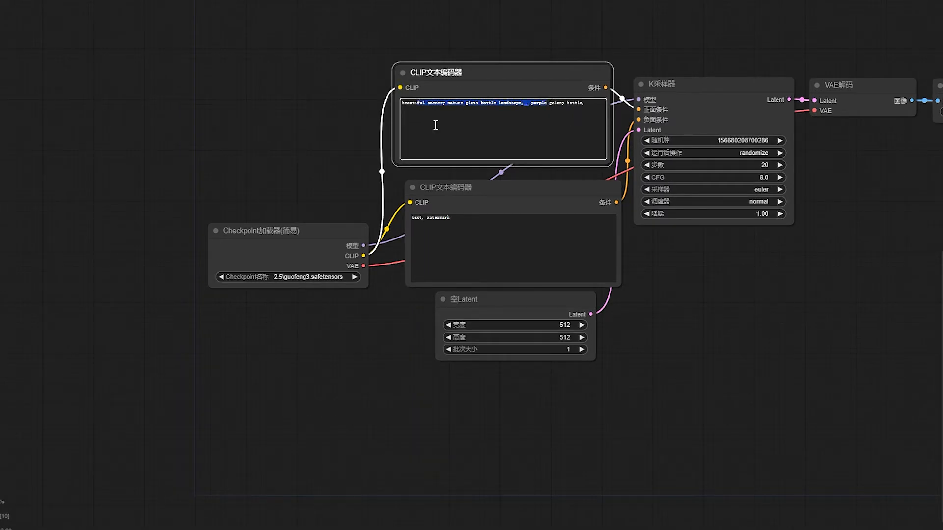
pyautogui.click(498, 48)
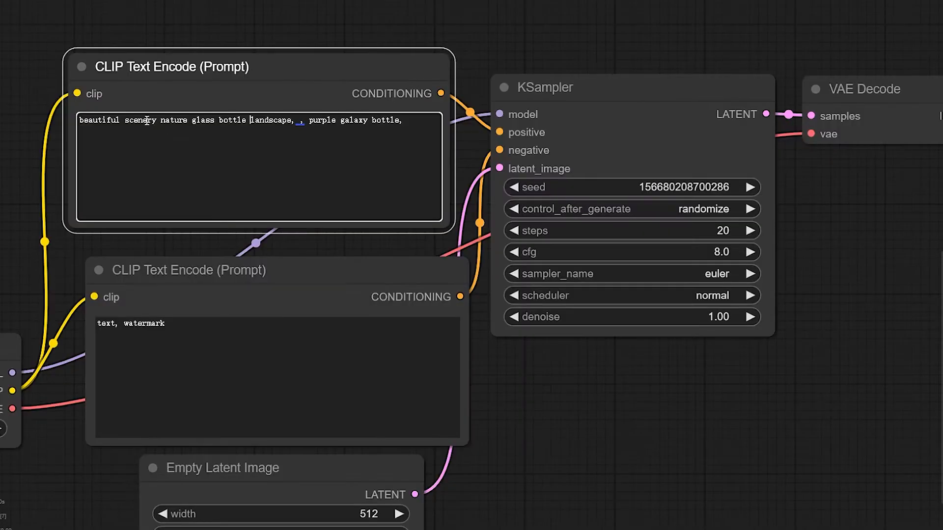
pyautogui.moveTo(138, 121); pyautogui.dragTo(367, 126)
pyautogui.click(336, 120)
# Return to the translation nodes and move the Preview Text Node farther away from the encoder nodes.
pyautogui.moveTo(518, 399); pyautogui.dragTo(609, 371)
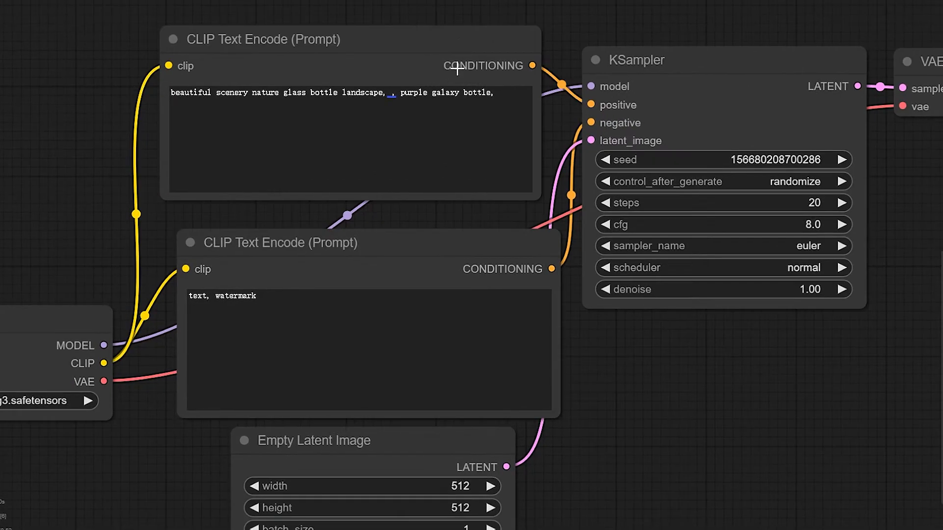
pyautogui.scroll(-1, 539, 199)
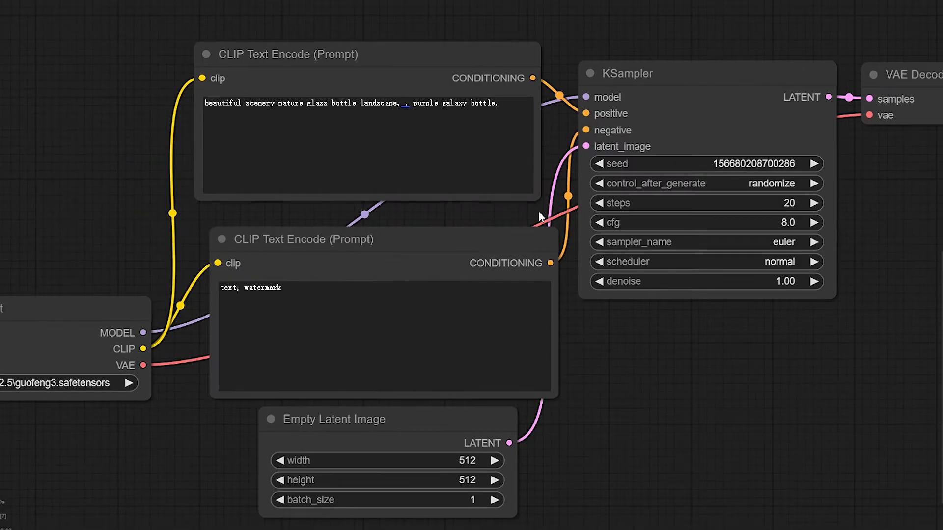
pyautogui.moveTo(591, 378); pyautogui.dragTo(600, 238)
pyautogui.scroll(-1, 599, 241)
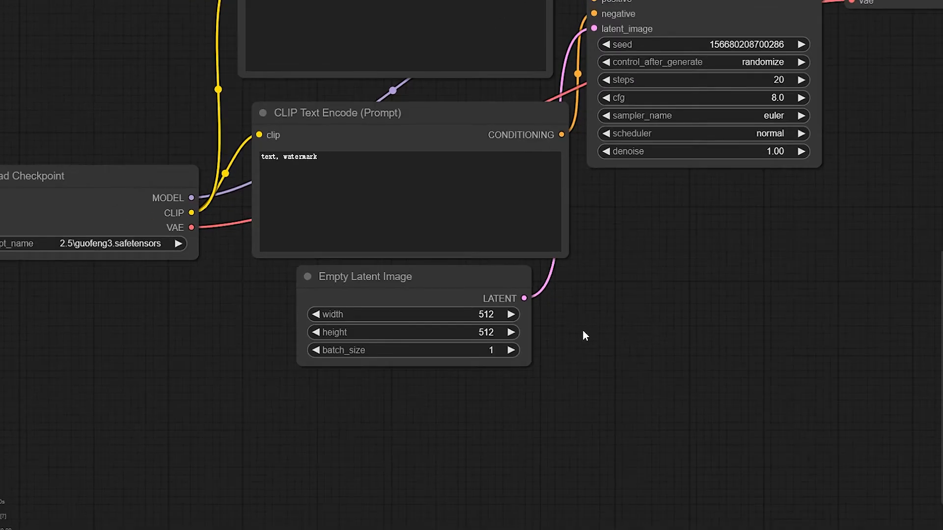
pyautogui.moveTo(576, 342); pyautogui.dragTo(573, 248)
pyautogui.scroll(-5, 605, 239)
pyautogui.moveTo(572, 379); pyautogui.dragTo(563, 97)
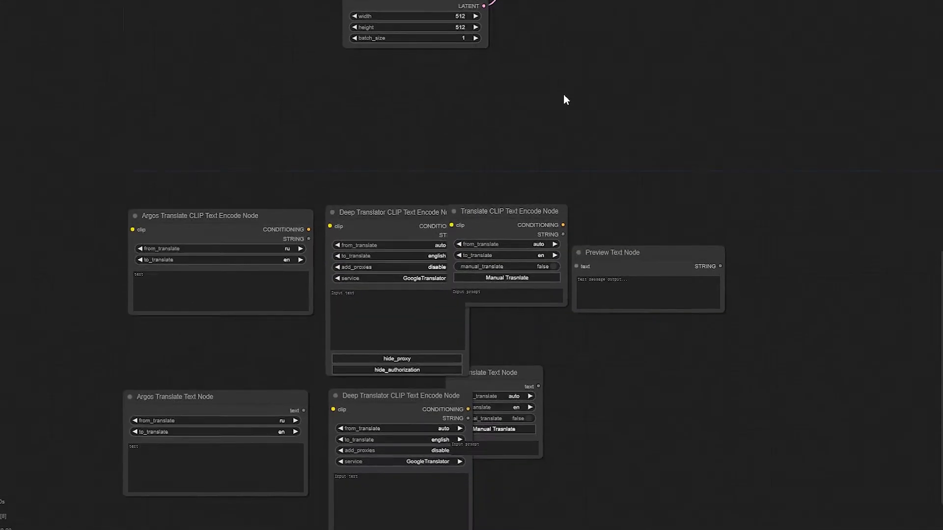
pyautogui.scroll(4, 608, 242)
pyautogui.moveTo(604, 263); pyautogui.dragTo(780, 258)
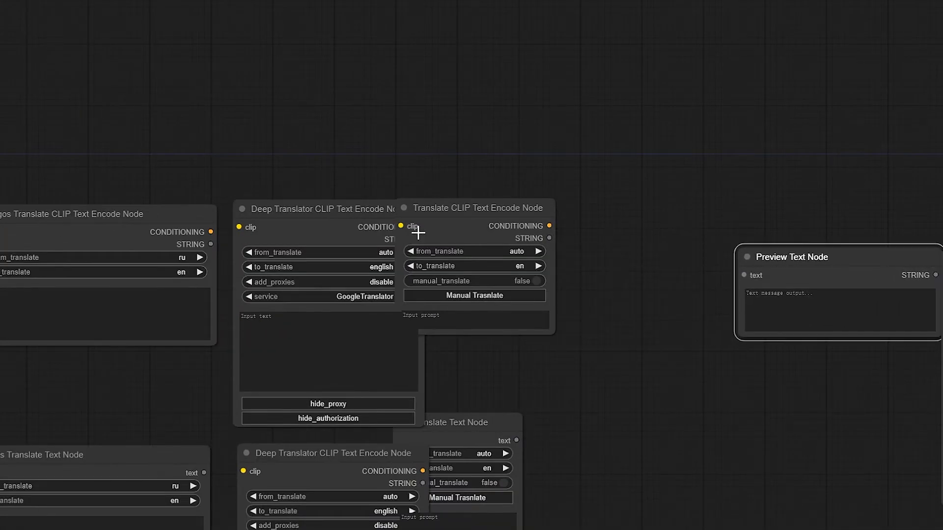
# Move the Translate CLIP Text Encode Node and the Translate Text Node clear of the overlapping Deep Translator nodes.
pyautogui.moveTo(448, 214); pyautogui.dragTo(488, 212)
pyautogui.moveTo(528, 395); pyautogui.dragTo(571, 246)
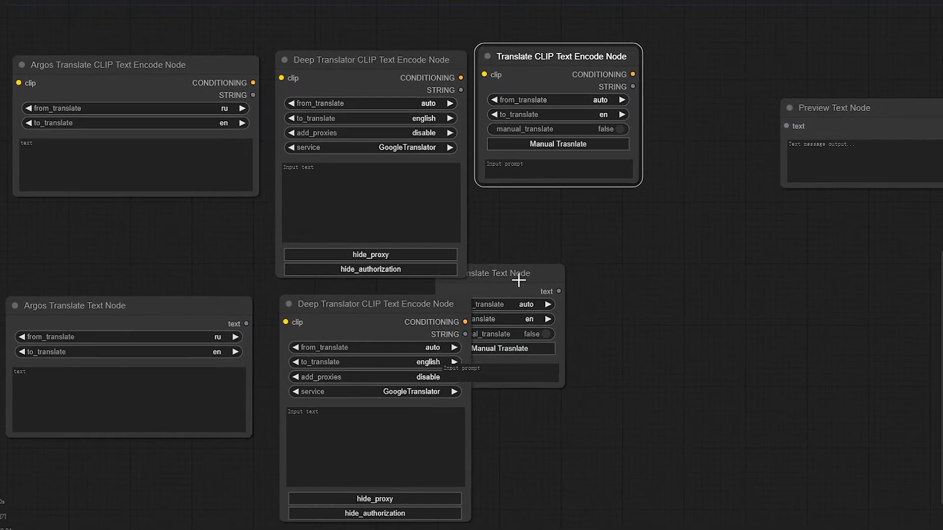
pyautogui.moveTo(535, 275); pyautogui.dragTo(623, 315)
# Enter 一个男人 as the prompt in the Argos Translate CLIP Text Encode Node.
pyautogui.moveTo(124, 72); pyautogui.dragTo(131, 74)
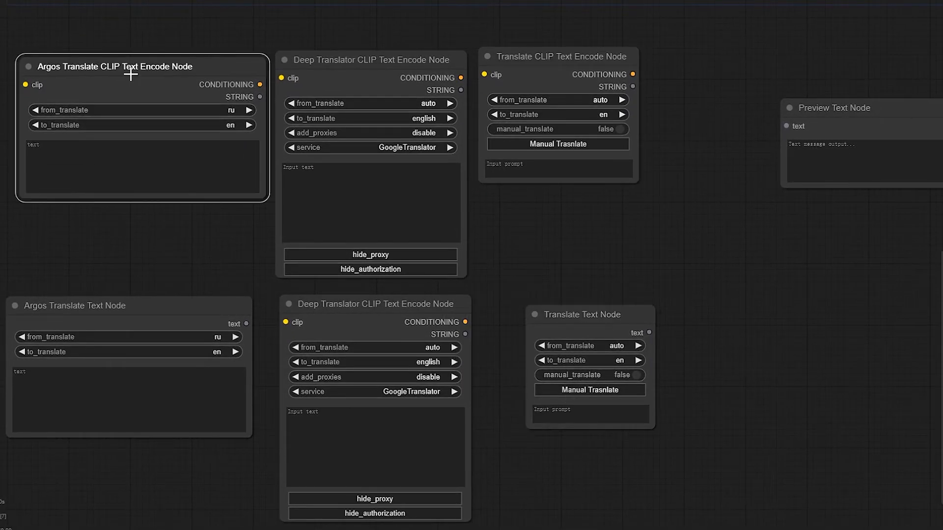
pyautogui.click(98, 157)
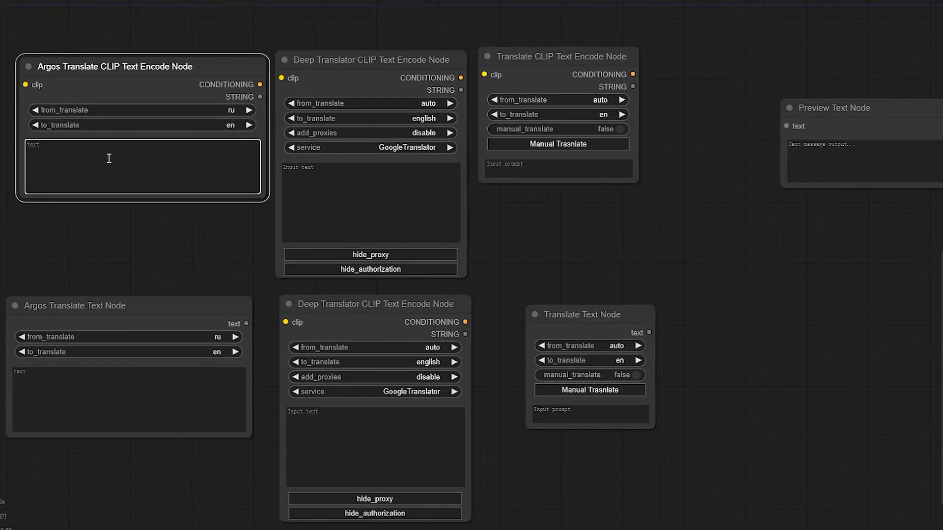
pyautogui.write('一个男人')
# Set from_translate to zh in the Argos Translate CLIP Text Encode Node.
pyautogui.moveTo(258, 85); pyautogui.dragTo(423, 29)
pyautogui.scroll(1, 422, 29)
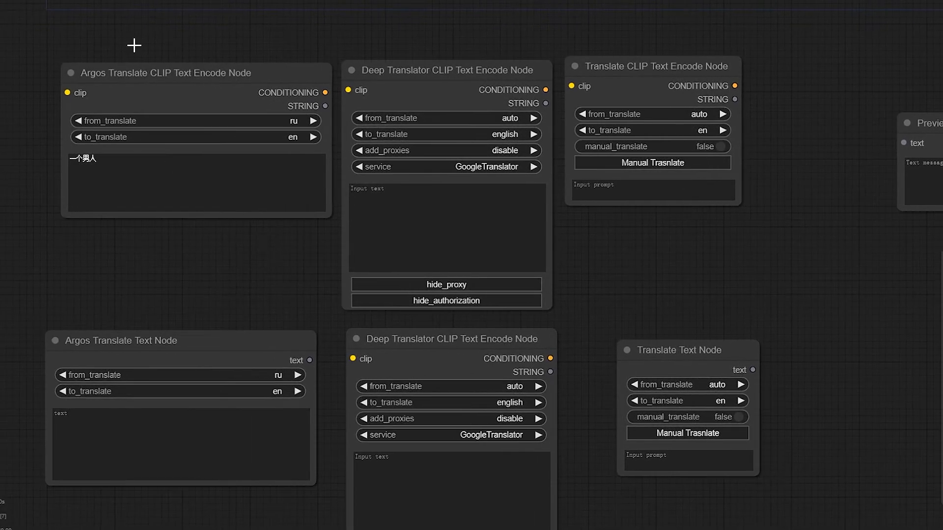
pyautogui.moveTo(160, 73); pyautogui.dragTo(154, 71)
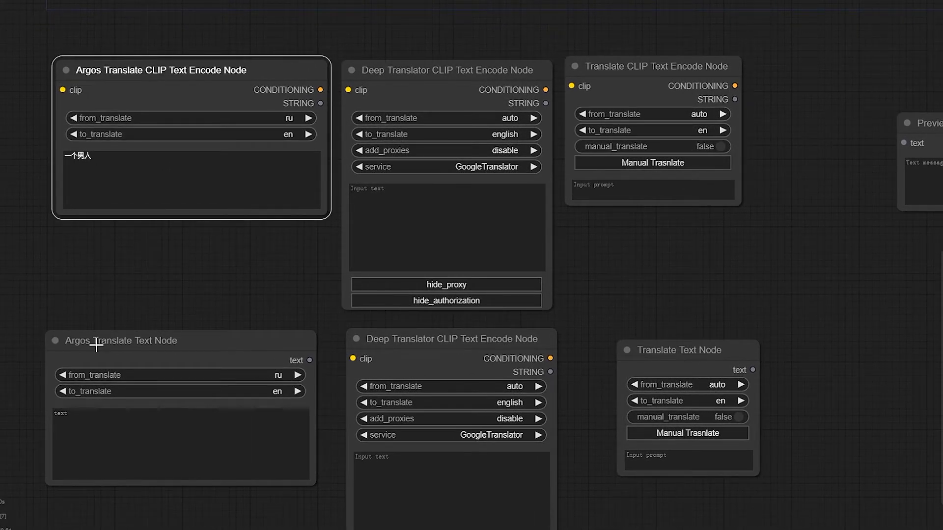
pyautogui.moveTo(116, 344); pyautogui.dragTo(117, 343)
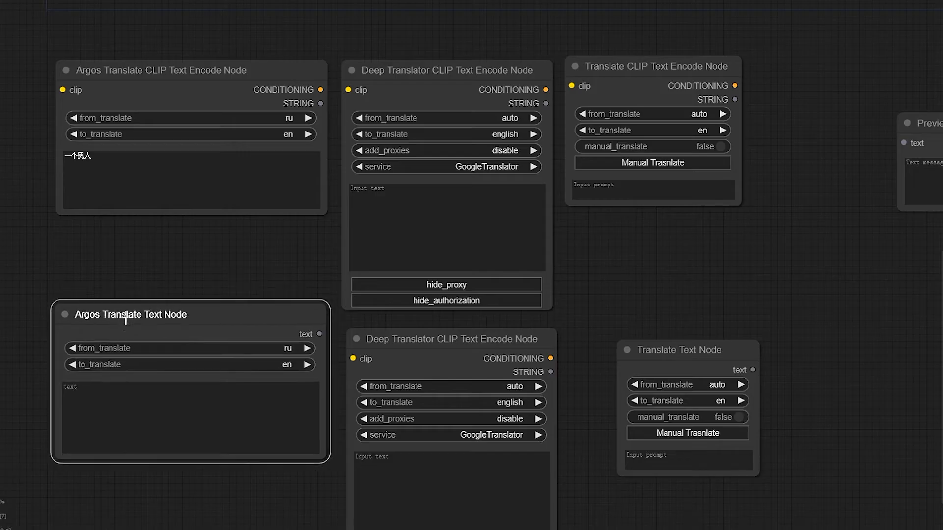
pyautogui.click(108, 162)
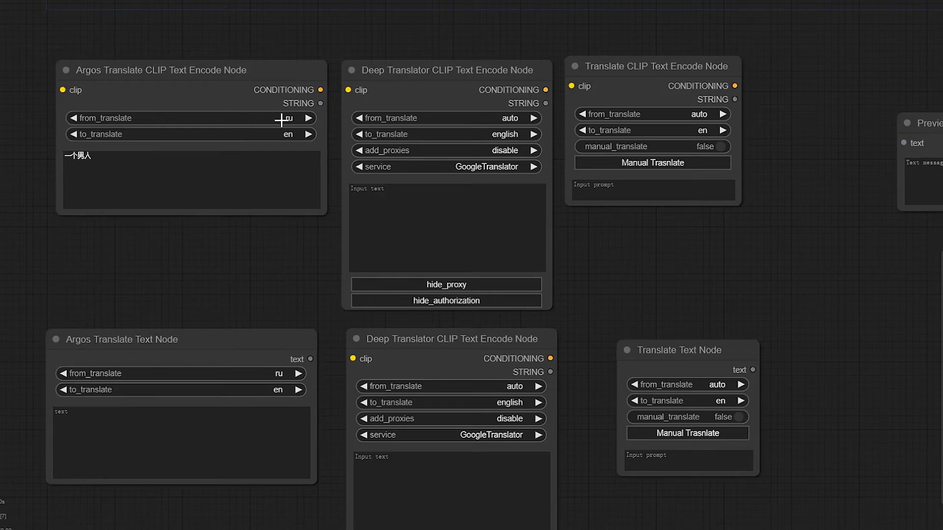
pyautogui.click(264, 118)
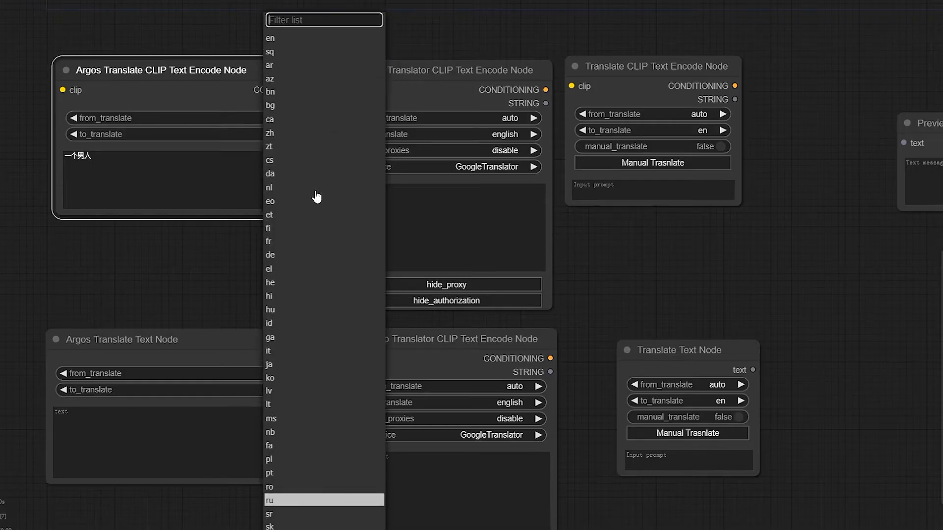
pyautogui.click(290, 132)
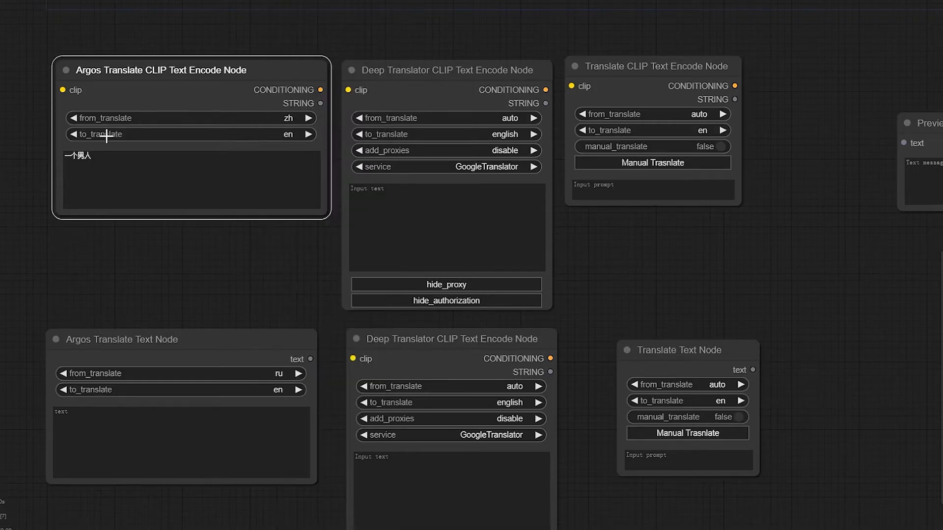
# Switch add_proxies to enable and back to disable in the upper Deep Translator CLIP Text Encode Node.
pyautogui.click(454, 70)
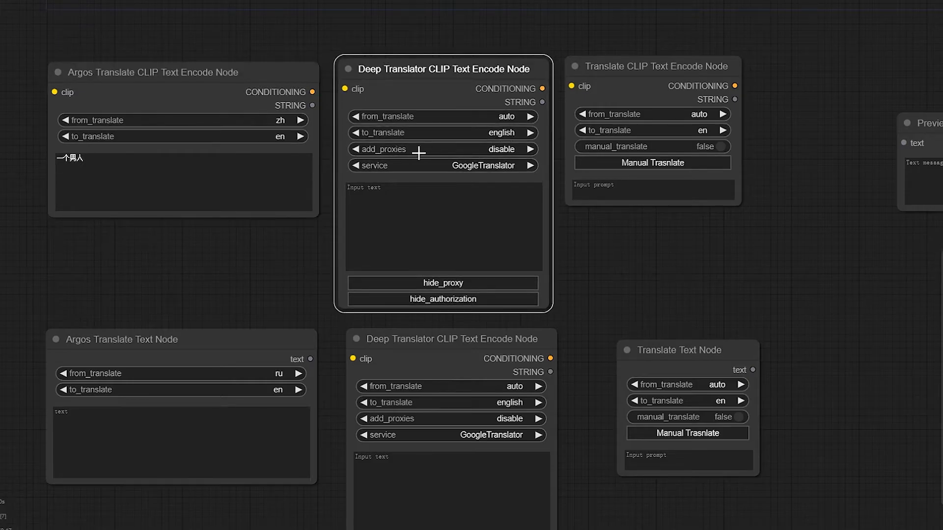
pyautogui.click(474, 150)
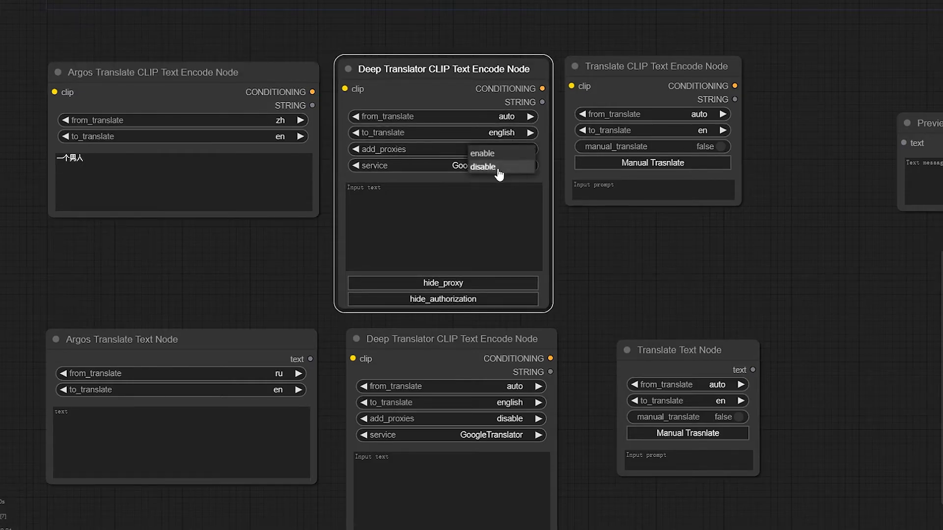
pyautogui.click(503, 153)
pyautogui.click(531, 149)
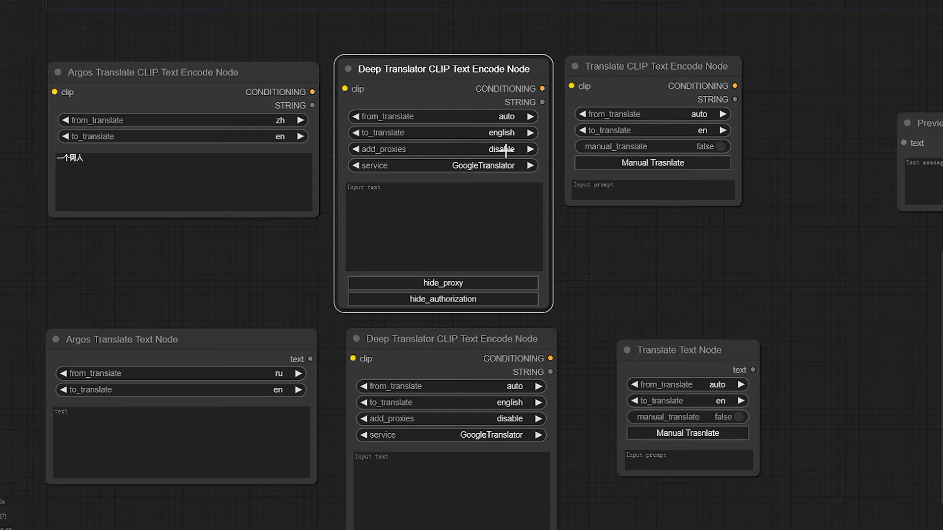
# Examine the available translation services and the proxies list field of the upper Deep Translator node, and hide the field again.
pyautogui.click(473, 169)
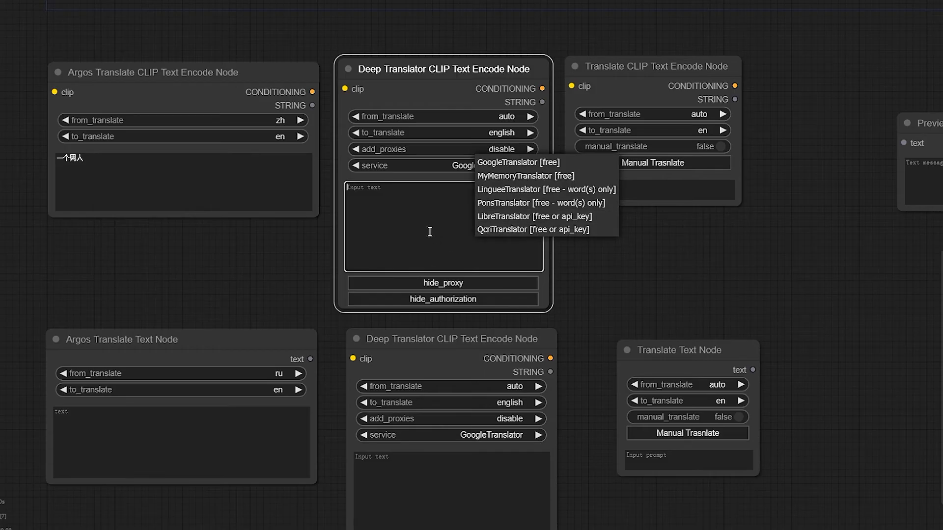
pyautogui.click(456, 283)
pyautogui.click(437, 282)
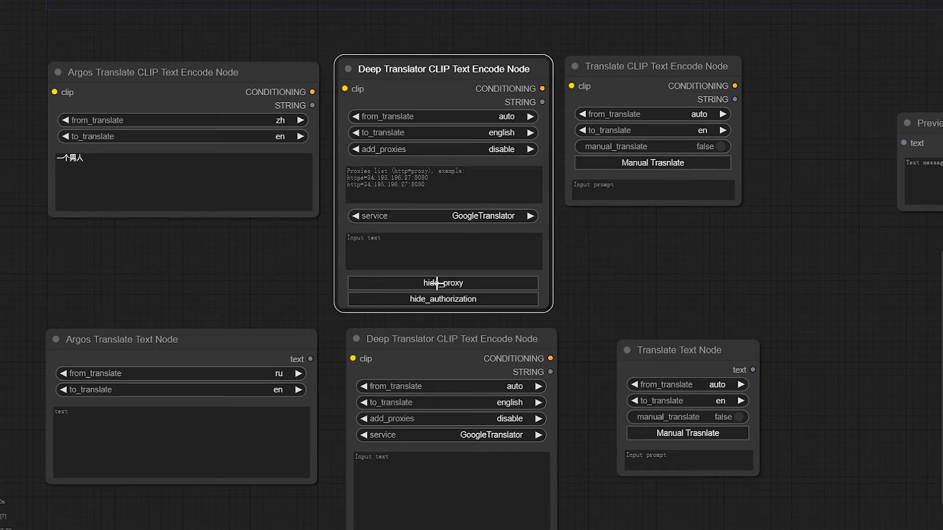
pyautogui.click(406, 215)
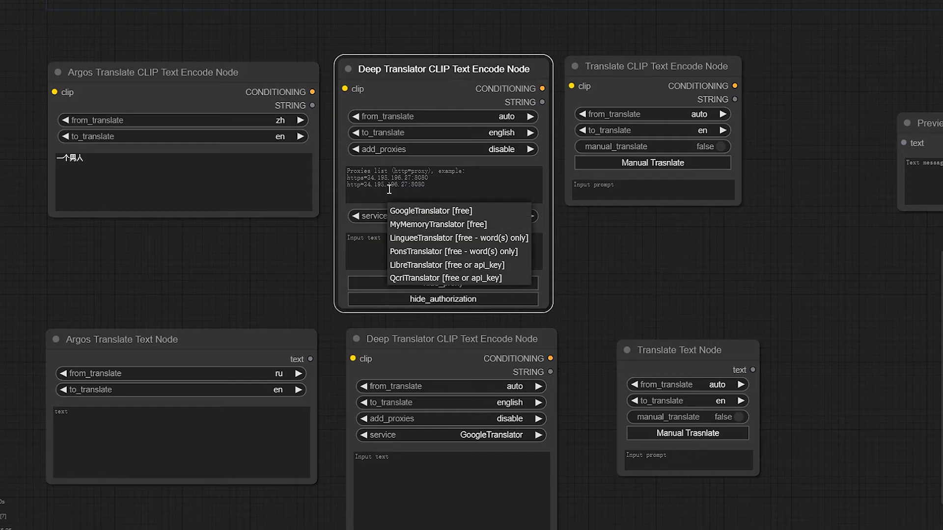
pyautogui.click(377, 283)
pyautogui.click(412, 282)
pyautogui.click(412, 282)
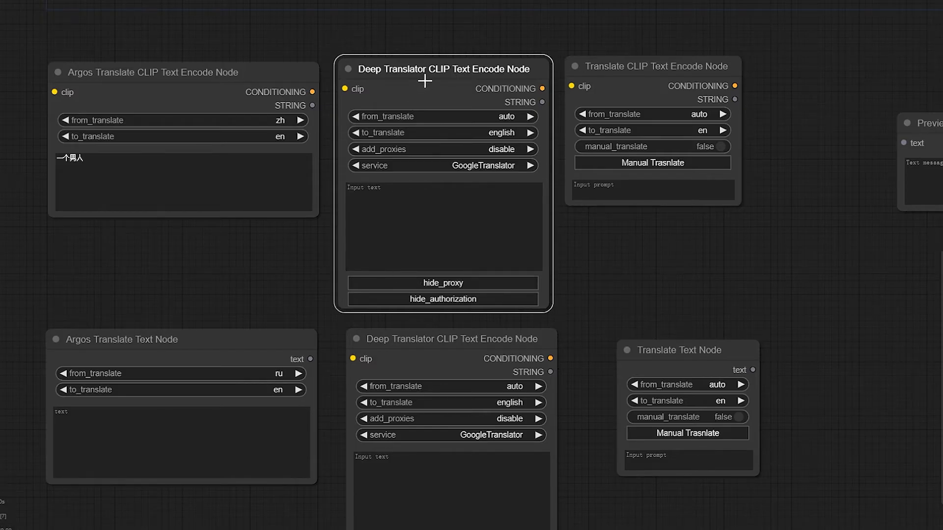
pyautogui.moveTo(447, 70); pyautogui.dragTo(444, 66)
pyautogui.moveTo(445, 67); pyautogui.dragTo(444, 69)
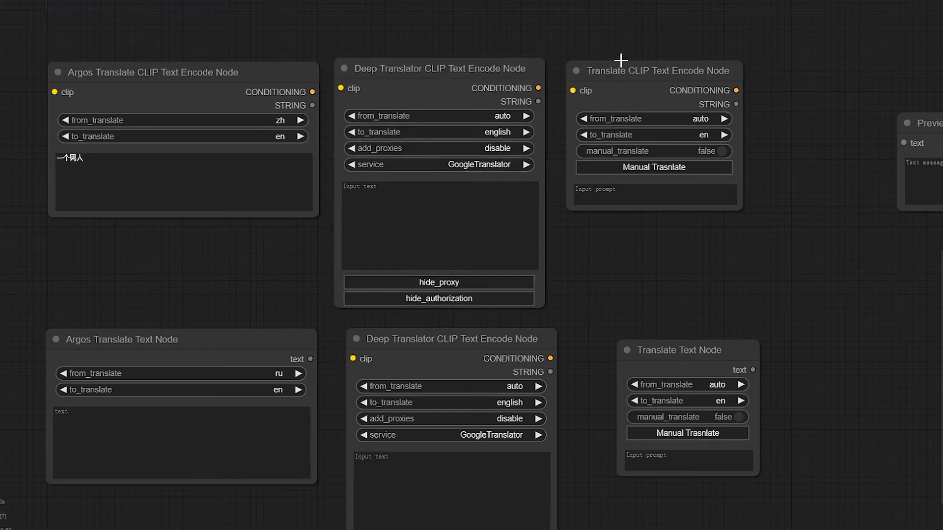
pyautogui.moveTo(629, 71)
pyautogui.mouseDown()
pyautogui.moveTo(613, 74)
pyautogui.moveTo(656, 67)
pyautogui.moveTo(631, 80)
pyautogui.mouseUp()
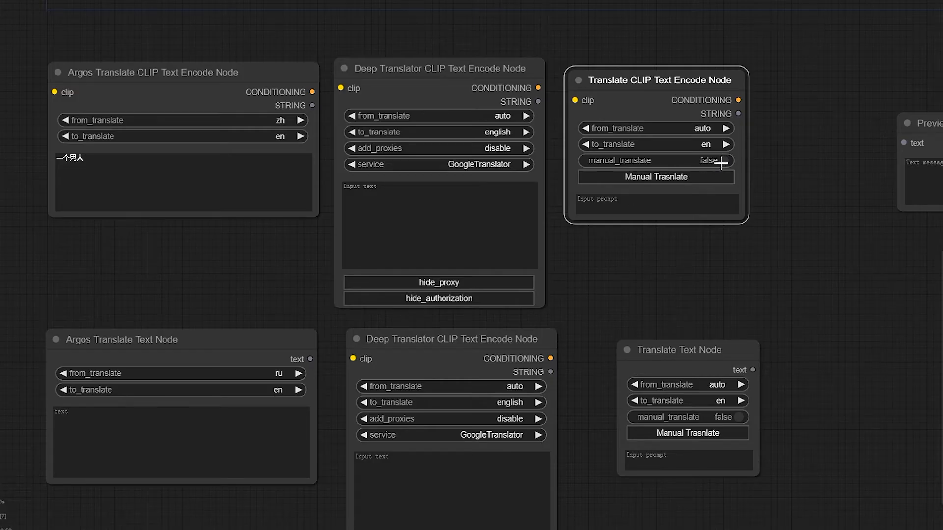
pyautogui.moveTo(799, 145); pyautogui.dragTo(754, 111)
pyautogui.moveTo(119, 25); pyautogui.dragTo(142, 33)
pyautogui.click(434, 15)
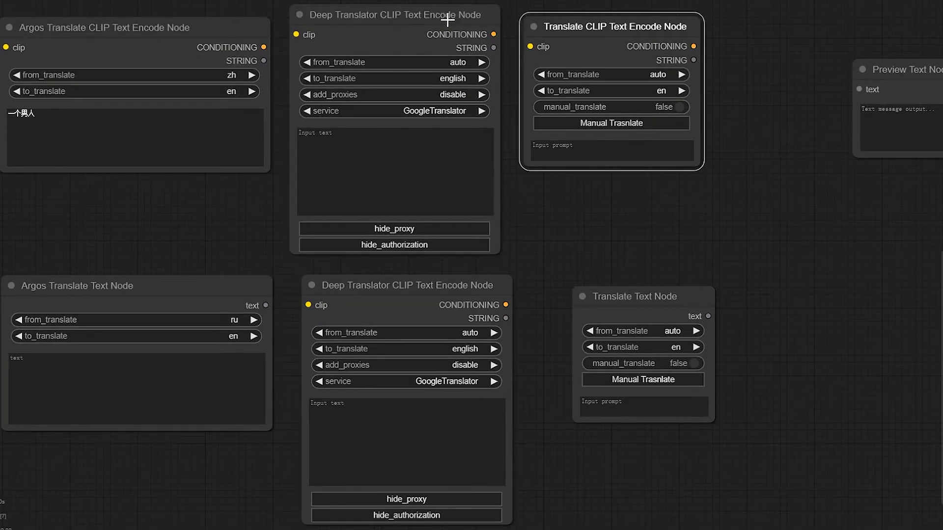
pyautogui.click(401, 288)
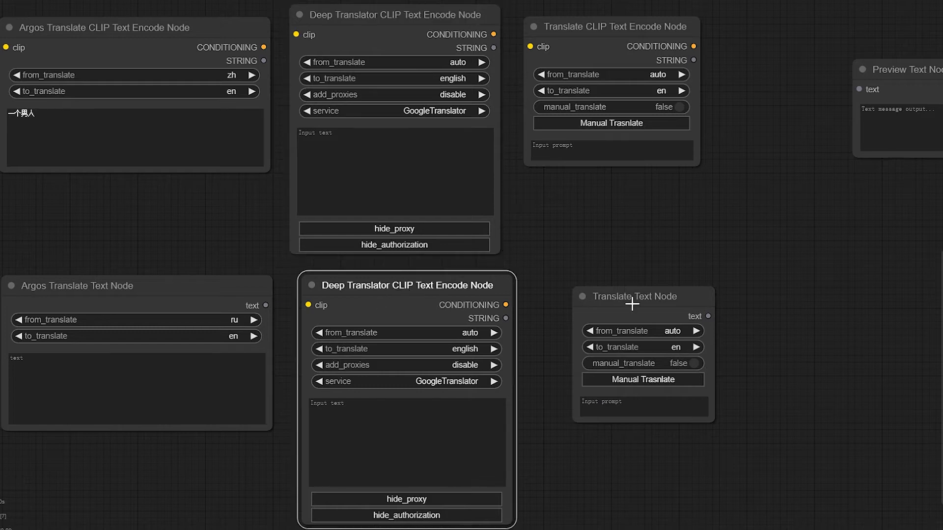
# Move the Translate Text Node and the Translate CLIP Text Encode Node closer to the Deep Translator nodes.
pyautogui.moveTo(637, 300); pyautogui.dragTo(594, 301)
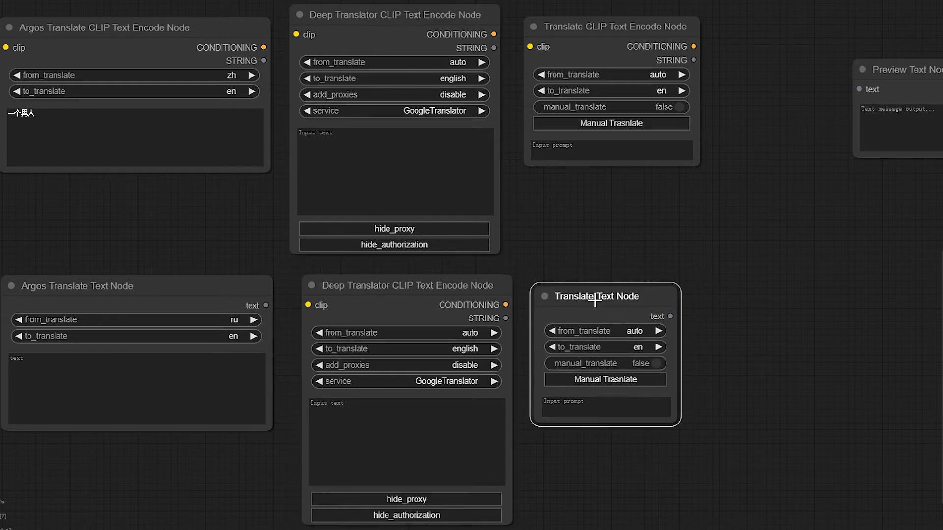
pyautogui.click(619, 251)
pyautogui.moveTo(596, 26)
pyautogui.mouseDown()
pyautogui.moveTo(579, 20)
pyautogui.moveTo(587, 20)
pyautogui.mouseUp()
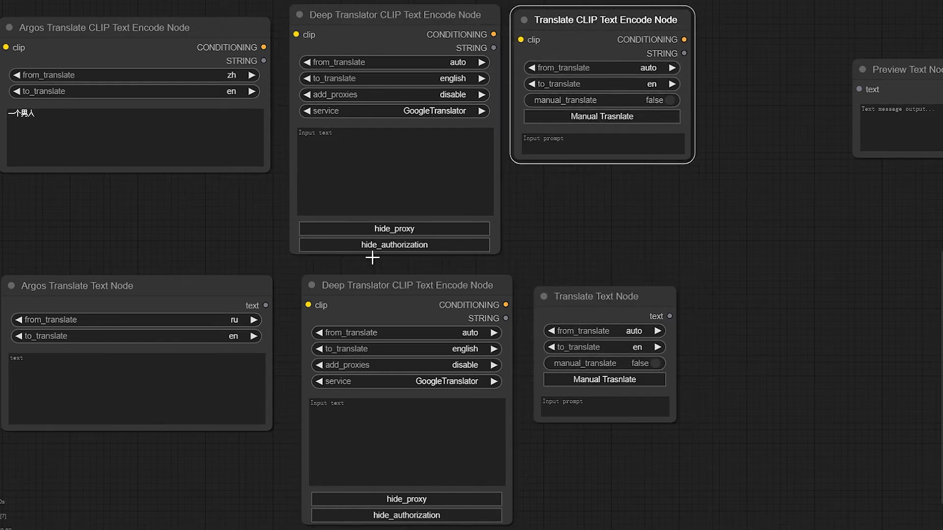
pyautogui.click(442, 111)
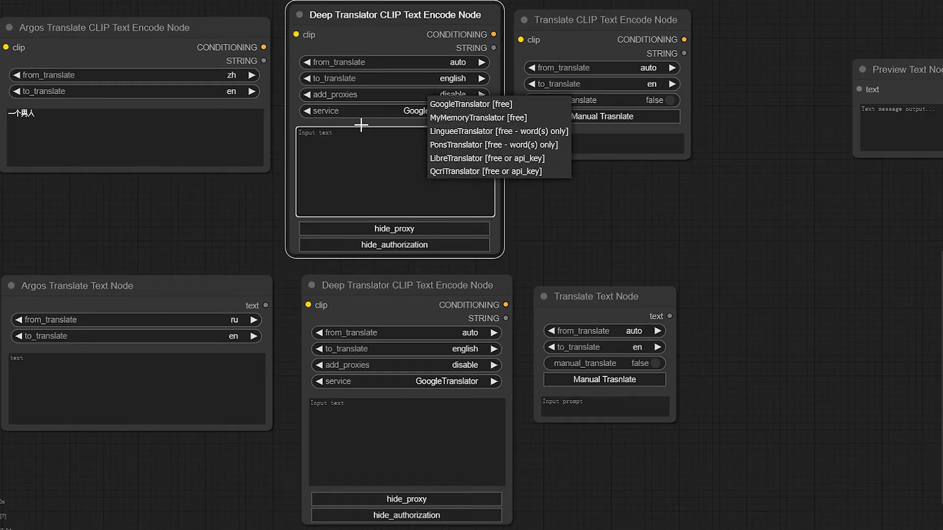
# Delete the Translate CLIP Text Encode Node, the Translate Text Node and the lower Deep Translator CLIP Text Encode Node.
pyautogui.click(592, 20)
pyautogui.press('Delete')
pyautogui.click(601, 297)
pyautogui.press('Delete')
pyautogui.click(415, 287)
pyautogui.press('Delete')
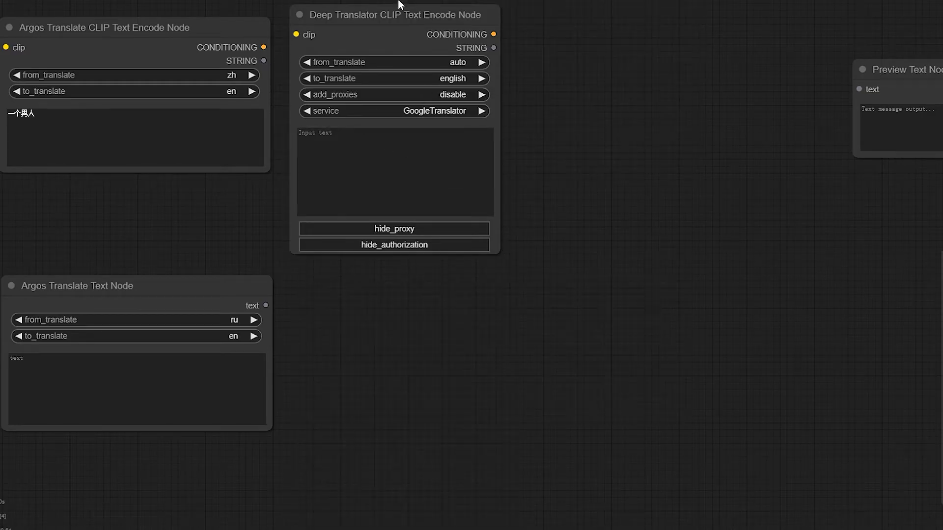
# Delete the remaining Deep Translator CLIP Text Encode Node and place the Argos Translate Text Node beside the Argos Translate CLIP Text Encode Node.
pyautogui.click(400, 7)
pyautogui.press('Delete')
pyautogui.moveTo(141, 288); pyautogui.dragTo(397, 40)
pyautogui.click(254, 103)
pyautogui.moveTo(198, 28); pyautogui.dragTo(196, 35)
pyautogui.moveTo(261, 55); pyautogui.dragTo(286, 47)
pyautogui.scroll(-4, 324, 58)
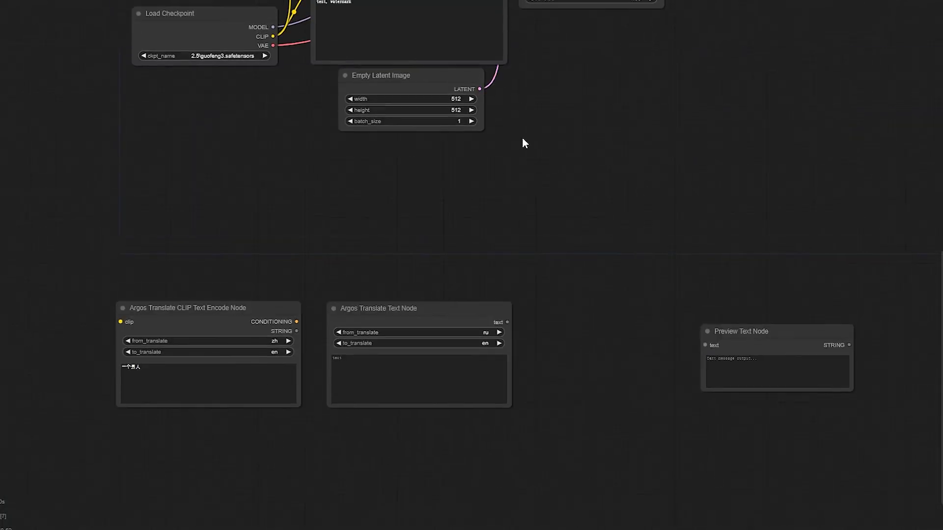
# Move both Argos nodes up to the default workflow, stacking the text node under the CLIP encode node below Empty Latent Image.
pyautogui.scroll(-4, 524, 138)
pyautogui.moveTo(557, 128); pyautogui.dragTo(530, 224)
pyautogui.moveTo(276, 352); pyautogui.dragTo(417, 246)
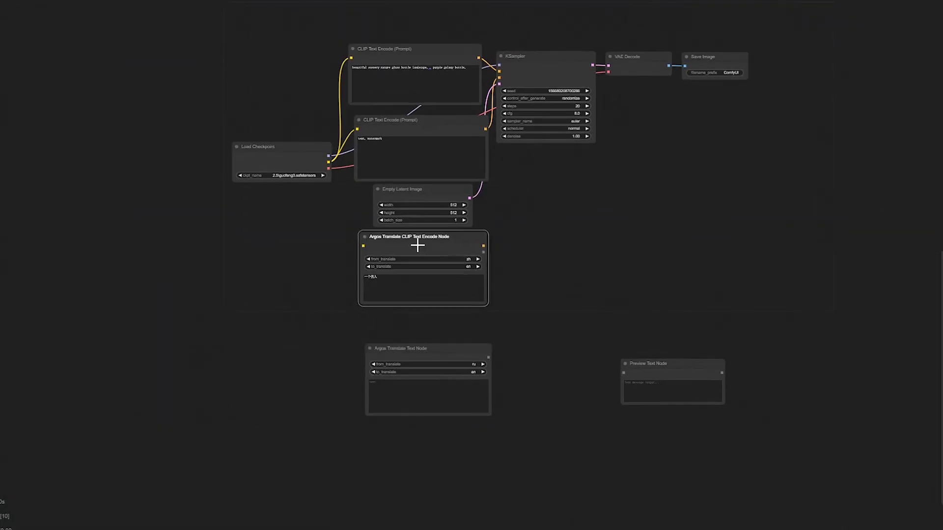
pyautogui.moveTo(436, 354); pyautogui.dragTo(536, 273)
pyautogui.scroll(10, 558, 244)
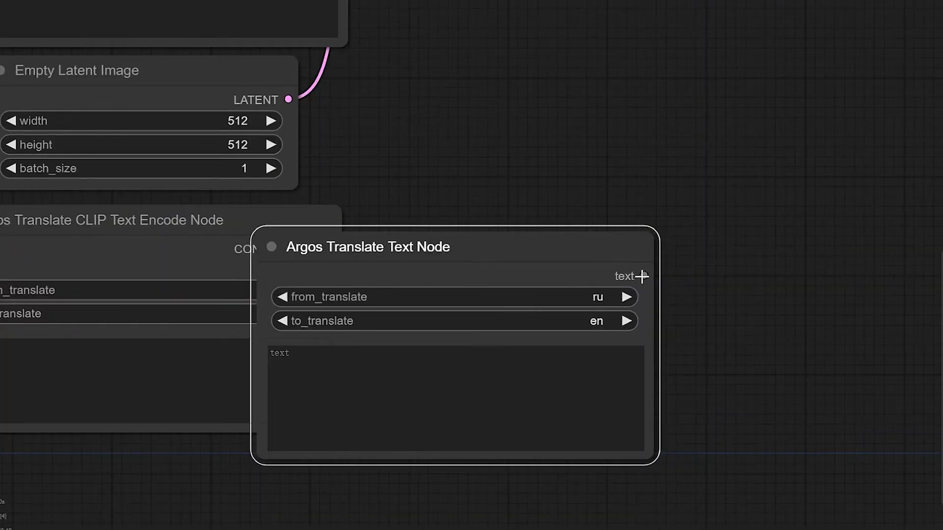
pyautogui.scroll(-5, 456, 196)
pyautogui.moveTo(438, 217); pyautogui.dragTo(280, 326)
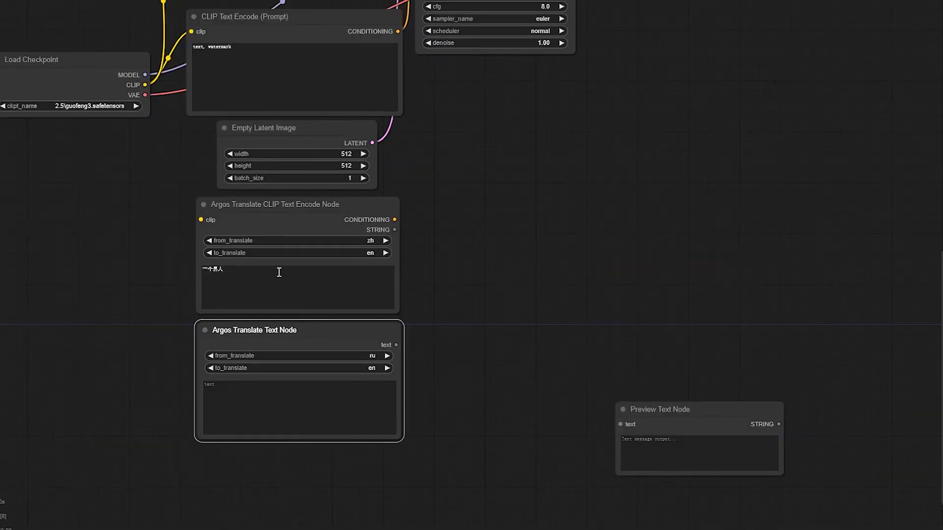
# Arrange the two Argos nodes side by side, with the Argos Translate Text Node directly below Empty Latent Image.
pyautogui.moveTo(291, 211); pyautogui.dragTo(30, 235)
pyautogui.moveTo(270, 334); pyautogui.dragTo(246, 223)
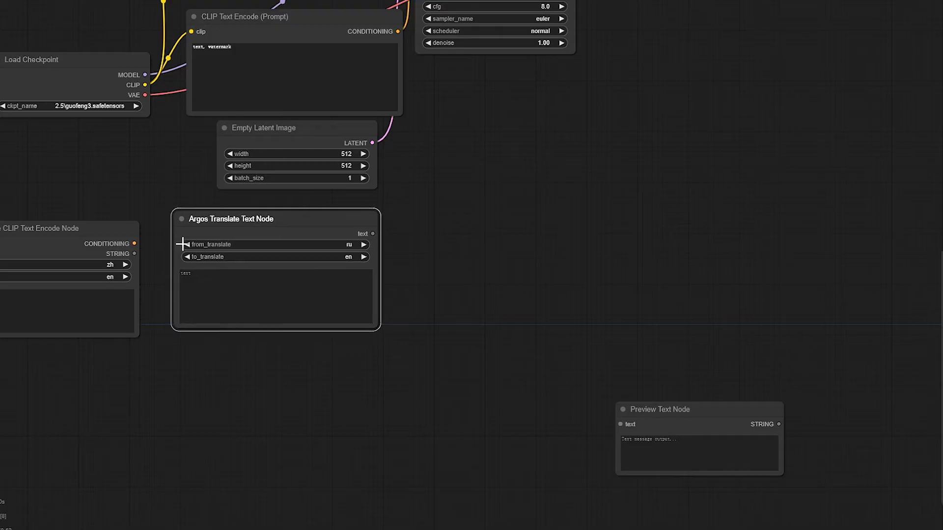
pyautogui.moveTo(101, 225); pyautogui.dragTo(100, 215)
pyautogui.scroll(2, 521, 219)
pyautogui.scroll(-1, 488, 220)
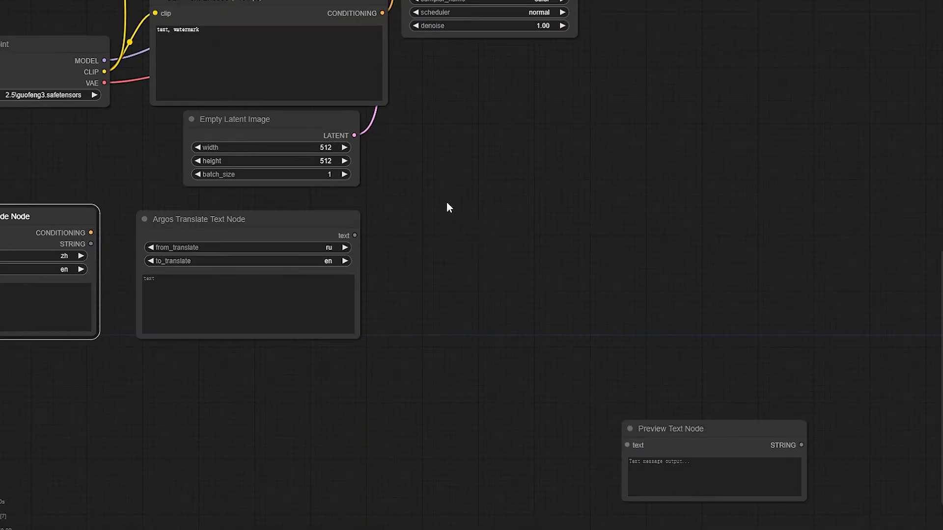
pyautogui.moveTo(419, 208); pyautogui.dragTo(567, 269)
pyautogui.scroll(2, 566, 269)
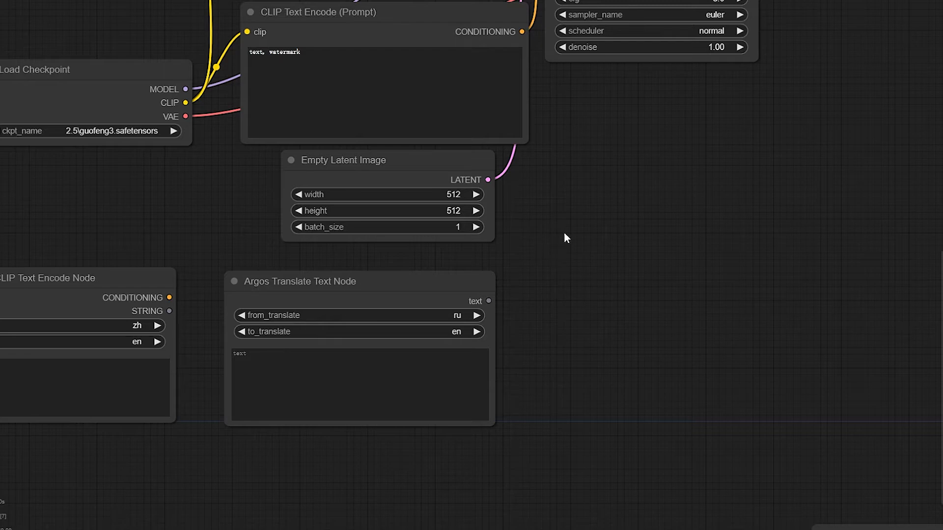
pyautogui.moveTo(564, 234); pyautogui.dragTo(665, 281)
pyautogui.scroll(-1, 665, 281)
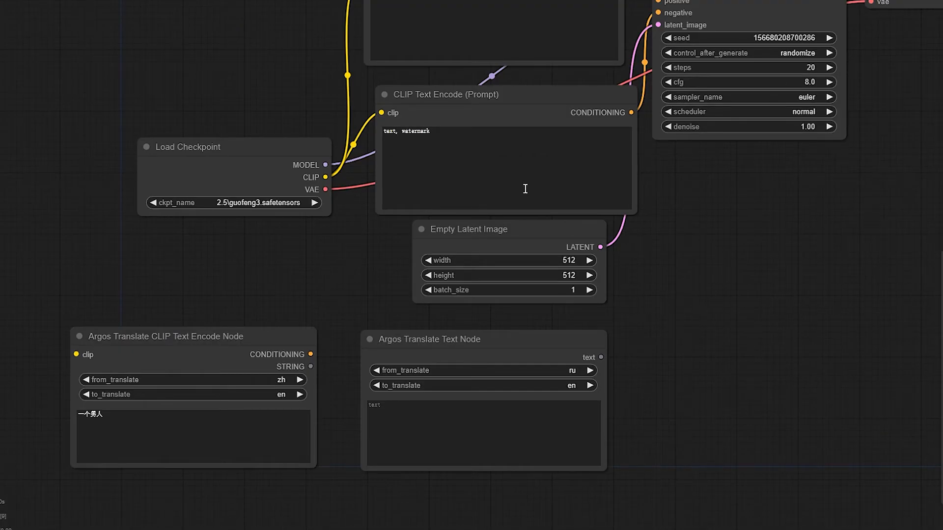
# Raise Load Checkpoint, put the Argos Translate Text Node beneath it, and move the Argos Translate CLIP Text Encode Node below Empty Latent Image.
pyautogui.moveTo(218, 147); pyautogui.dragTo(177, 74)
pyautogui.moveTo(470, 98); pyautogui.dragTo(453, 99)
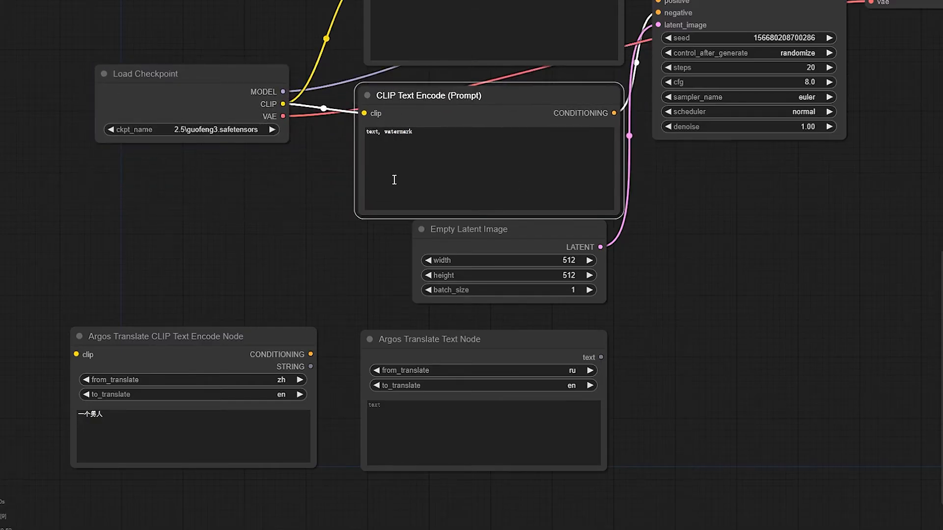
pyautogui.moveTo(493, 344); pyautogui.dragTo(192, 179)
pyautogui.moveTo(42, 333); pyautogui.dragTo(558, 340)
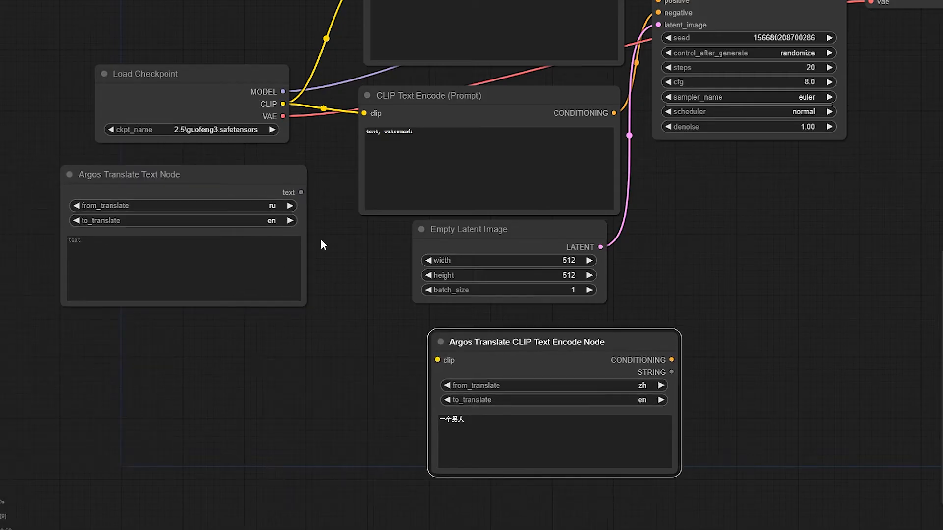
pyautogui.scroll(3, 473, 334)
pyautogui.moveTo(321, 240); pyautogui.dragTo(461, 387)
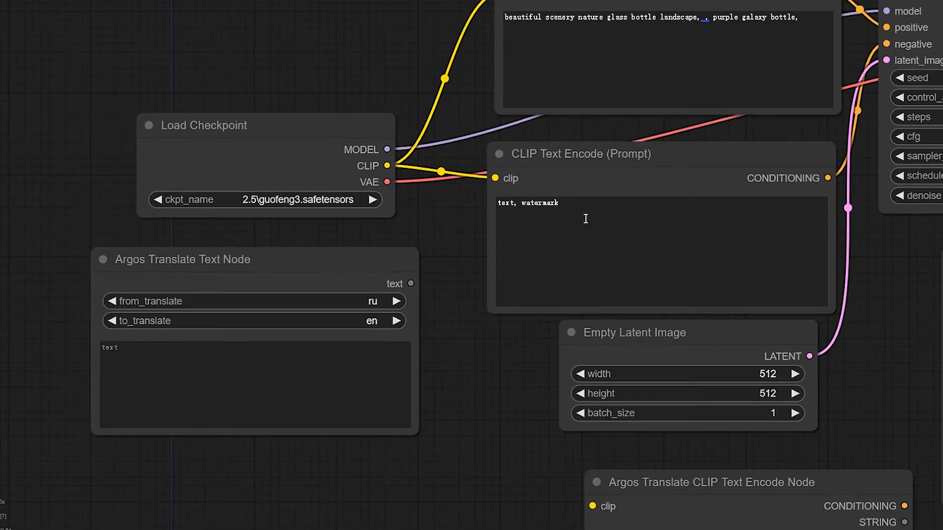
# Convert the lower CLIP文本编码器 node's 文本 to an input and connect the 翻译文本(Argos翻译) output to it.
pyautogui.rightClick(594, 162)
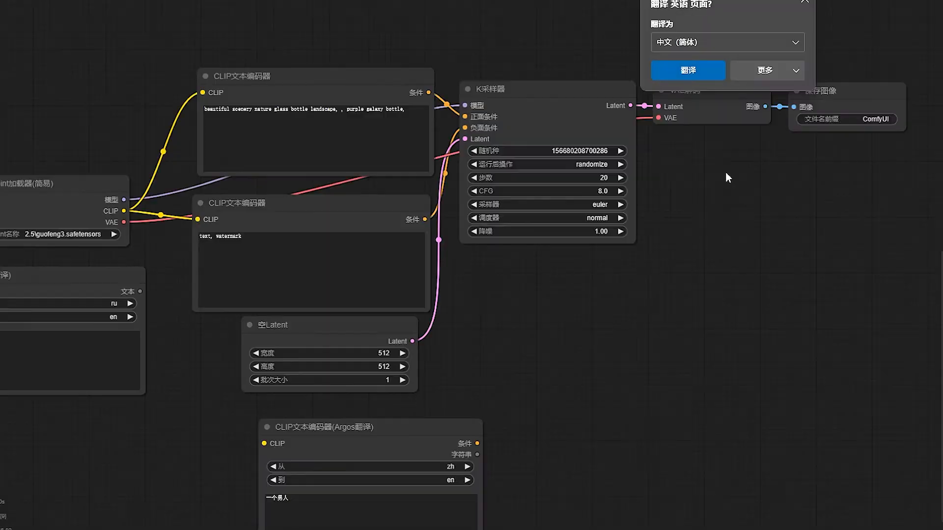
pyautogui.moveTo(638, 309); pyautogui.dragTo(812, 249)
pyautogui.rightClick(530, 123)
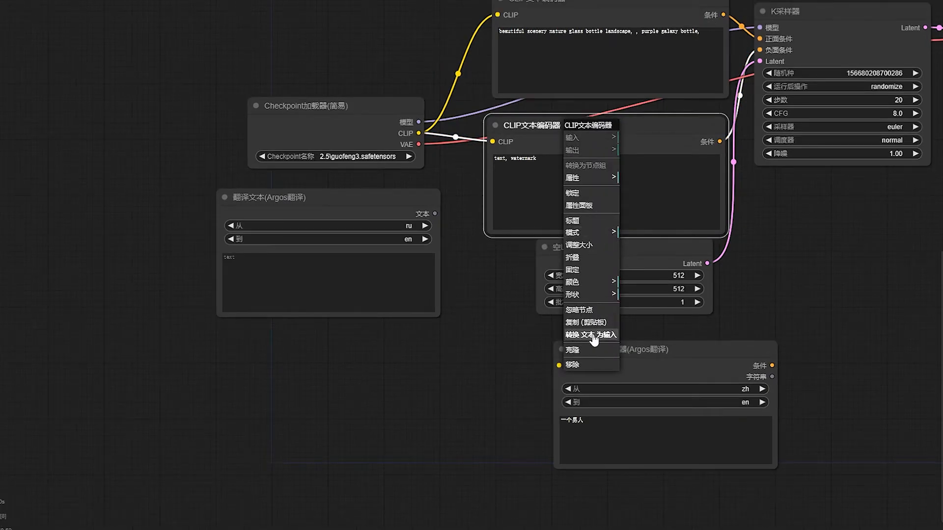
pyautogui.click(594, 336)
pyautogui.moveTo(521, 120)
pyautogui.mouseDown()
pyautogui.moveTo(580, 122)
pyautogui.moveTo(519, 111)
pyautogui.mouseUp()
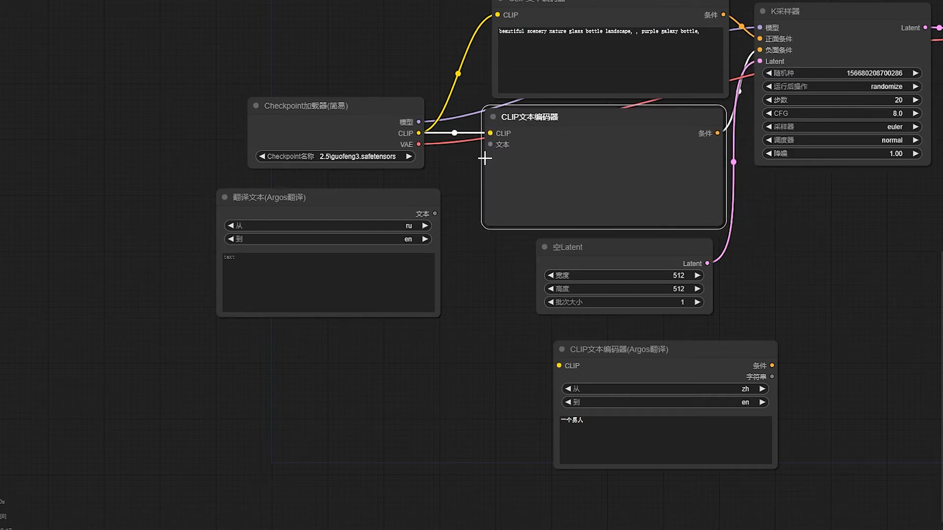
pyautogui.moveTo(392, 197); pyautogui.dragTo(490, 144)
pyautogui.moveTo(487, 225); pyautogui.dragTo(497, 232)
pyautogui.moveTo(479, 280); pyautogui.dragTo(485, 352)
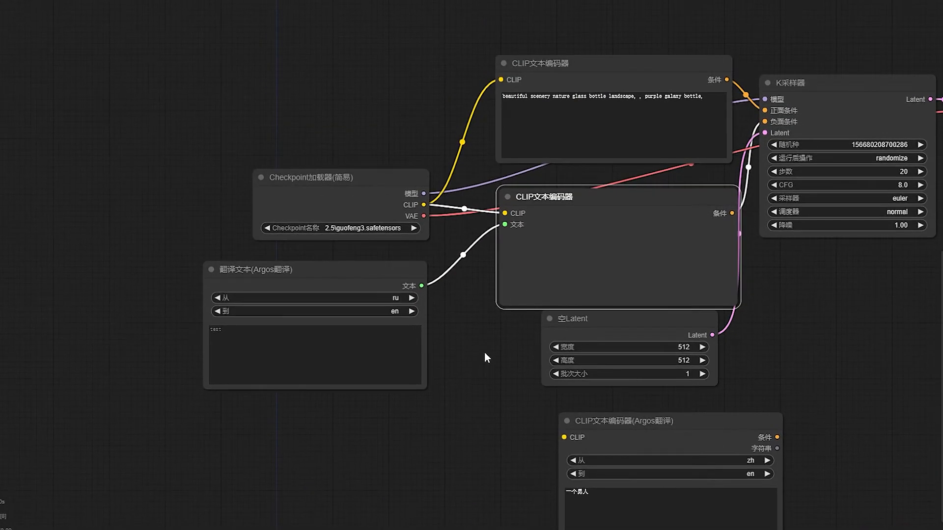
# Adjust the upper CLIP文本编码器 node's position and shift the K采样器, VAE解码 and 保存图像 nodes away from the text encoders.
pyautogui.moveTo(576, 70); pyautogui.dragTo(627, 89)
pyautogui.rightClick(576, 54)
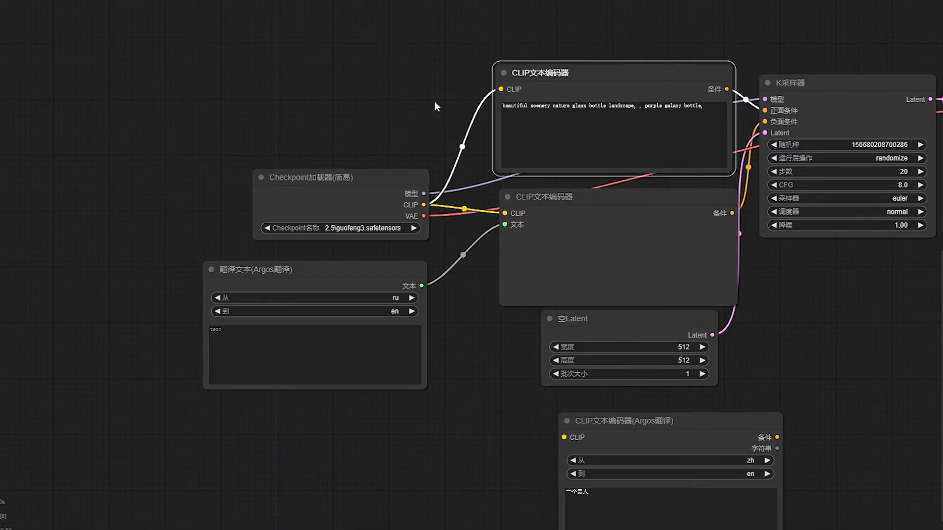
pyautogui.moveTo(434, 101); pyautogui.dragTo(247, 44)
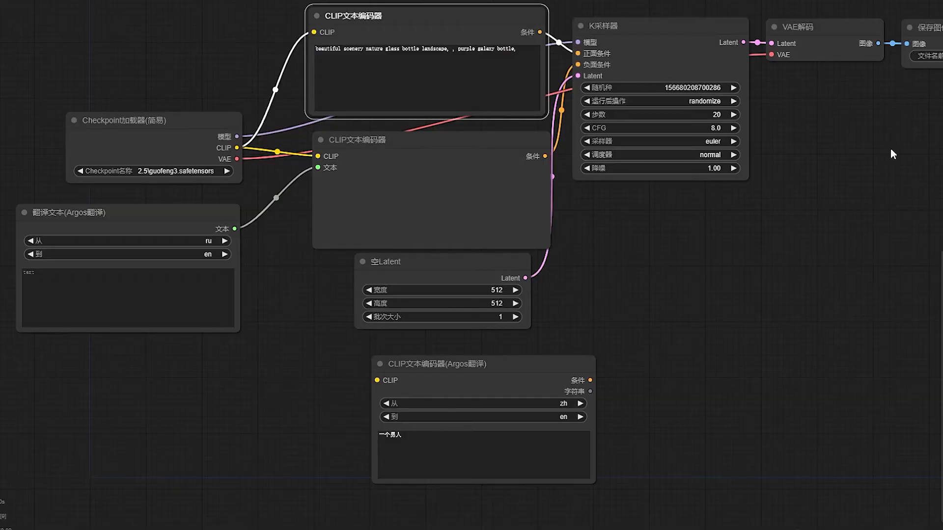
pyautogui.moveTo(891, 150); pyautogui.dragTo(740, 146)
pyautogui.keyDown('ctrl'); pyautogui.moveTo(917, 19); pyautogui.dragTo(484, 166); pyautogui.keyUp('ctrl')
pyautogui.keyDown('shift'); pyautogui.moveTo(515, 30); pyautogui.dragTo(676, 39); pyautogui.keyUp('shift')
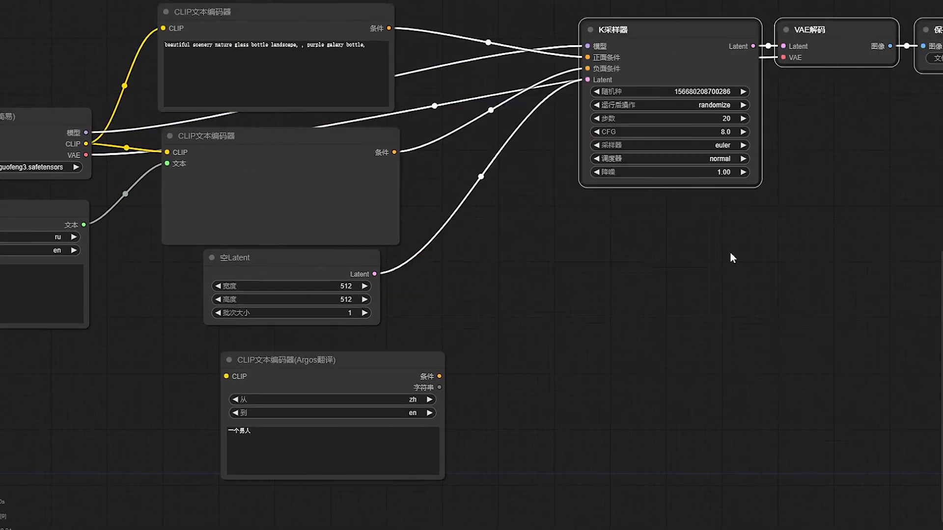
# Duplicate the K采样器, VAE解码 and 保存图像 nodes and arrange the copies in a row below the originals.
pyautogui.hotkey('ctrl', 'c')
pyautogui.hotkey('ctrl', 'v')
pyautogui.moveTo(727, 296); pyautogui.dragTo(605, 292)
pyautogui.moveTo(822, 217); pyautogui.dragTo(616, 168)
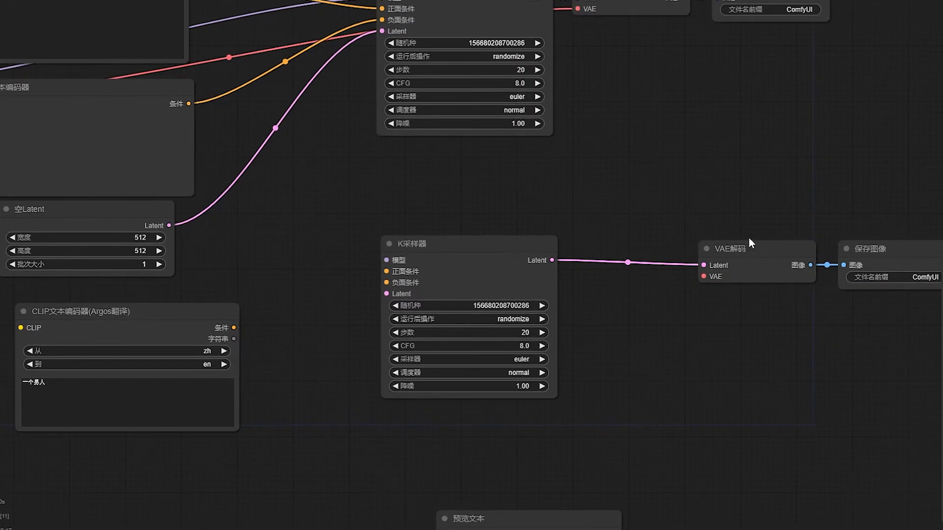
pyautogui.moveTo(750, 242); pyautogui.dragTo(648, 235)
pyautogui.moveTo(840, 245); pyautogui.dragTo(737, 235)
pyautogui.moveTo(675, 158); pyautogui.dragTo(811, 170)
pyautogui.click(569, 257)
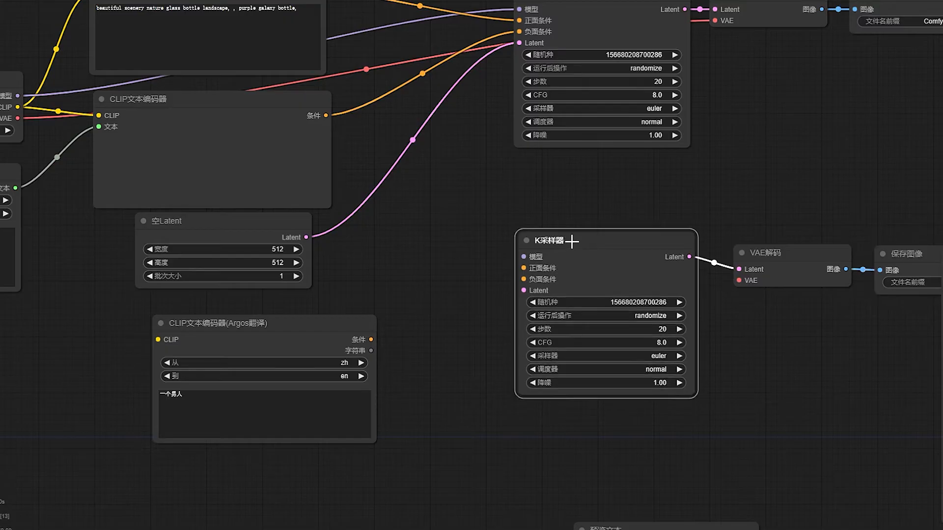
# Convert 随机种 (the seed) of the upper K采样器 node to an input.
pyautogui.scroll(-1, 585, 309)
pyautogui.scroll(7, 535, 321)
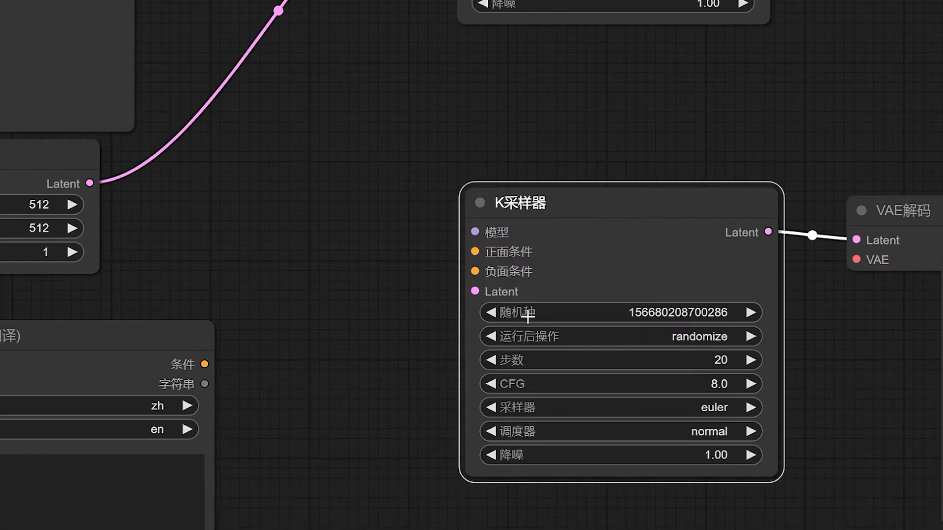
pyautogui.scroll(-2, 606, 374)
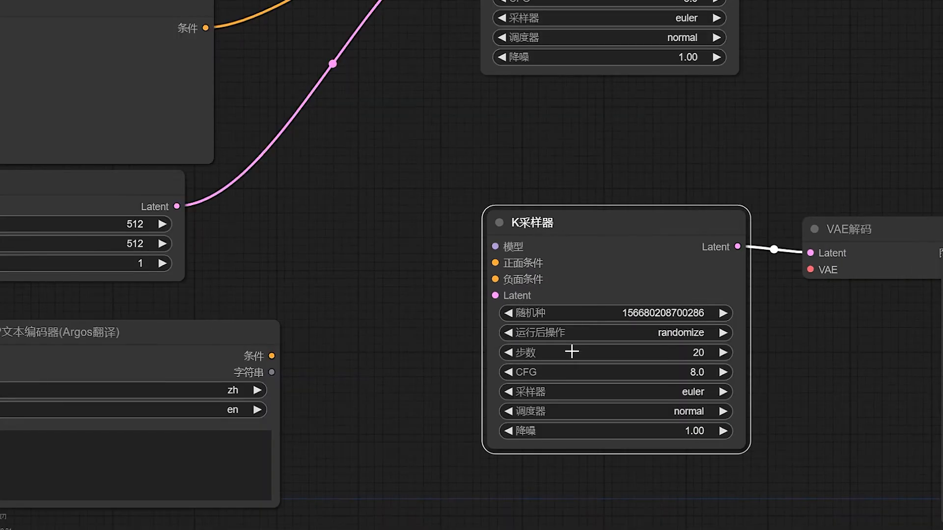
pyautogui.scroll(-2, 618, 151)
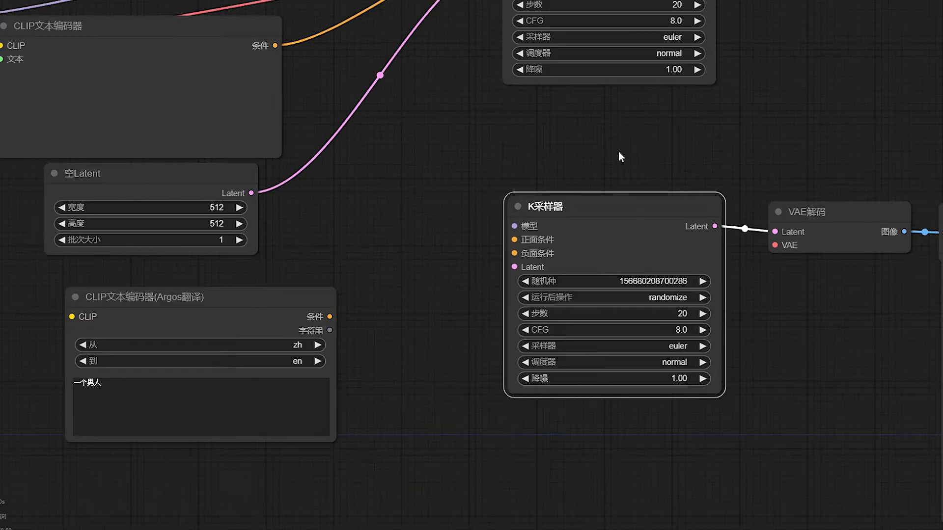
pyautogui.moveTo(618, 151); pyautogui.dragTo(590, 334)
pyautogui.rightClick(586, 111)
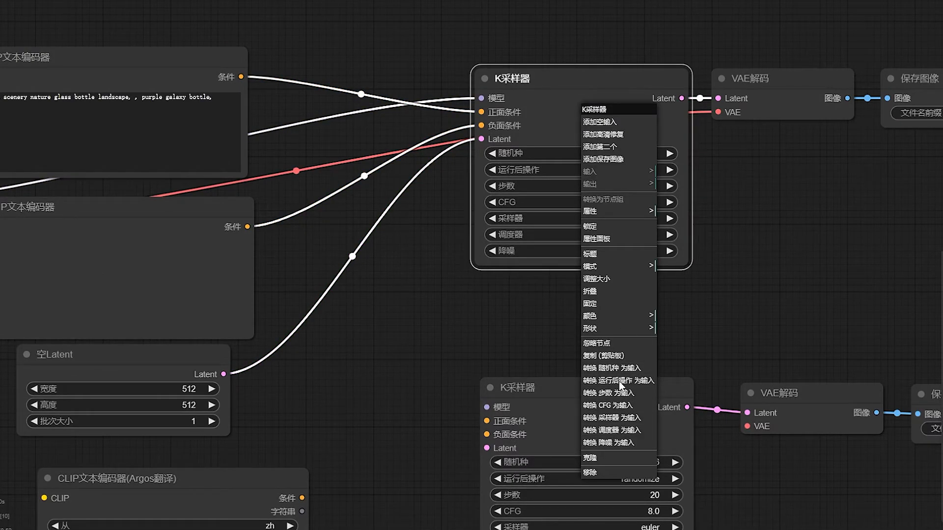
pyautogui.click(629, 368)
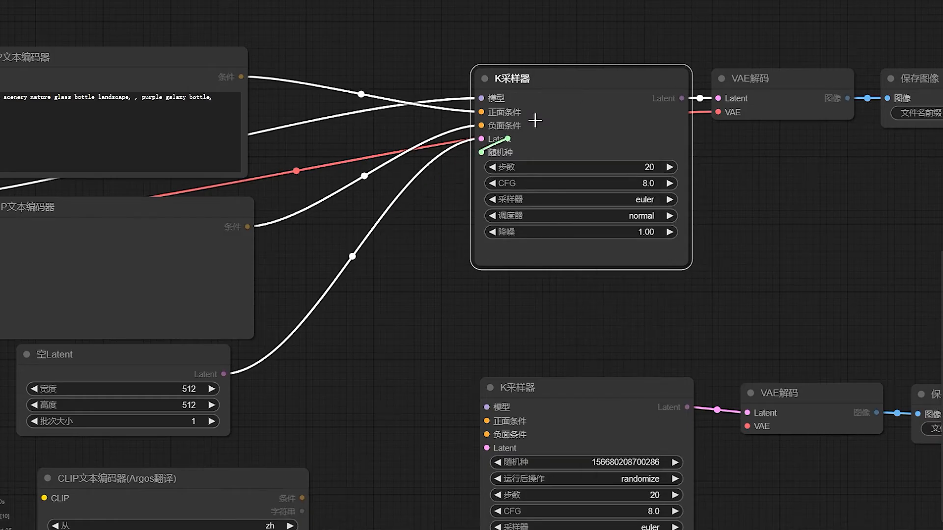
pyautogui.moveTo(482, 152); pyautogui.dragTo(412, 326)
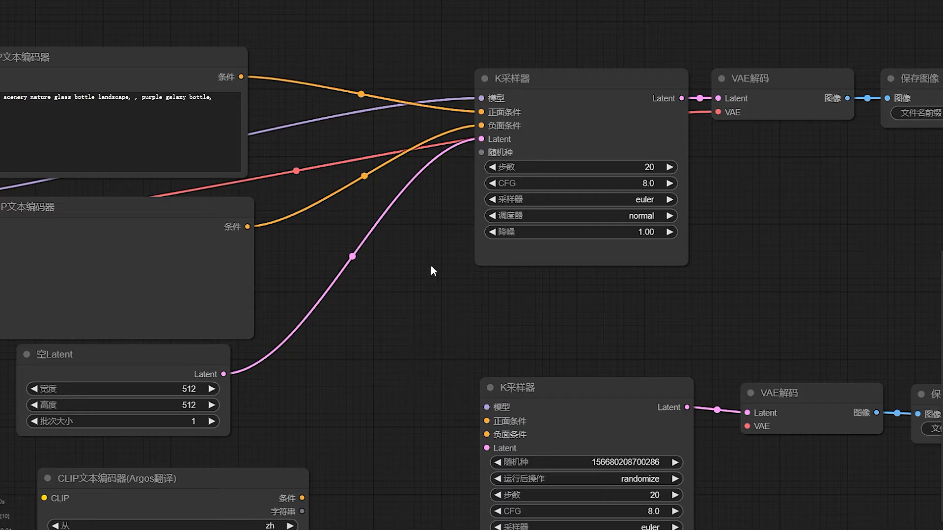
# Add a Primitive元节点 between the samplers and the 空Latent node and connect it to the upper K采样器's 随机种 input.
pyautogui.moveTo(481, 338); pyautogui.dragTo(541, 229)
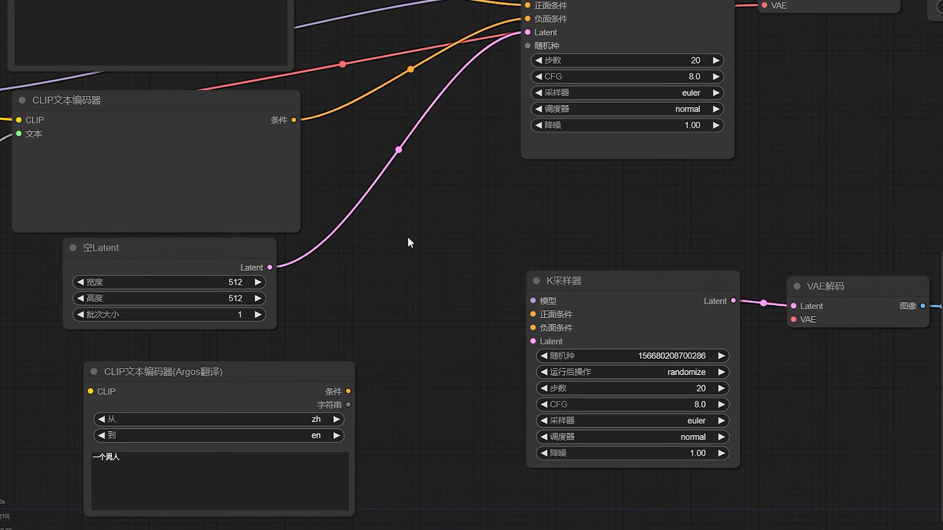
pyautogui.rightClick(412, 212)
pyautogui.click(456, 214)
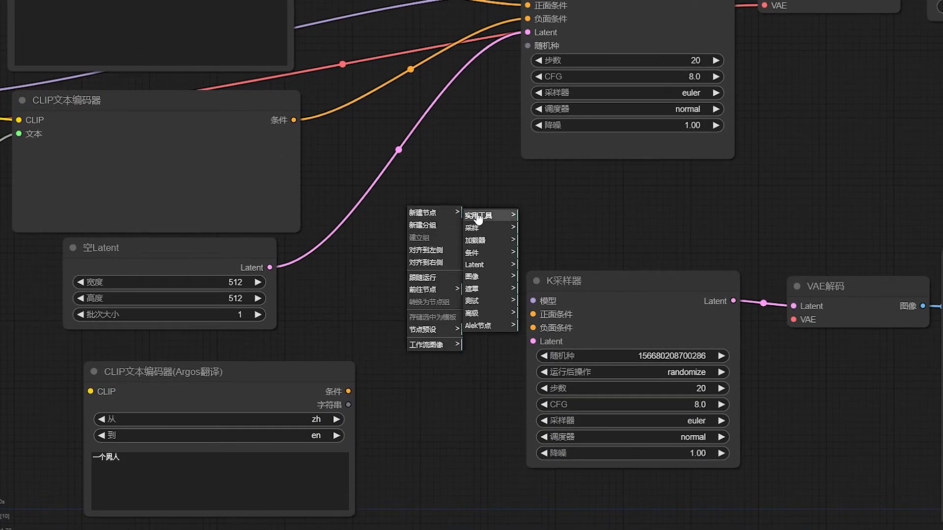
pyautogui.click(479, 215)
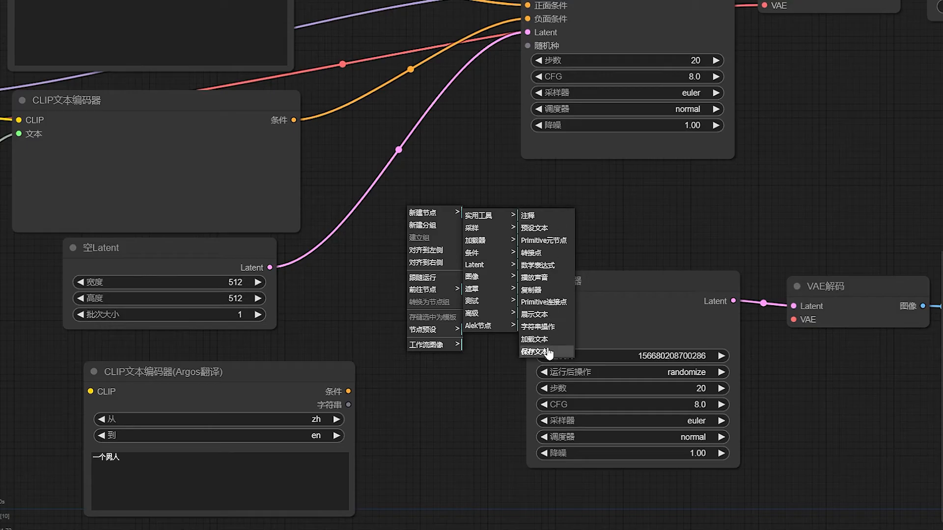
pyautogui.click(556, 249)
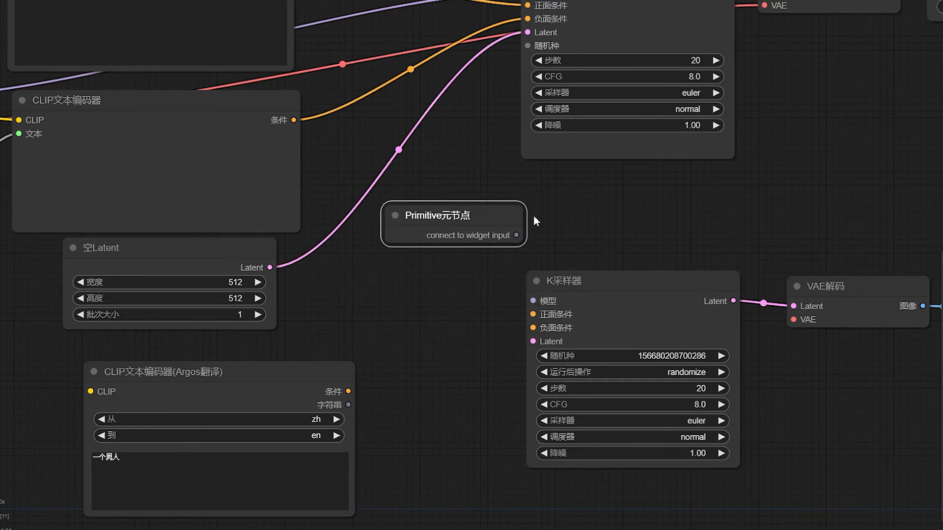
pyautogui.moveTo(590, 199); pyautogui.dragTo(650, 214)
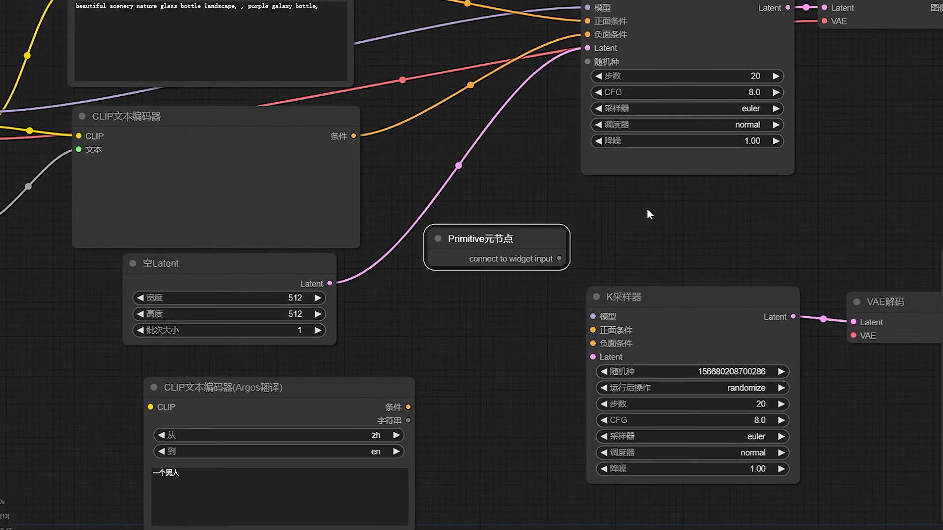
pyautogui.moveTo(588, 63); pyautogui.dragTo(553, 263)
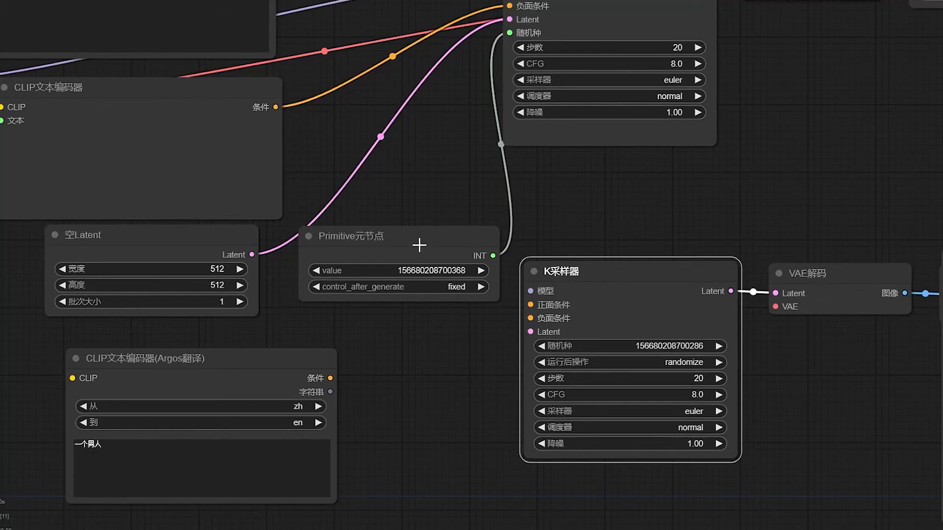
pyautogui.moveTo(419, 244); pyautogui.dragTo(400, 200)
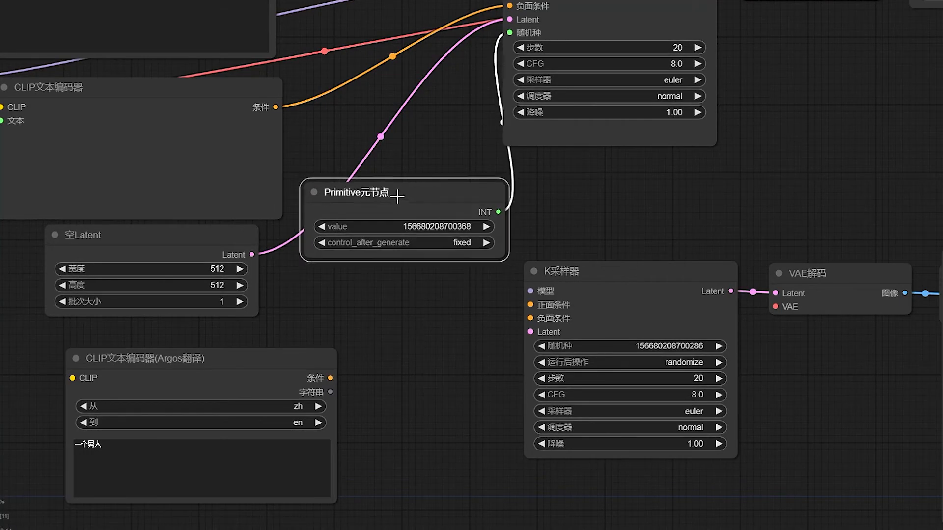
# Convert 随机种 of the lower K采样器 to an input and connect the same Primitive元节点 to it.
pyautogui.rightClick(616, 366)
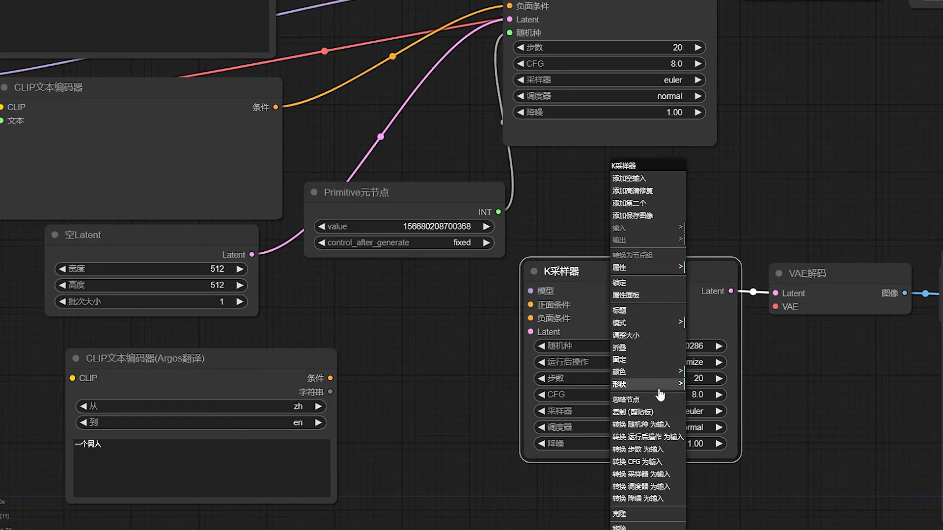
pyautogui.click(666, 425)
pyautogui.moveTo(499, 215); pyautogui.dragTo(531, 345)
pyautogui.moveTo(457, 214)
pyautogui.mouseDown()
pyautogui.moveTo(408, 217)
pyautogui.moveTo(452, 226)
pyautogui.mouseUp()
pyautogui.scroll(-3, 555, 193)
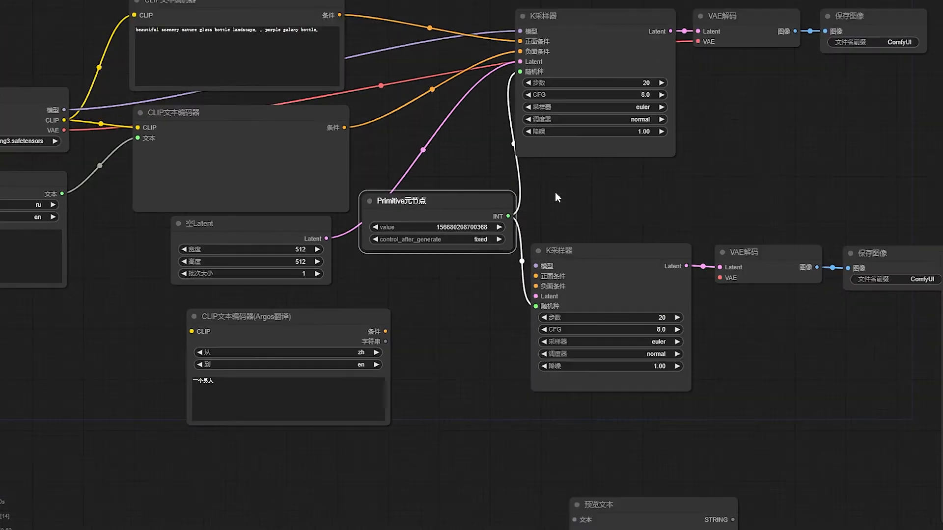
# Delete the Primitive元节点 that supplies the seed to both K采样器 nodes.
pyautogui.moveTo(555, 194); pyautogui.dragTo(543, 246)
pyautogui.moveTo(857, 304); pyautogui.dragTo(836, 298)
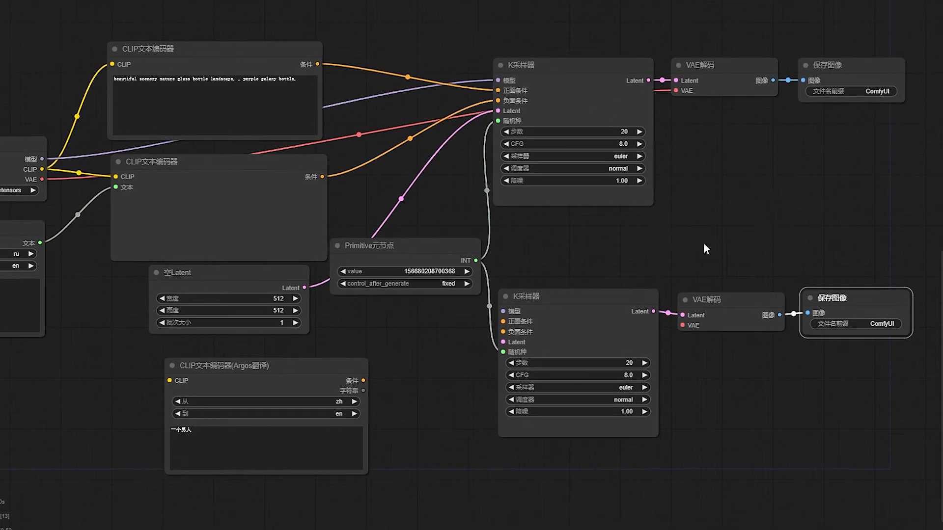
pyautogui.scroll(2, 618, 259)
pyautogui.moveTo(617, 258); pyautogui.dragTo(641, 250)
pyautogui.click(332, 252)
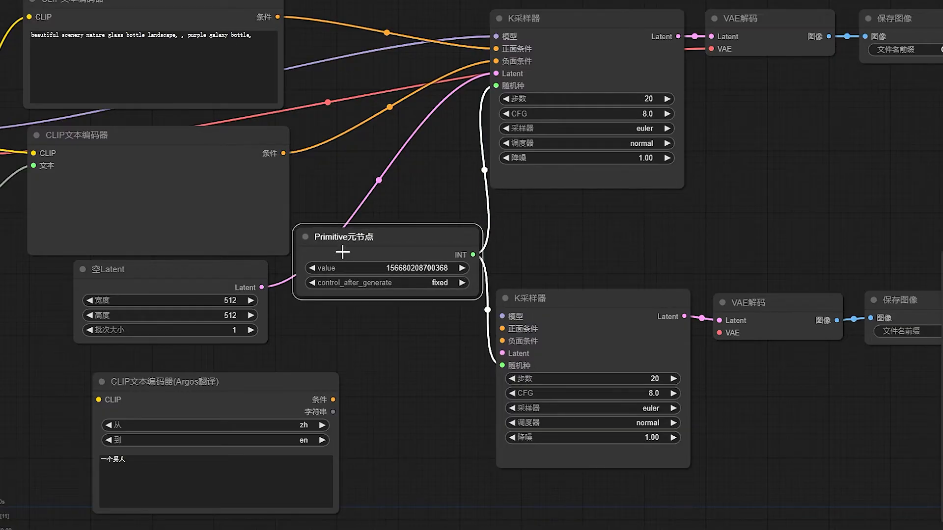
pyautogui.moveTo(395, 245)
pyautogui.mouseDown()
pyautogui.moveTo(370, 233)
pyautogui.moveTo(391, 249)
pyautogui.mouseUp()
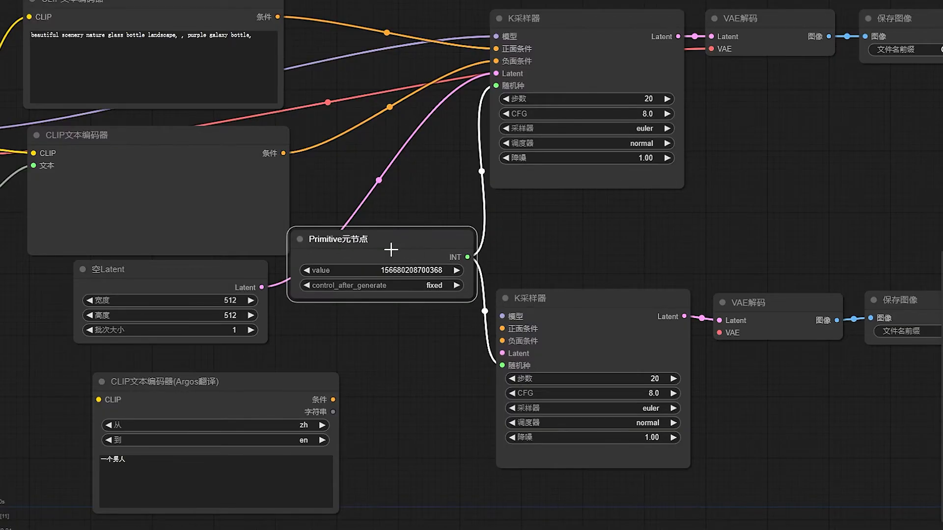
pyautogui.press('Delete')
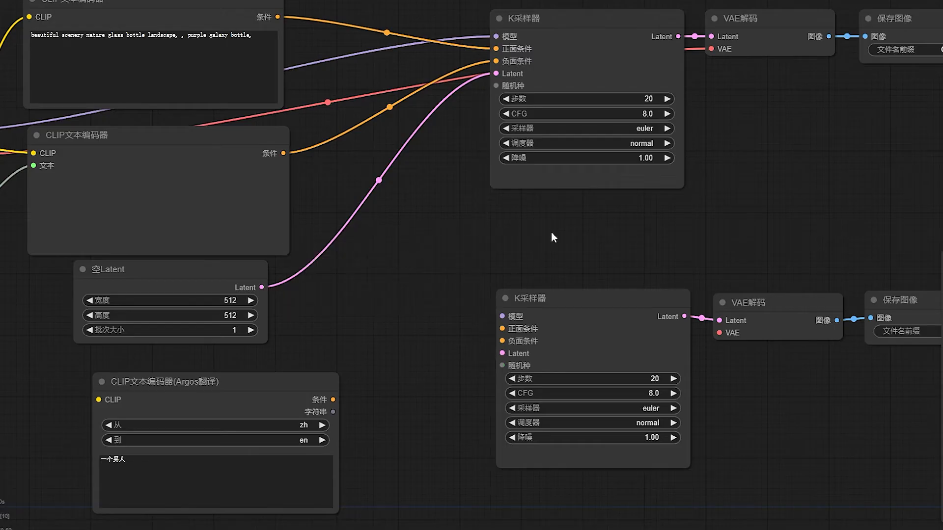
# Convert 随机种 back from an input to a widget on both the upper and lower K采样器 nodes.
pyautogui.rightClick(538, 86)
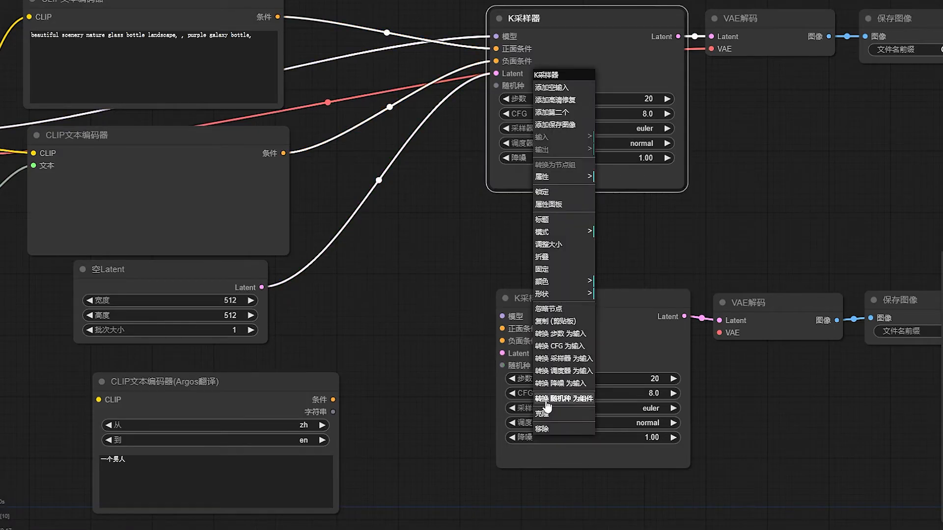
pyautogui.click(573, 399)
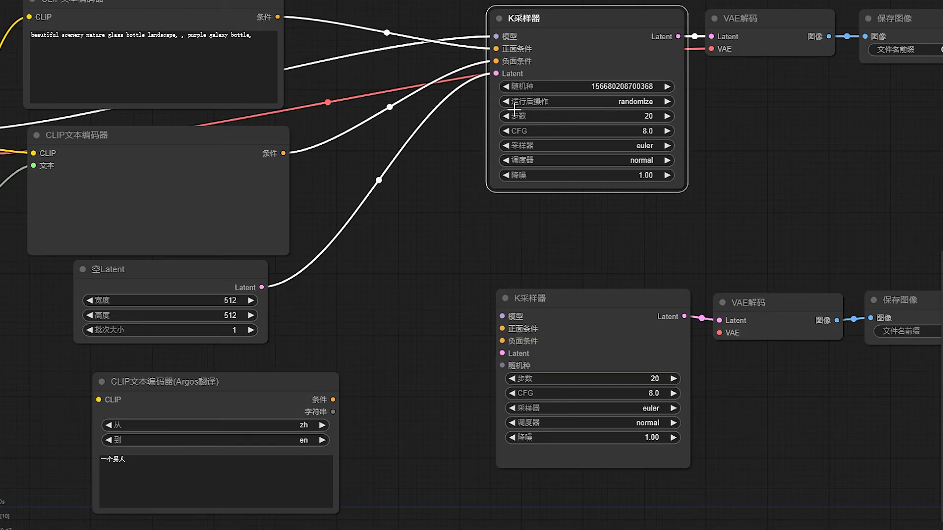
pyautogui.rightClick(569, 332)
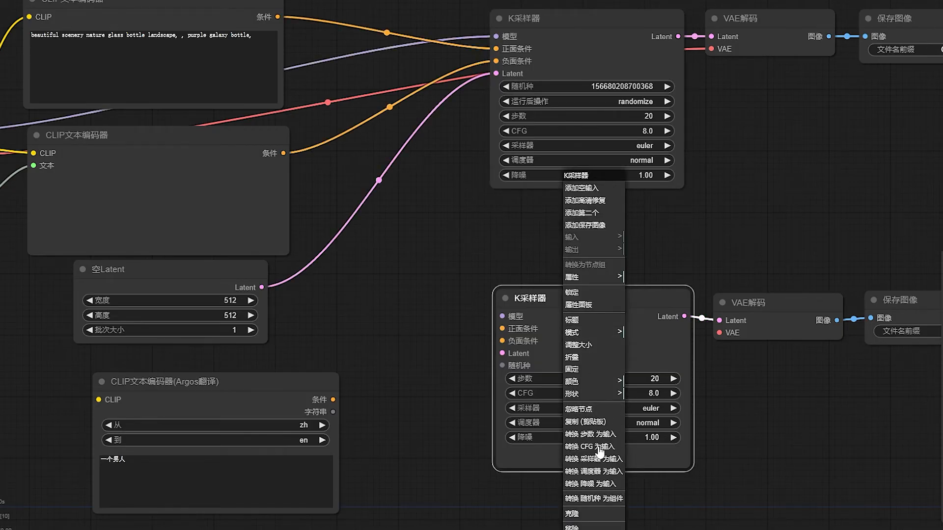
pyautogui.click(593, 498)
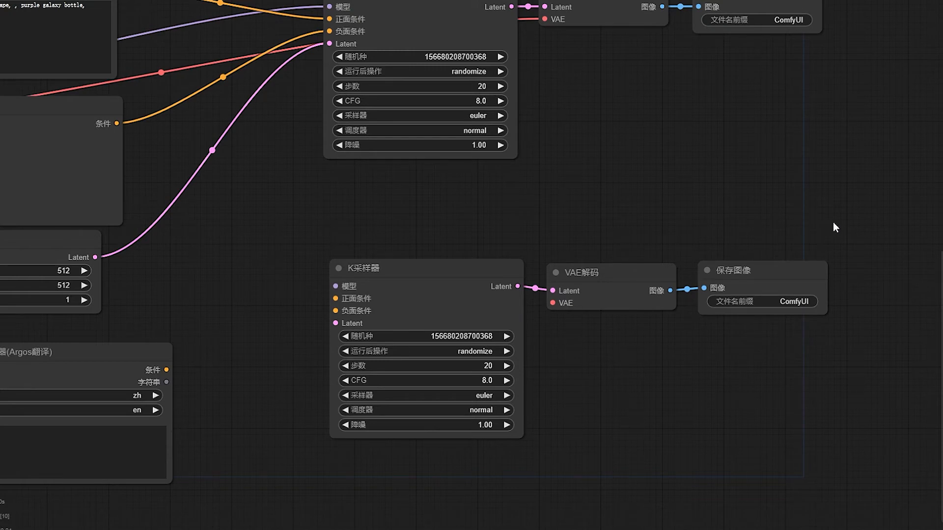
# Delete the duplicated lower row of K采样器, VAE解码 and 保存图像 nodes.
pyautogui.moveTo(836, 223); pyautogui.dragTo(520, 362)
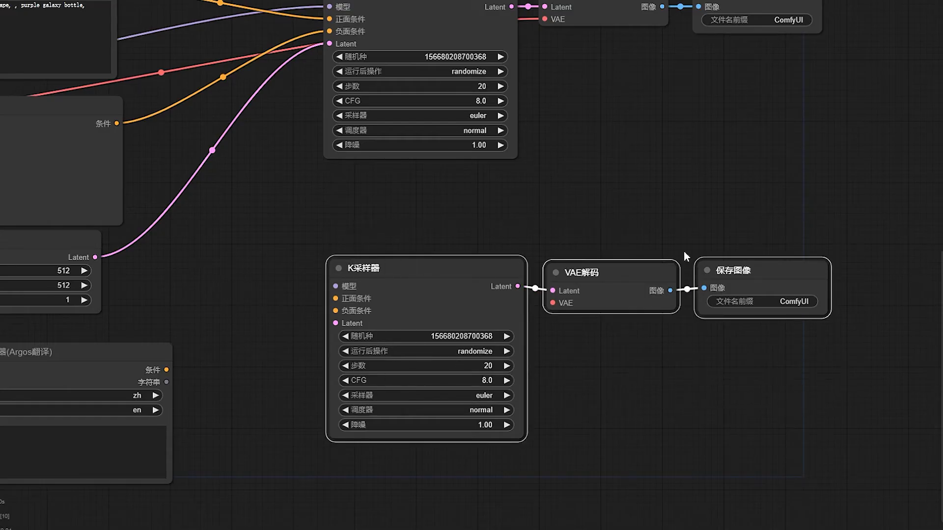
pyautogui.moveTo(613, 270); pyautogui.dragTo(587, 265)
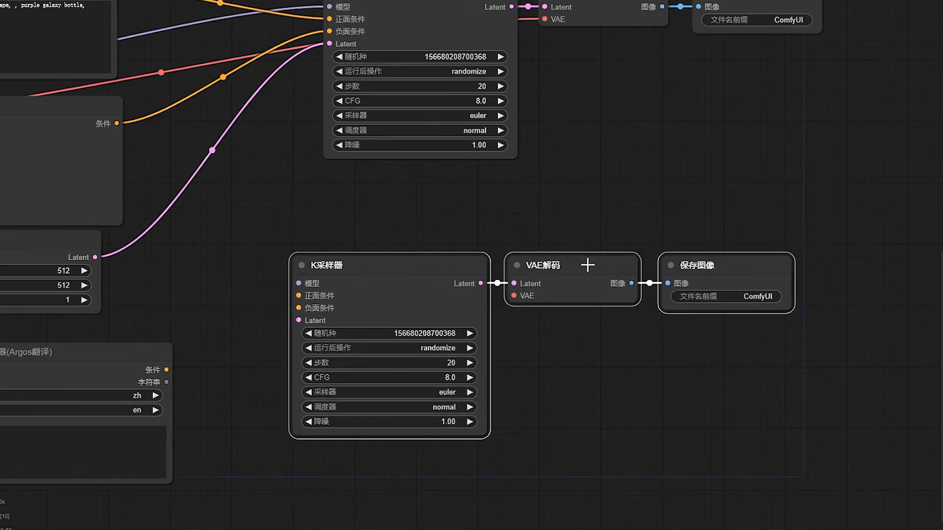
pyautogui.press('Delete')
# Duplicate the 翻译文本(Argos翻译) node to the left of the checkpoint loader and connect the copy to the upper CLIP文本编码器's 文本 input.
pyautogui.scroll(-4, 587, 265)
pyautogui.moveTo(302, 281); pyautogui.dragTo(739, 285)
pyautogui.scroll(3, 431, 345)
pyautogui.click(382, 179)
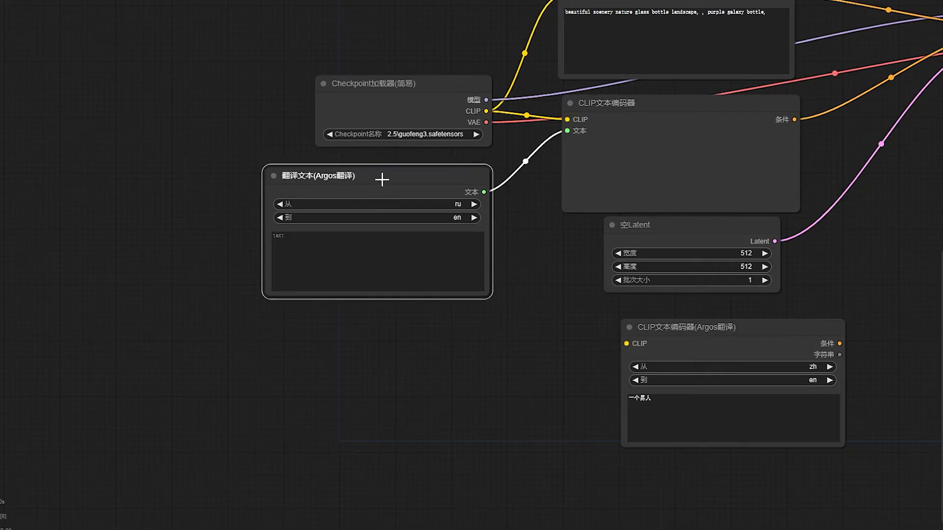
pyautogui.moveTo(382, 180); pyautogui.dragTo(406, 189)
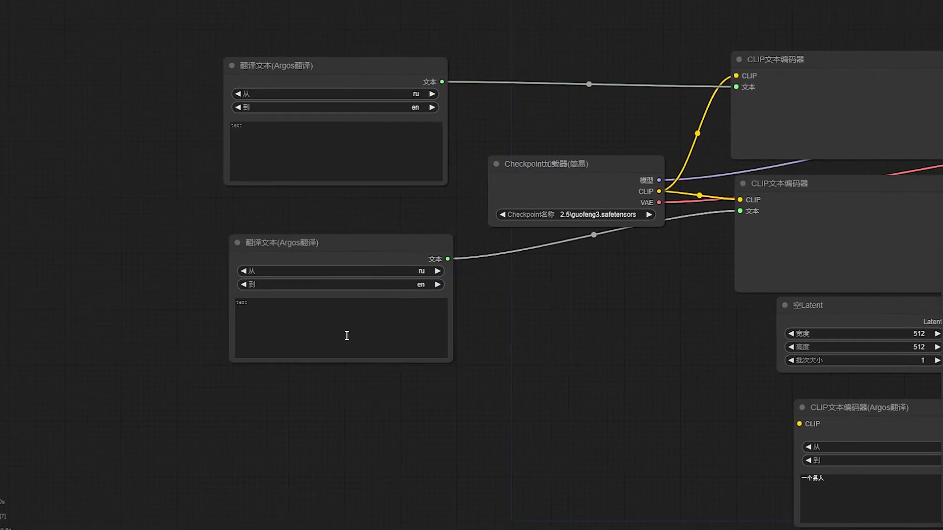
# Enter the prompt "一个小男孩，走在花园中。" in the upper 翻译文本(Argos翻译) node.
pyautogui.click(313, 324)
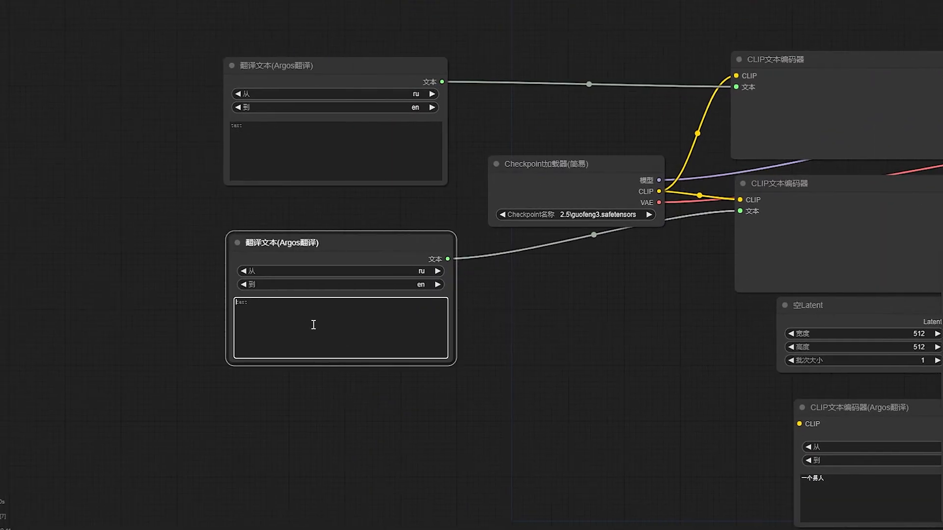
pyautogui.write('yige')
pyautogui.press('space')
pyautogui.write('xiaona')
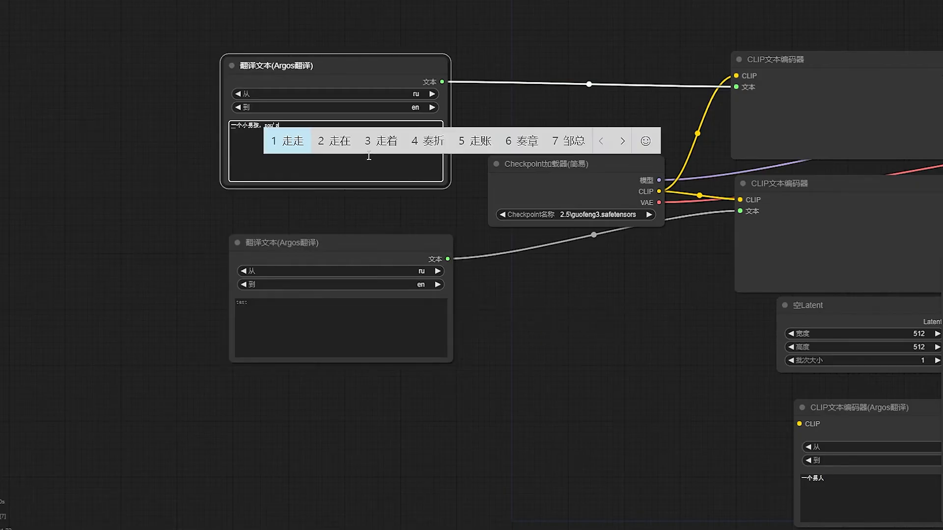
pyautogui.write('huayu')
pyautogui.press('space')
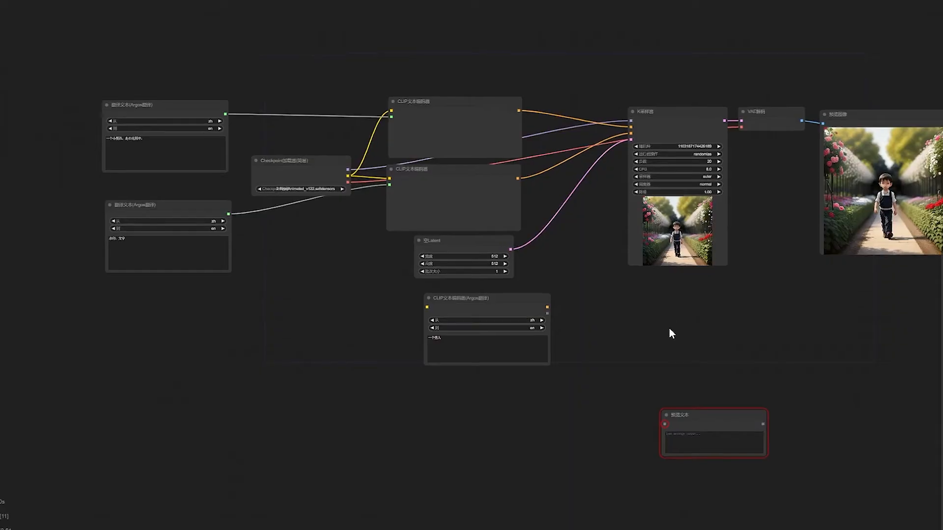
# Examine the generated image against the Chinese prompts in the two 翻译文本(Argos翻译) nodes and their connections to the encoders.
pyautogui.moveTo(669, 328); pyautogui.dragTo(743, 309)
pyautogui.doubleClick(655, 327)
pyautogui.scroll(4, 339, 238)
pyautogui.scroll(3, 377, 250)
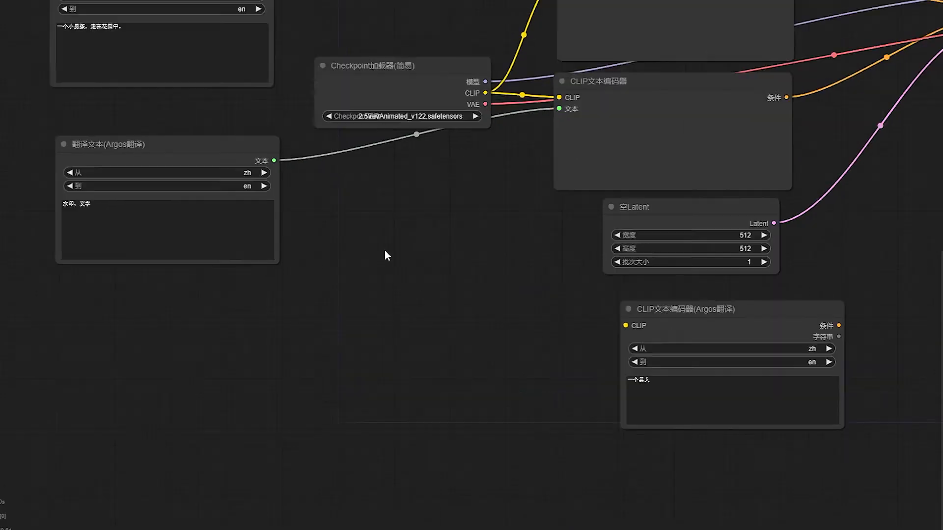
pyautogui.moveTo(377, 227); pyautogui.dragTo(532, 307)
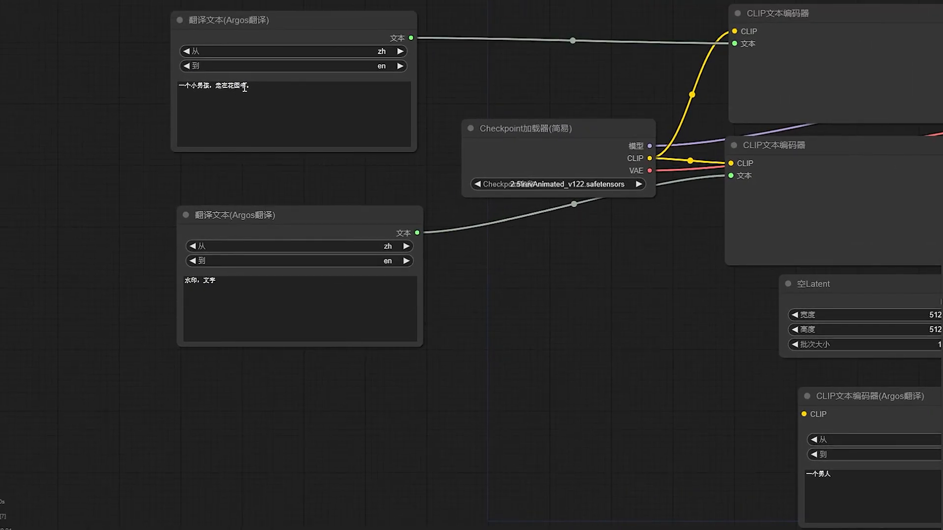
pyautogui.moveTo(457, 231); pyautogui.dragTo(516, 244)
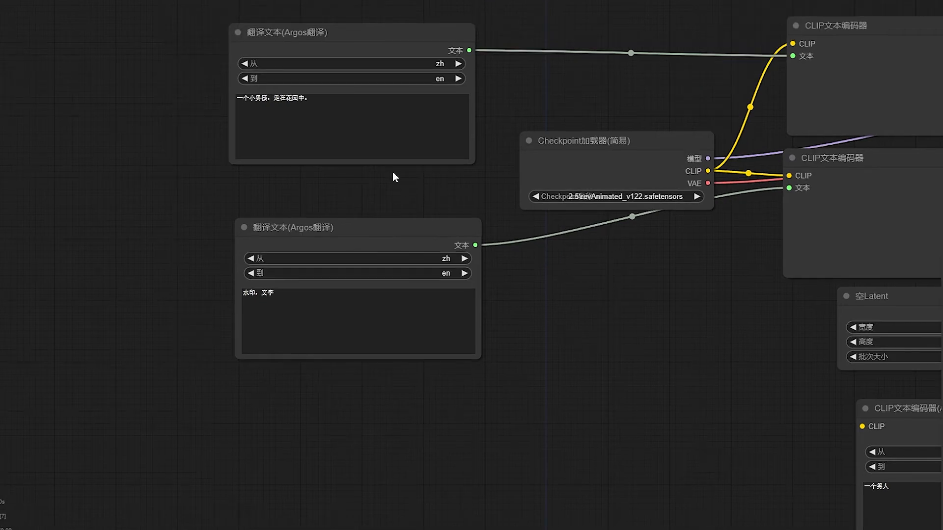
pyautogui.moveTo(583, 280); pyautogui.dragTo(535, 280)
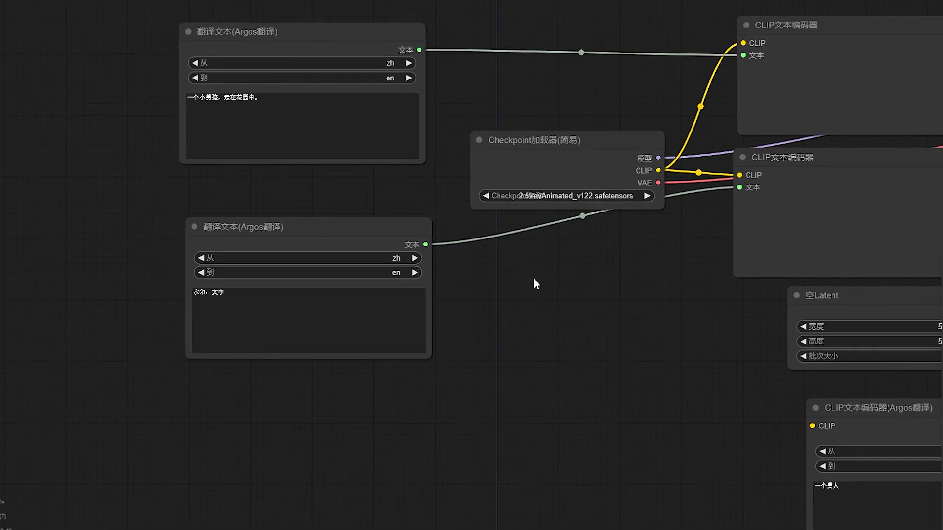
pyautogui.moveTo(442, 276); pyautogui.dragTo(347, 274)
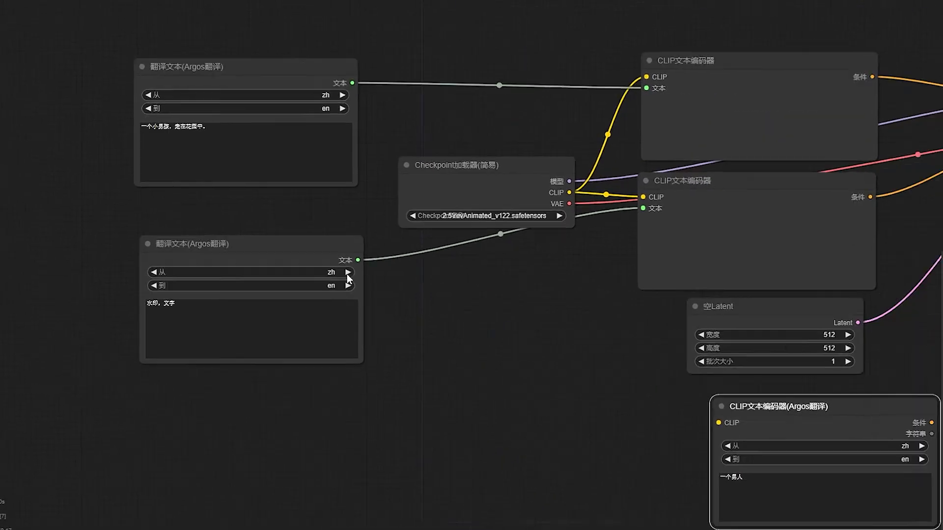
pyautogui.moveTo(526, 343); pyautogui.dragTo(352, 278)
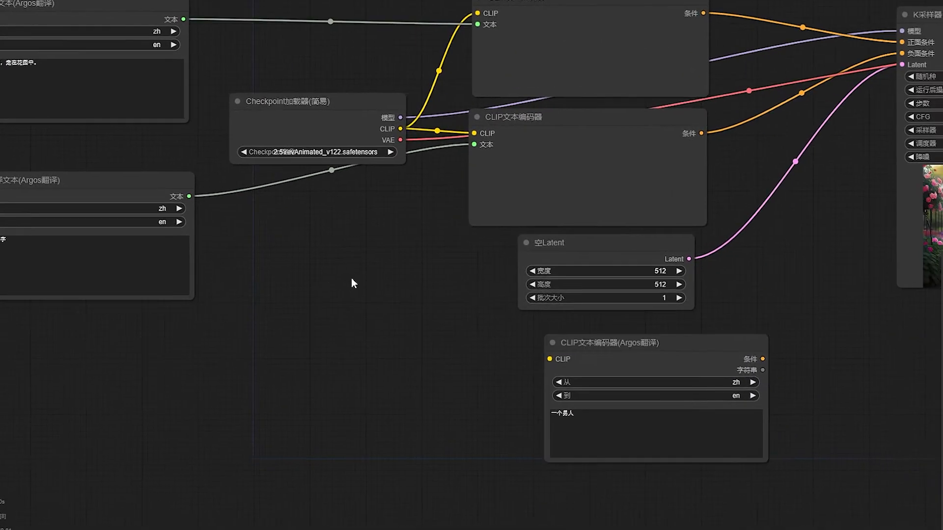
# Move the CLIP文本编码器(Argos翻译) node closer beneath the 空Latent node.
pyautogui.moveTo(600, 345); pyautogui.dragTo(565, 337)
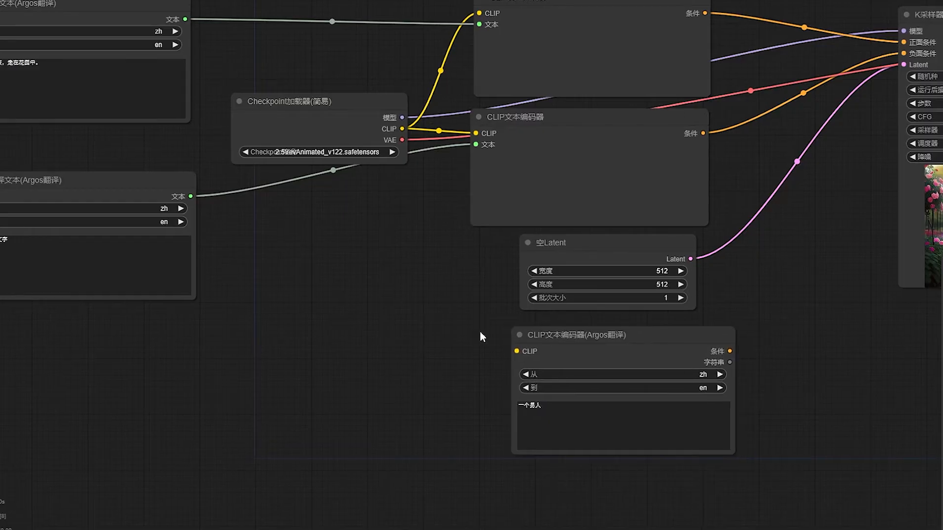
pyautogui.moveTo(448, 299); pyautogui.dragTo(541, 364)
pyautogui.moveTo(652, 400); pyautogui.dragTo(635, 396)
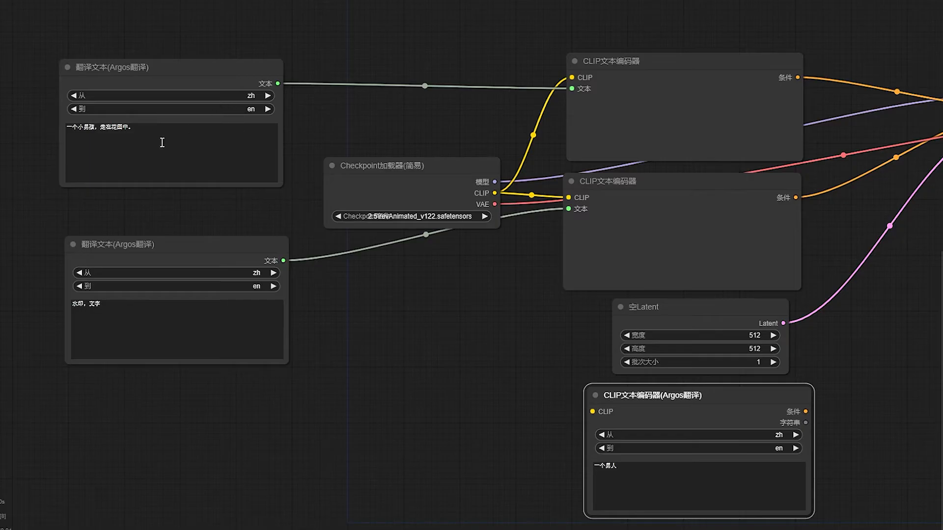
# Disconnect the upper 翻译文本(Argos翻译) node from the upper CLIP文本编码器 and delete that encoder.
pyautogui.moveTo(430, 337); pyautogui.dragTo(346, 315)
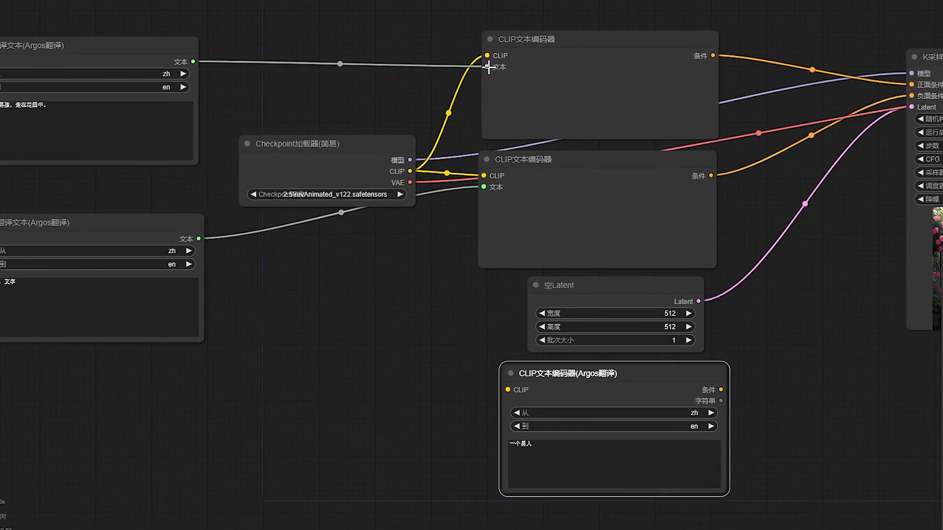
pyautogui.moveTo(489, 67); pyautogui.dragTo(278, 111)
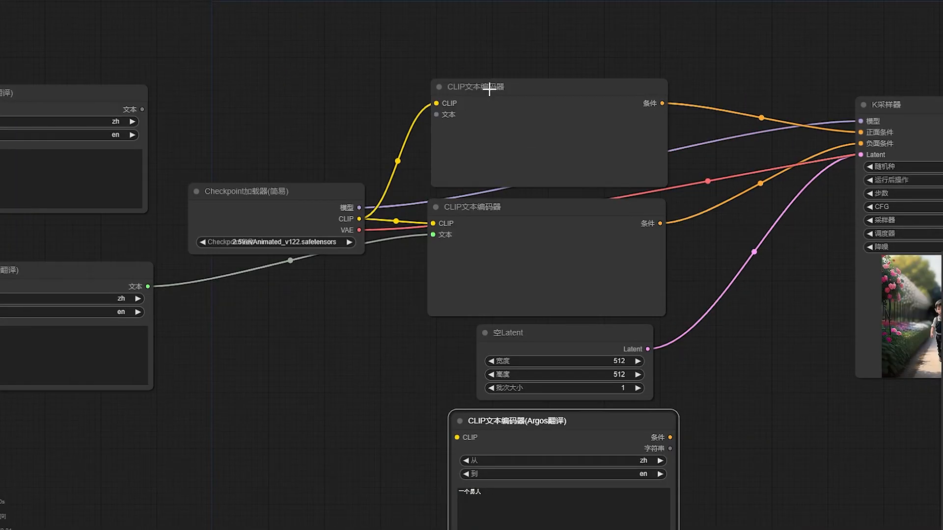
pyautogui.moveTo(489, 89); pyautogui.dragTo(484, 62)
pyautogui.press('Delete')
# Place the CLIP文本编码器(Argos翻译) node above the remaining encoder, connecting its 条件 to 正面条件 and its CLIP to the checkpoint loader.
pyautogui.moveTo(528, 433); pyautogui.dragTo(496, 63)
pyautogui.moveTo(629, 75); pyautogui.dragTo(861, 132)
pyautogui.moveTo(359, 219); pyautogui.dragTo(422, 70)
pyautogui.moveTo(532, 62)
pyautogui.mouseDown()
pyautogui.moveTo(543, 64)
pyautogui.moveTo(542, 75)
pyautogui.mouseUp()
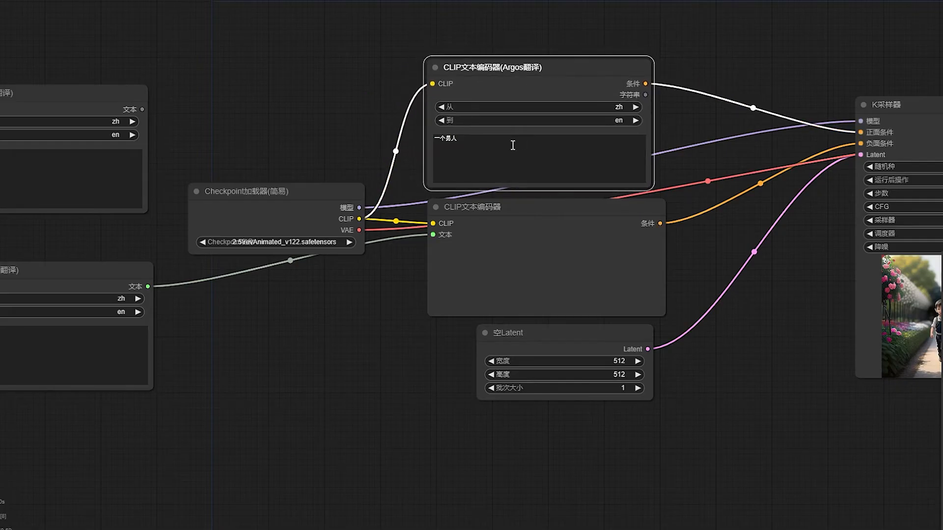
# Change the prompt in the CLIP文本编码器(Argos翻译) node to "一个女士，坐在窗边".
pyautogui.doubleClick(478, 142)
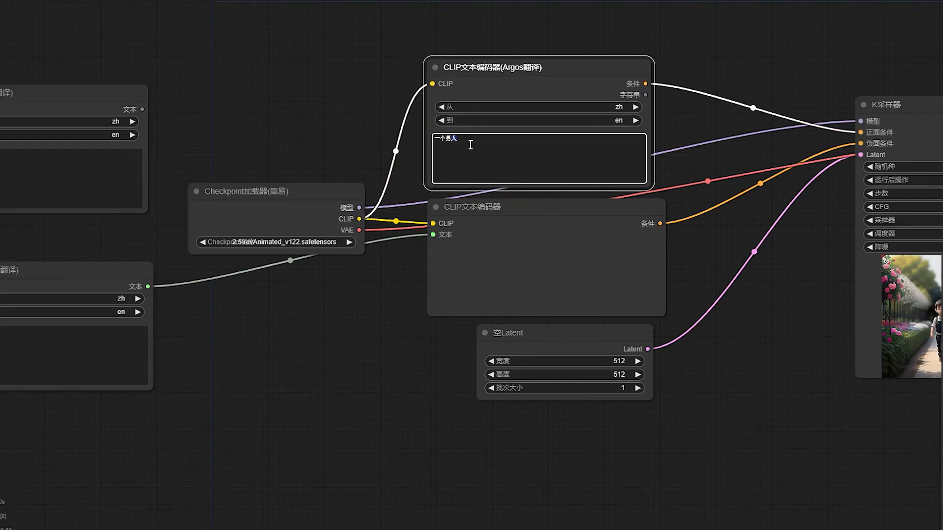
pyautogui.write('女士，坐在zhuo')
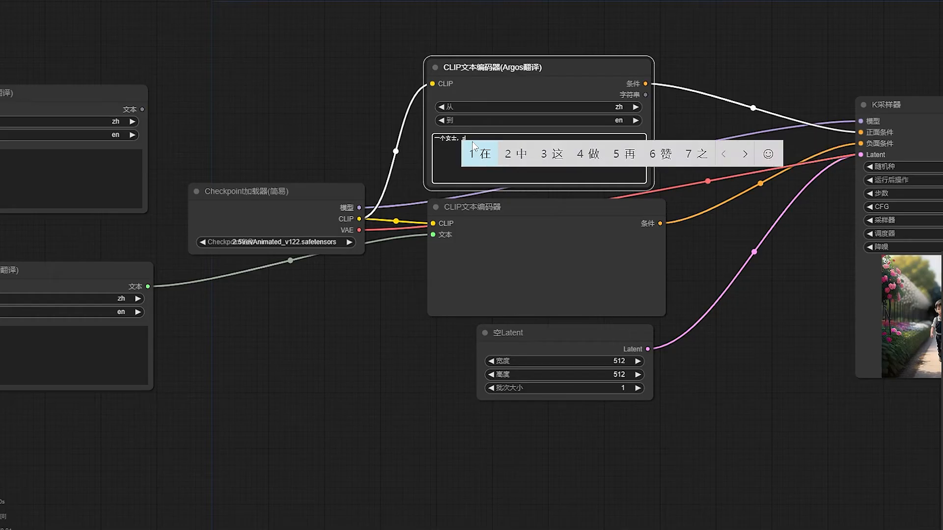
pyautogui.write('bian')
pyautogui.press('space')
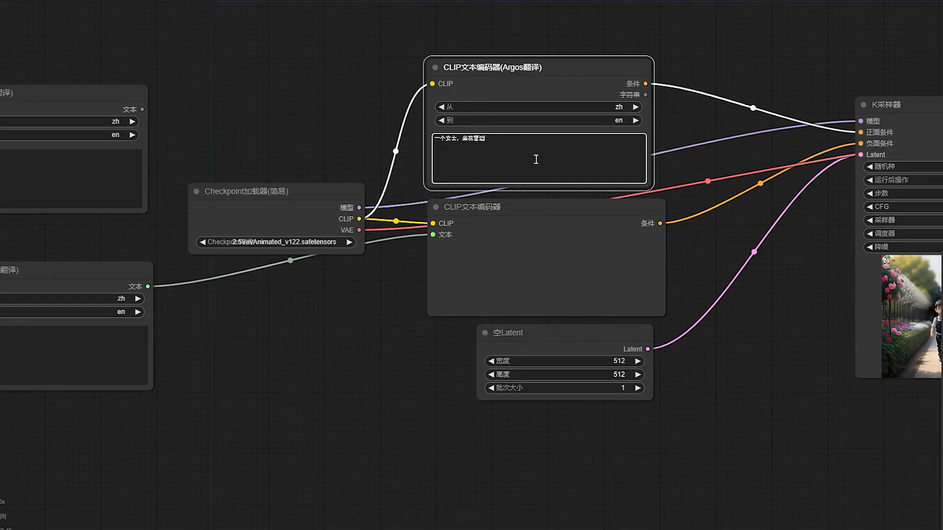
pyautogui.scroll(6, 643, 166)
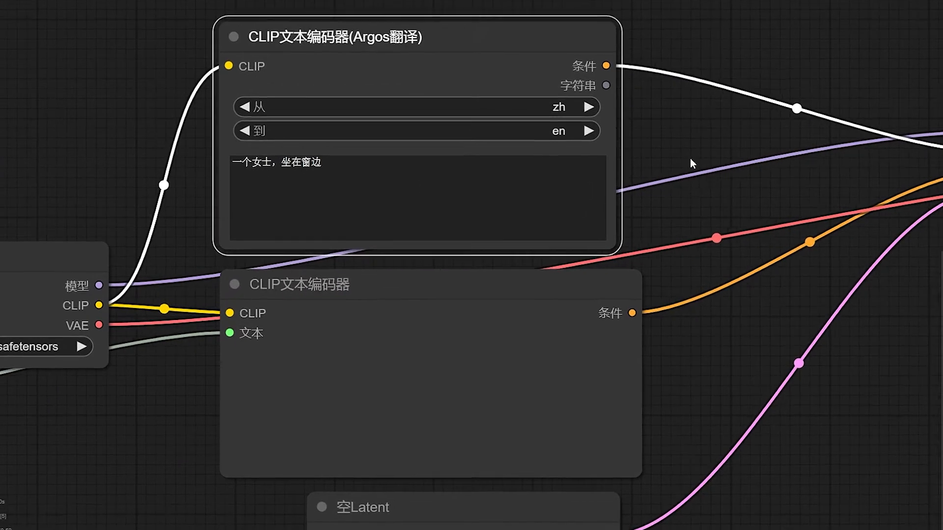
# Move the 预览文本 node up between the 空Latent and K采样器 nodes.
pyautogui.scroll(-8, 631, 194)
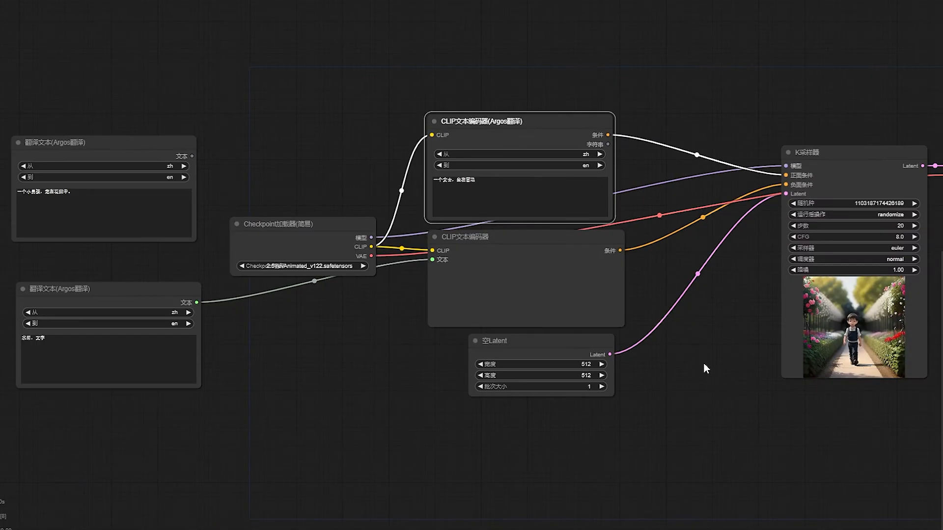
pyautogui.moveTo(720, 400); pyautogui.dragTo(532, 195)
pyautogui.moveTo(685, 386); pyautogui.dragTo(491, 116)
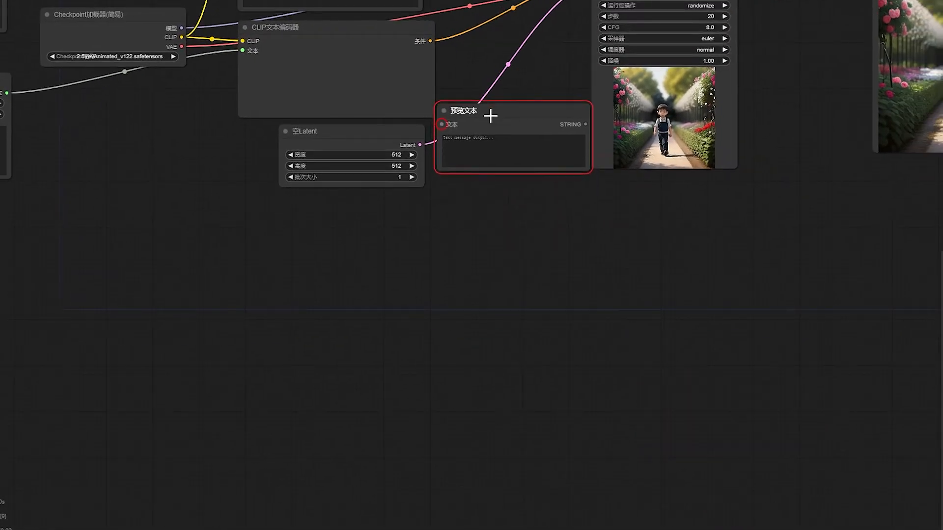
pyautogui.moveTo(508, 261); pyautogui.dragTo(521, 315)
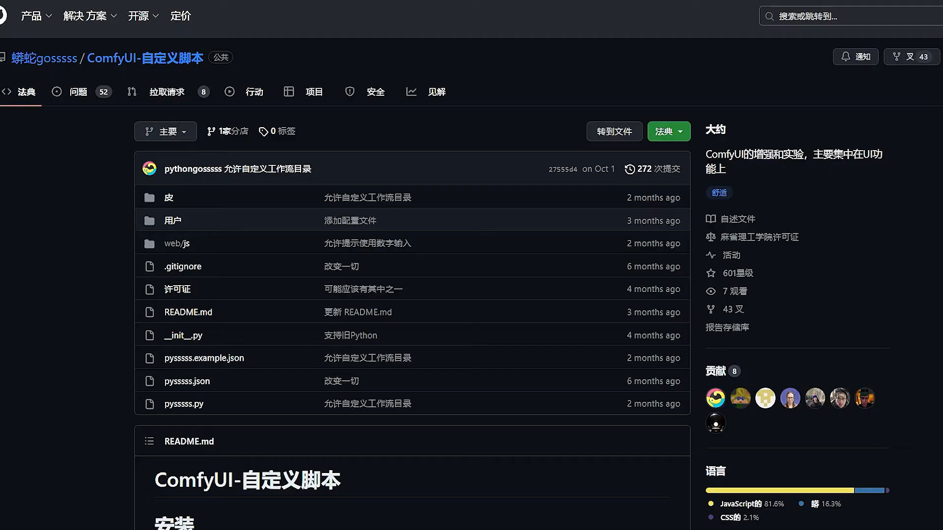
# Look through the ComfyUI-自定义脚本 repository page on GitHub.
pyautogui.scroll(-15, 377, 258)
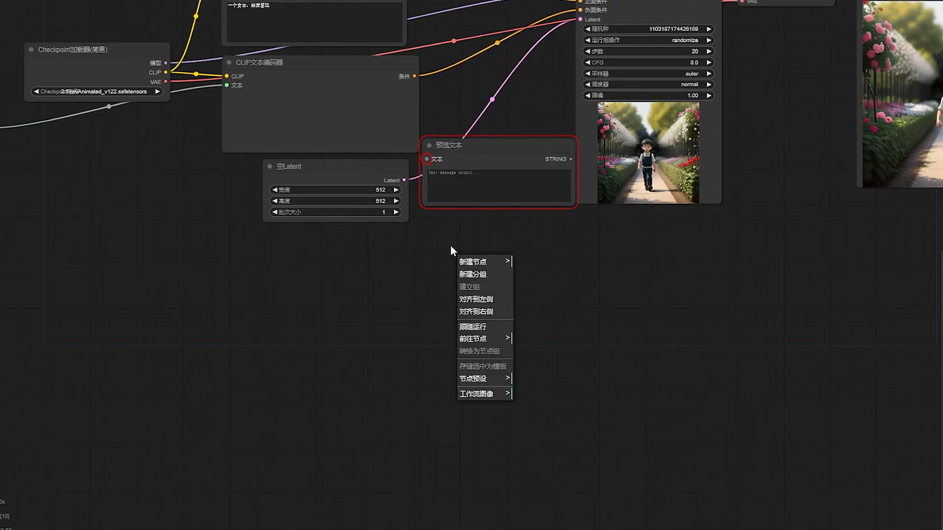
pyautogui.scroll(4, 449, 246)
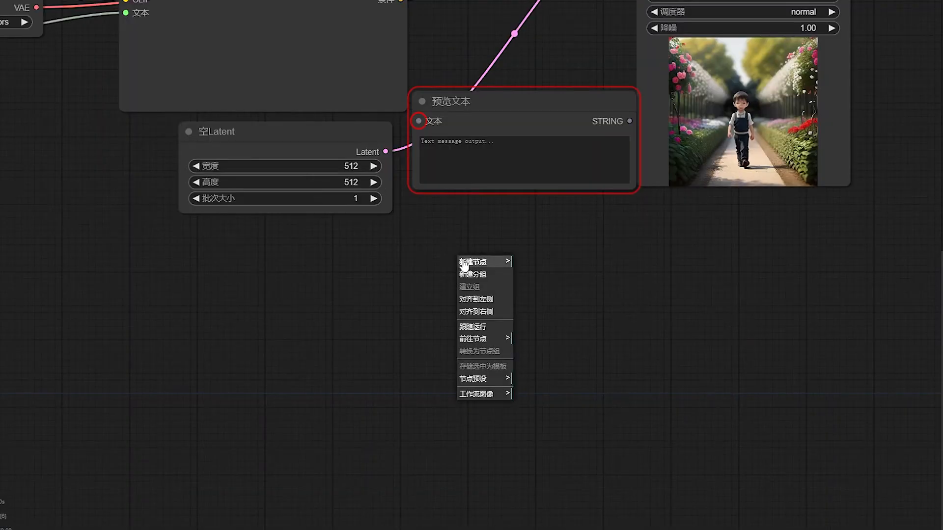
# Add a 展示文本 node below 预览文本 and connect the Argos encoder's 字符串 output to the 文本 inputs of both nodes.
pyautogui.click(467, 261)
pyautogui.click(531, 260)
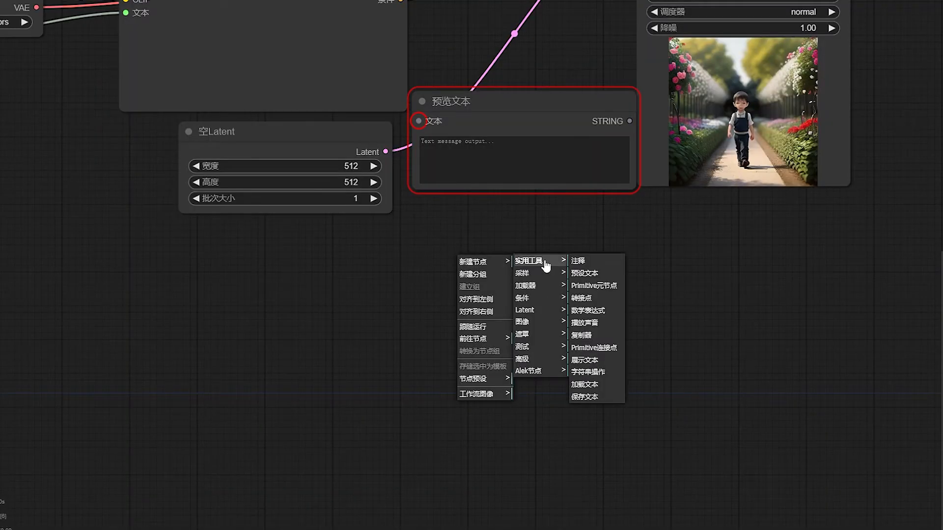
pyautogui.click(598, 361)
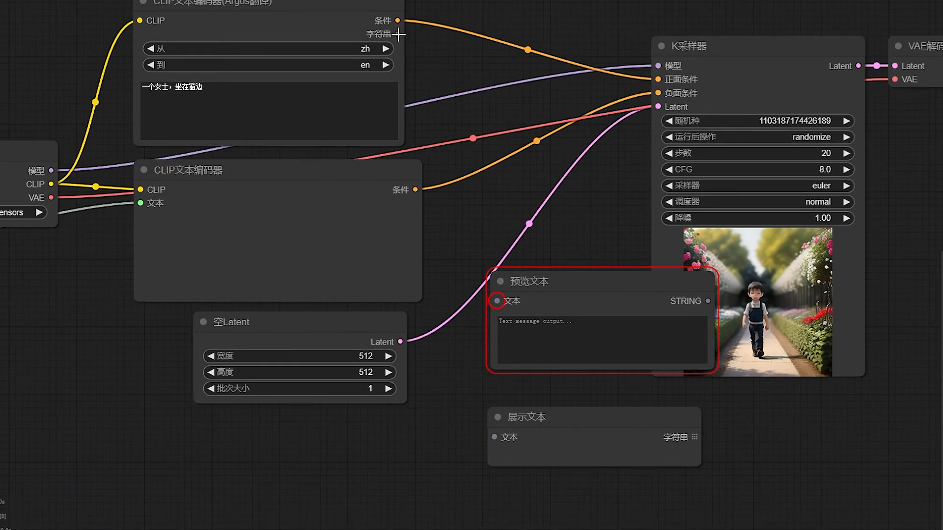
pyautogui.moveTo(399, 34); pyautogui.dragTo(497, 300)
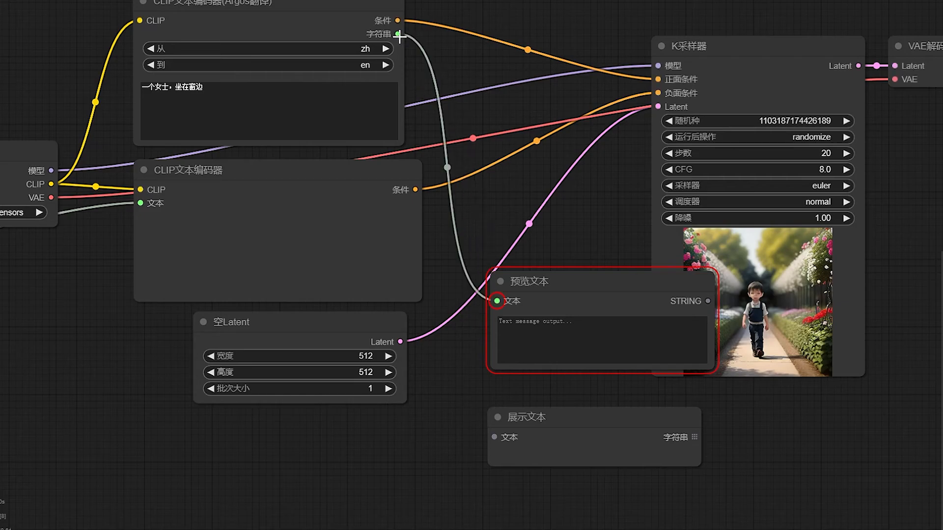
pyautogui.moveTo(399, 35); pyautogui.dragTo(494, 437)
# Move the 预览文本 and 展示文本 nodes down into the free space below the 空Latent and K采样器 nodes.
pyautogui.click(540, 415)
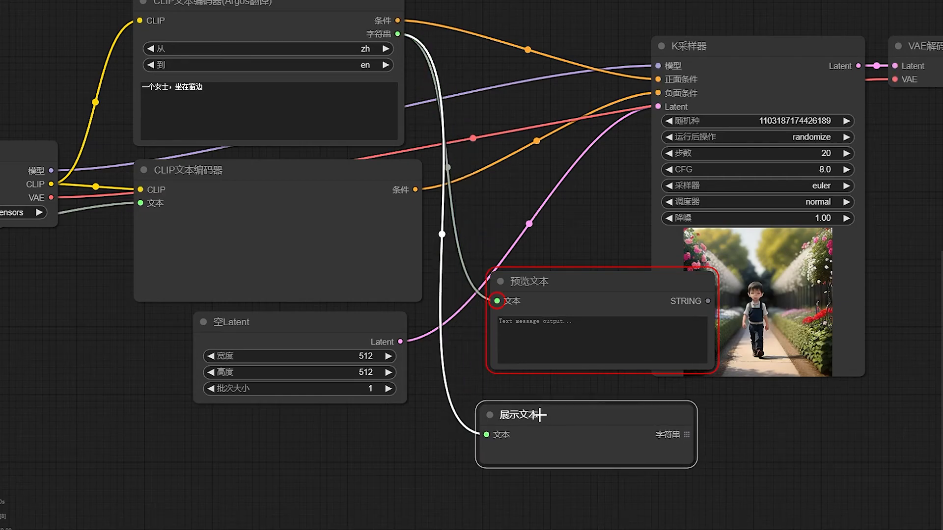
pyautogui.moveTo(539, 415); pyautogui.dragTo(549, 406)
pyautogui.moveTo(569, 288); pyautogui.dragTo(555, 287)
pyautogui.scroll(-2, 640, 374)
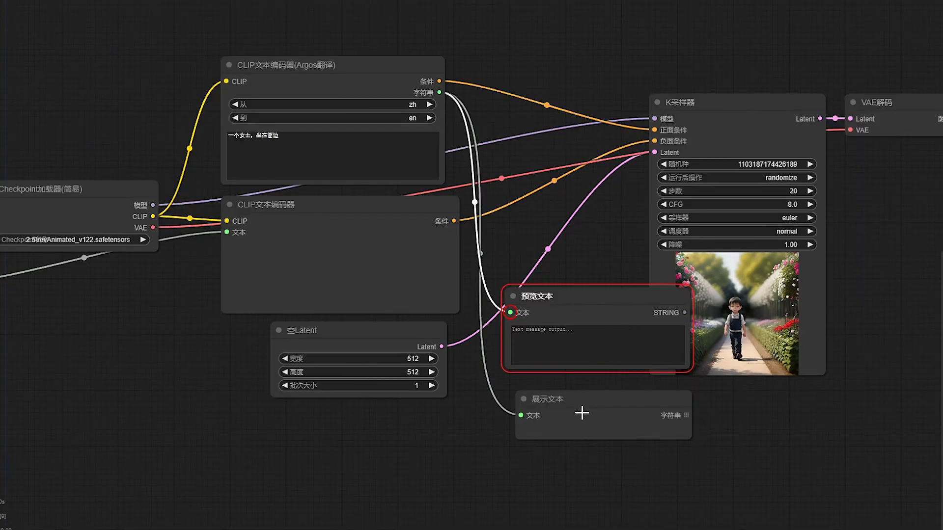
pyautogui.moveTo(582, 413); pyautogui.dragTo(551, 490)
pyautogui.moveTo(572, 301); pyautogui.dragTo(554, 399)
# Mute the K采样器 node and run the workflow to output only the translated prompt.
pyautogui.click(712, 105)
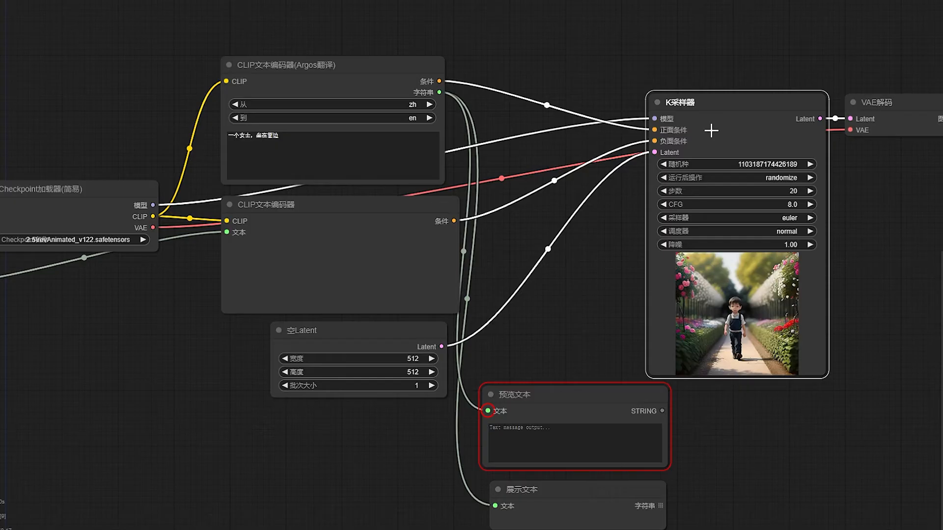
pyautogui.hotkey('ctrl', 'm')
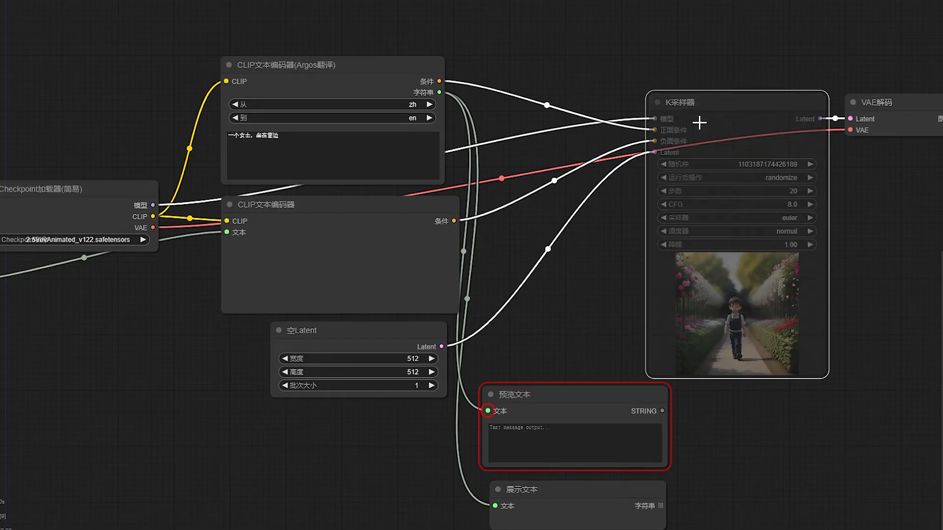
pyautogui.moveTo(545, 312); pyautogui.dragTo(645, 240)
pyautogui.scroll(-2, 659, 233)
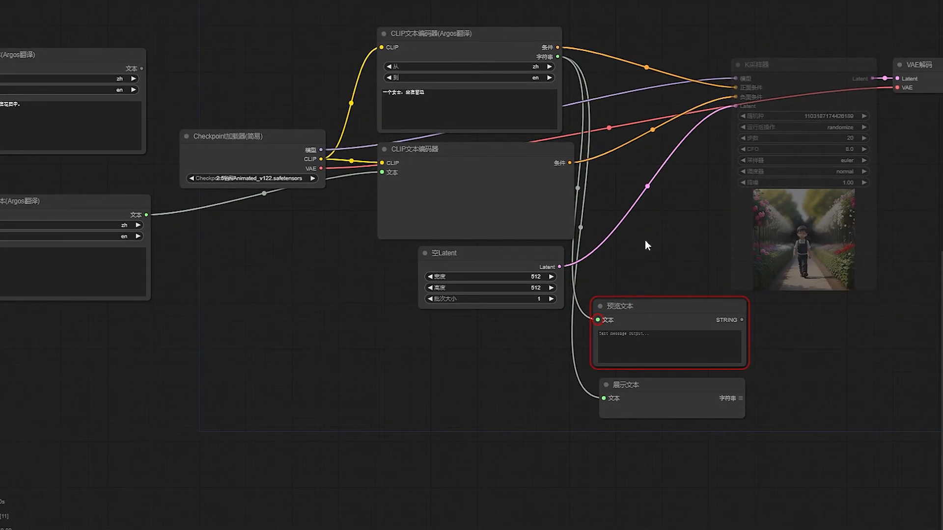
# Examine the translated prompt in the 预览文本 and 展示文本 nodes against the Chinese prompt in the Argos encoder.
pyautogui.scroll(2, 657, 280)
pyautogui.moveTo(659, 279); pyautogui.dragTo(554, 118)
pyautogui.tripleClick(546, 219)
pyautogui.moveTo(546, 219)
pyautogui.mouseDown()
pyautogui.moveTo(412, 217)
pyautogui.moveTo(555, 221)
pyautogui.mouseUp()
pyautogui.moveTo(549, 391); pyautogui.dragTo(438, 390)
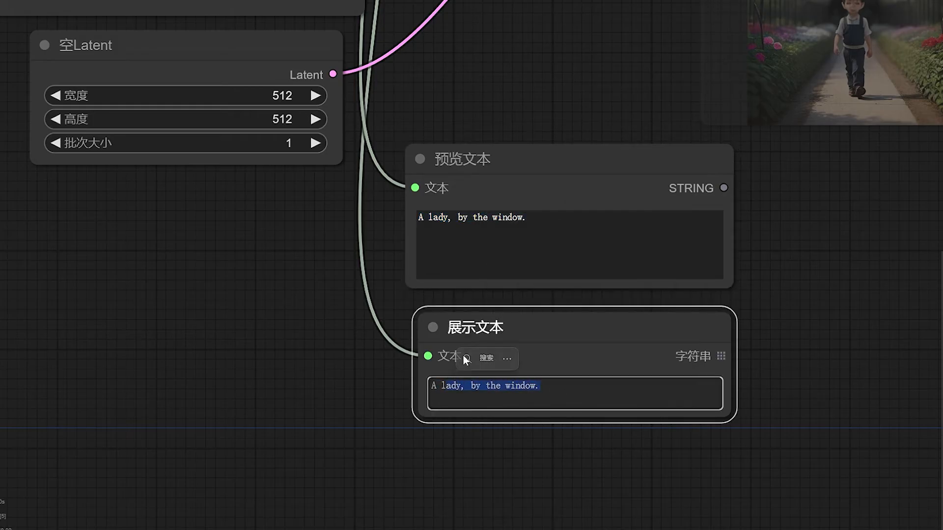
pyautogui.scroll(-4, 501, 147)
pyautogui.moveTo(529, 94); pyautogui.dragTo(523, 378)
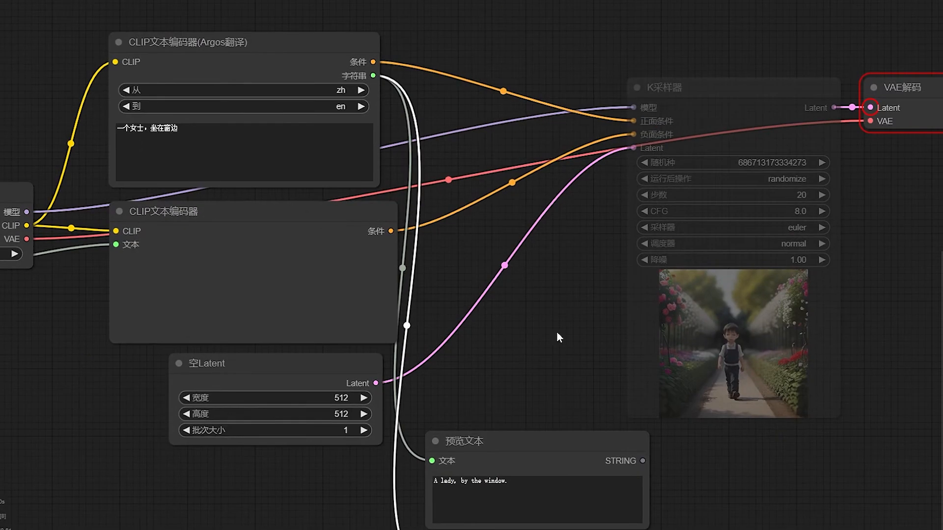
pyautogui.moveTo(557, 333); pyautogui.dragTo(567, 188)
pyautogui.scroll(-3, 551, 226)
# Shift the 预览文本 node, the upper 翻译文本(Argos翻译) node and the checkpoint loader slightly to tidy the layout.
pyautogui.moveTo(526, 278); pyautogui.dragTo(535, 172)
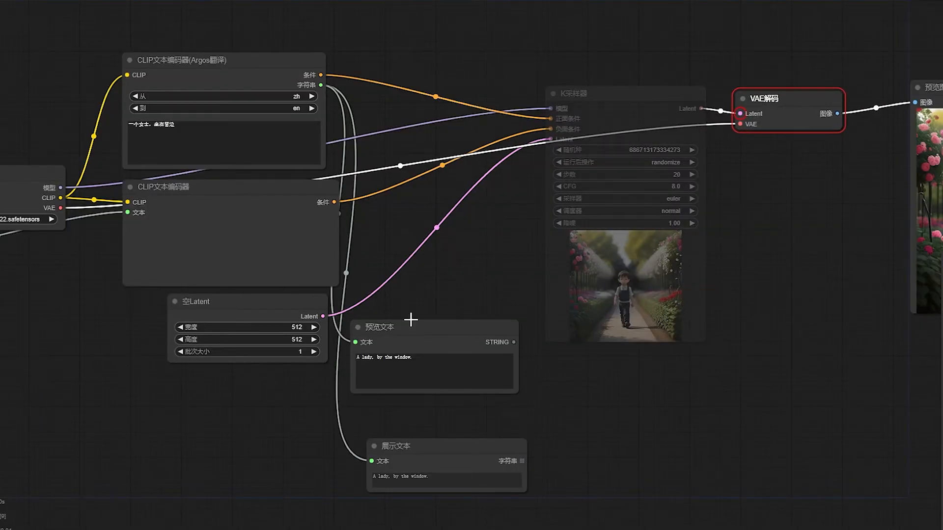
pyautogui.scroll(-3, 425, 303)
pyautogui.moveTo(15, 361); pyautogui.dragTo(462, 321)
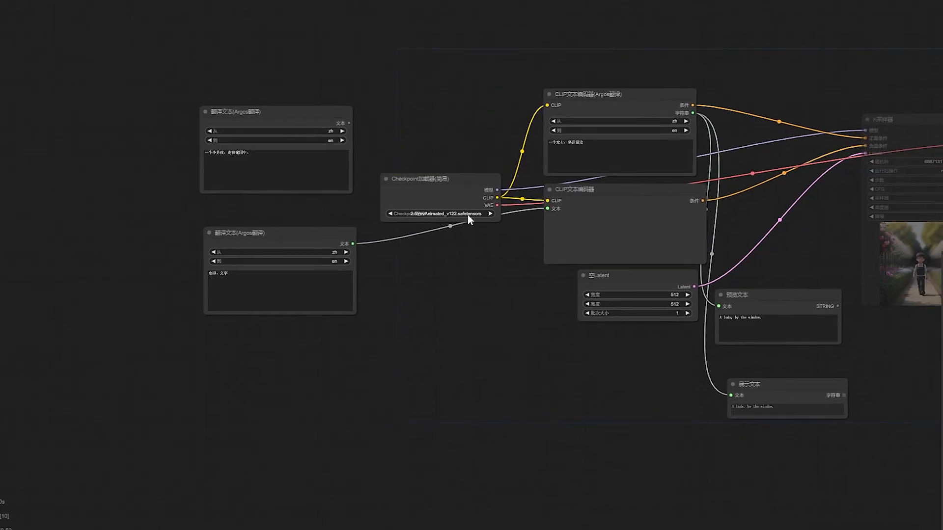
pyautogui.moveTo(311, 120); pyautogui.dragTo(321, 112)
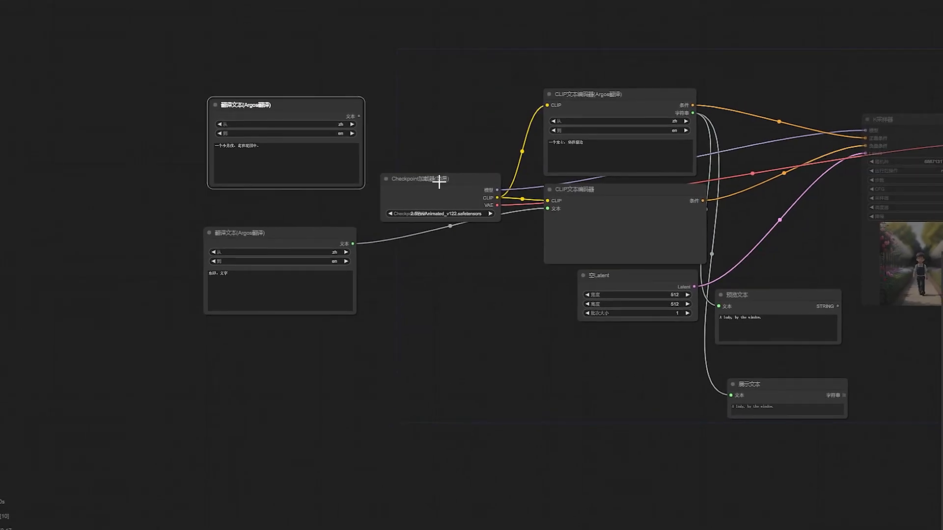
pyautogui.moveTo(439, 182); pyautogui.dragTo(457, 177)
pyautogui.moveTo(298, 113); pyautogui.dragTo(282, 117)
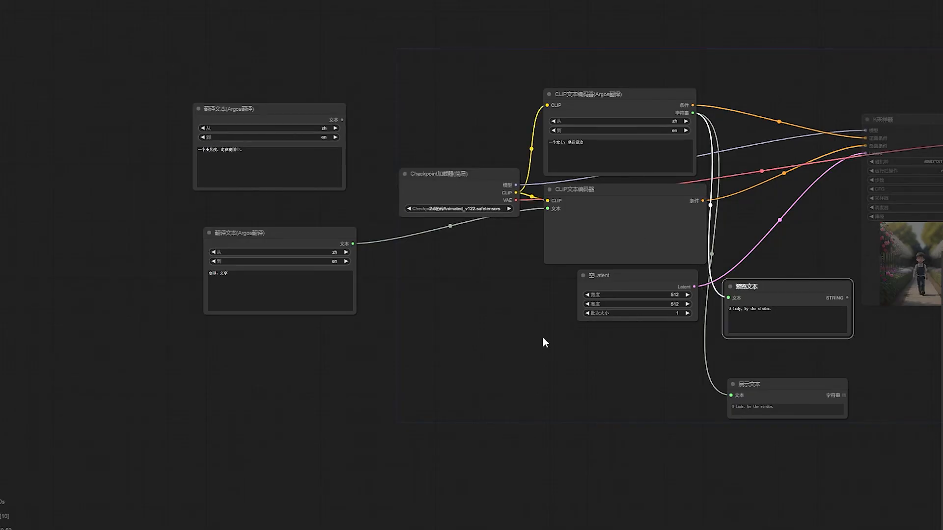
# Add a 字符串操作 node from the 实用工具 category below the checkpoint loader.
pyautogui.rightClick(430, 284)
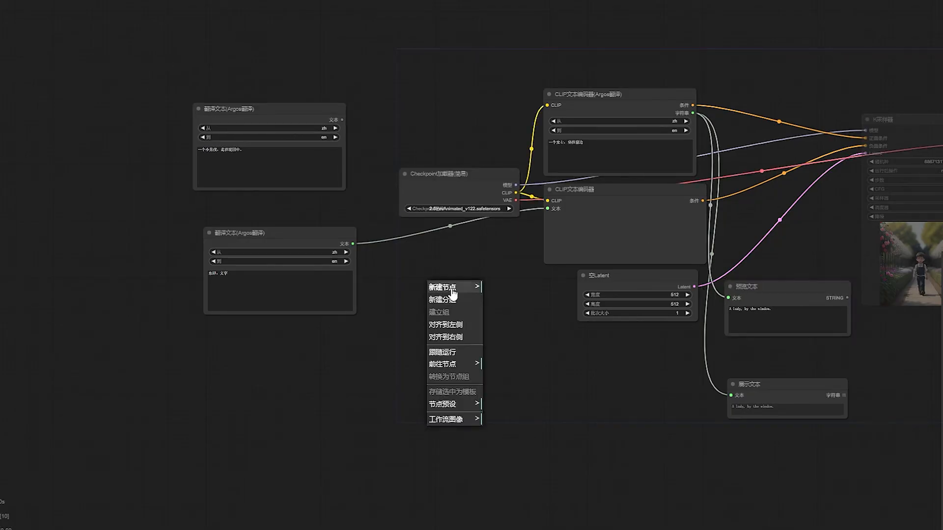
pyautogui.click(451, 289)
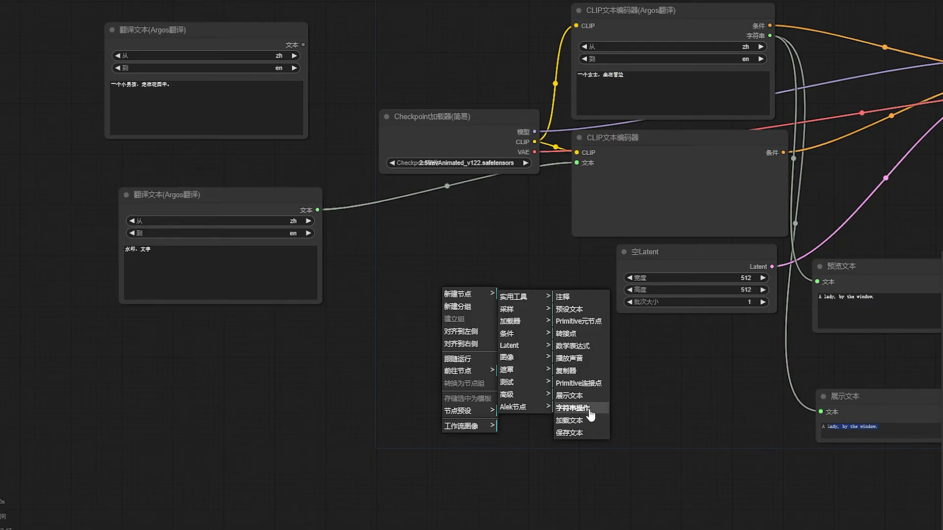
pyautogui.click(586, 412)
pyautogui.moveTo(508, 295); pyautogui.dragTo(415, 270)
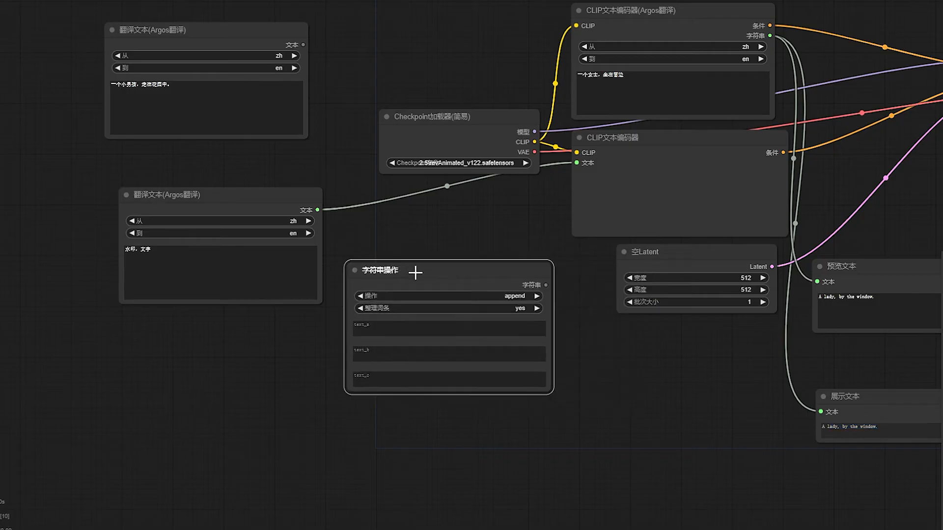
# Go over the three text fields of the 字符串操作 node and try its 操作 option replace before restoring append.
pyautogui.scroll(4, 574, 349)
pyautogui.click(313, 325)
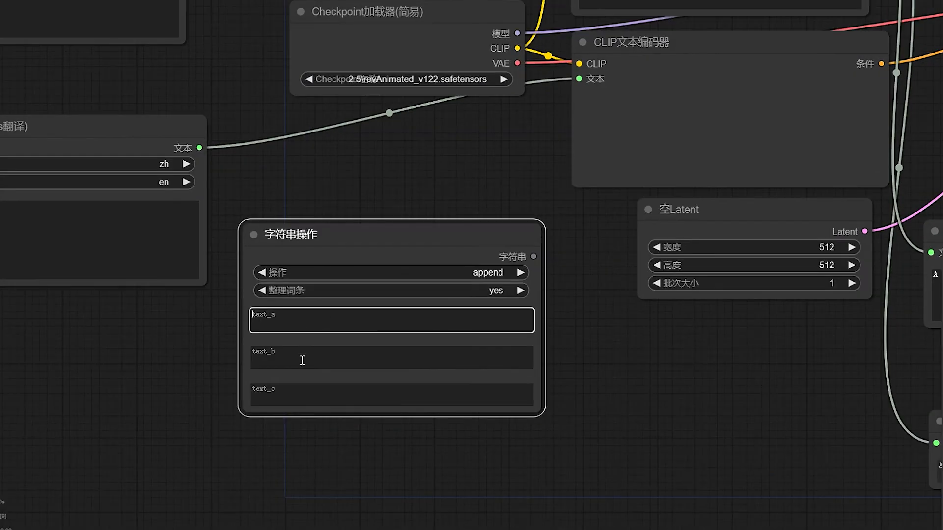
pyautogui.click(300, 358)
pyautogui.click(299, 388)
pyautogui.moveTo(376, 235); pyautogui.dragTo(397, 237)
pyautogui.click(378, 325)
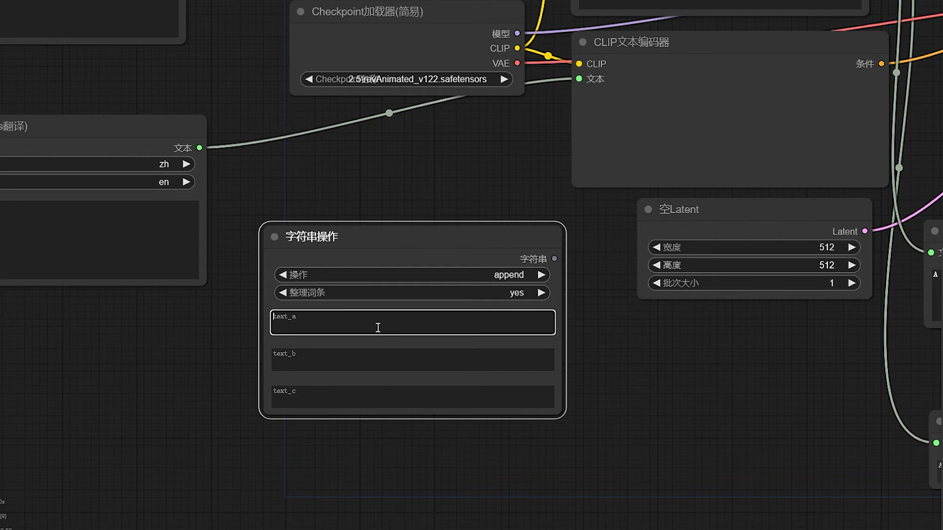
pyautogui.click(513, 275)
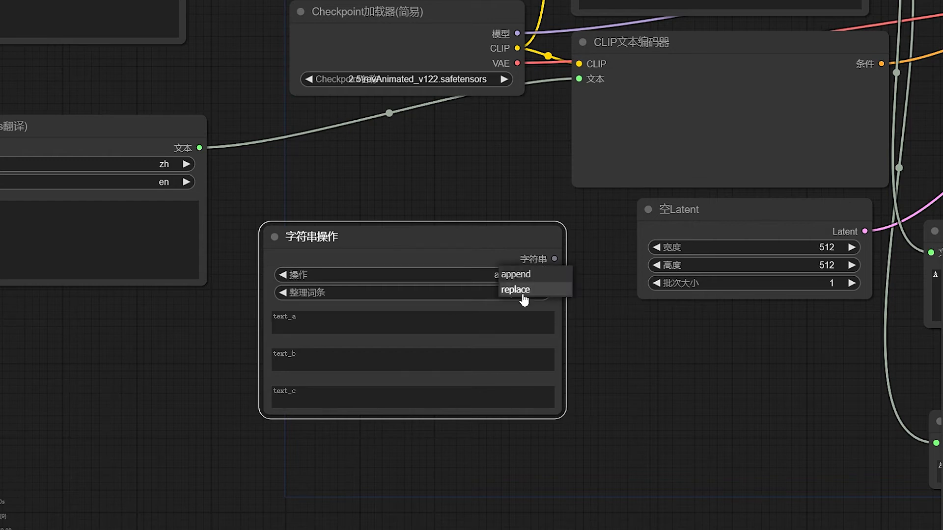
pyautogui.click(522, 291)
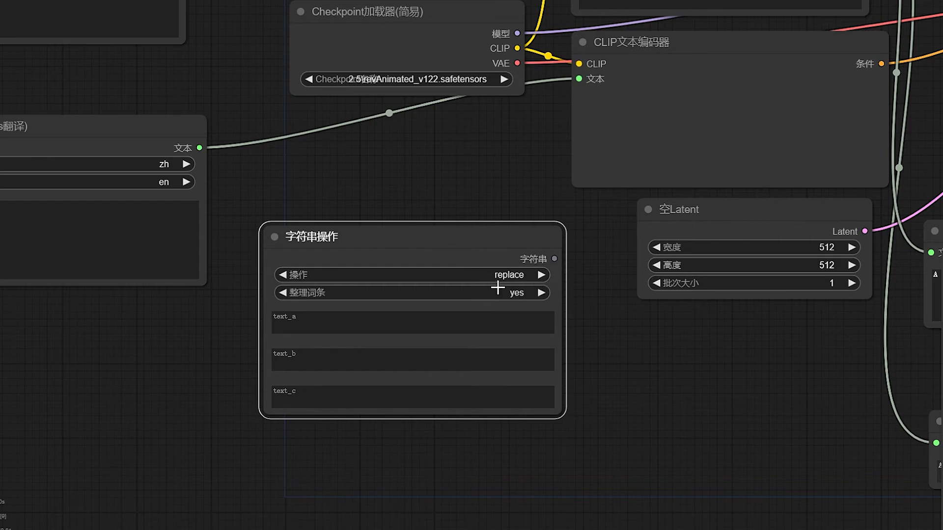
pyautogui.click(511, 275)
pyautogui.click(520, 275)
# Fill the 字符串操作 node's text_a with 111, text_b with 222 and text_c with 333.
pyautogui.click(322, 327)
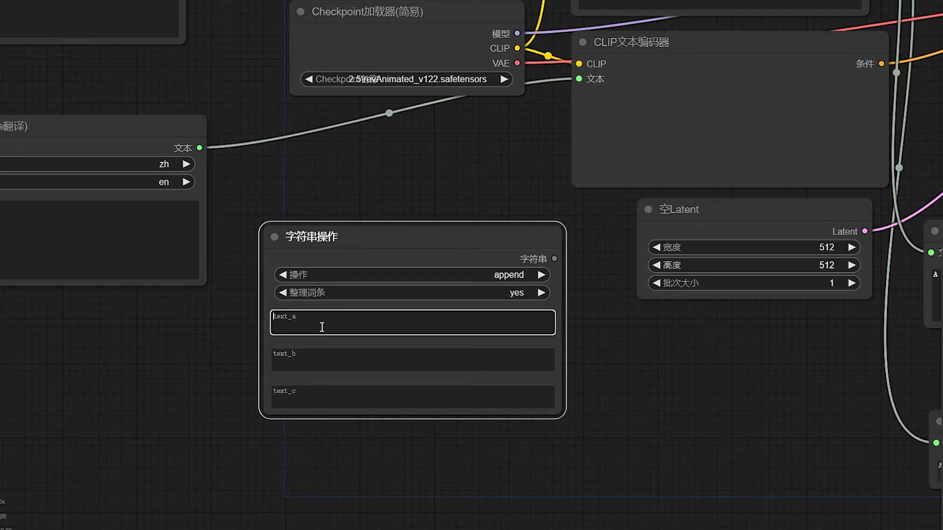
pyautogui.write('111')
pyautogui.click(312, 368)
pyautogui.write('222')
pyautogui.click(304, 398)
pyautogui.write('333')
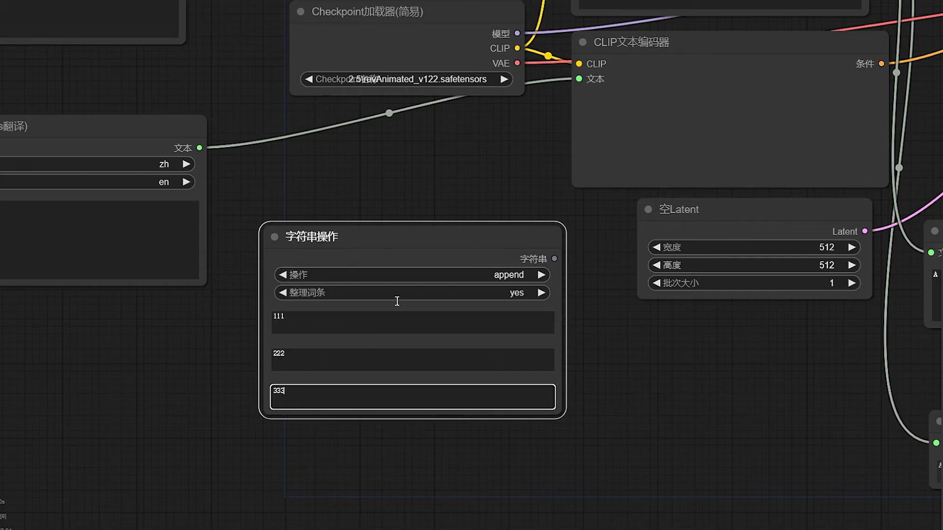
# Place a copy of the 展示文本 node beside the 字符串操作 node and connect the 字符串 output to its 文本 input.
pyautogui.moveTo(407, 240); pyautogui.dragTo(336, 244)
pyautogui.scroll(-3, 614, 377)
pyautogui.moveTo(757, 395); pyautogui.dragTo(579, 391)
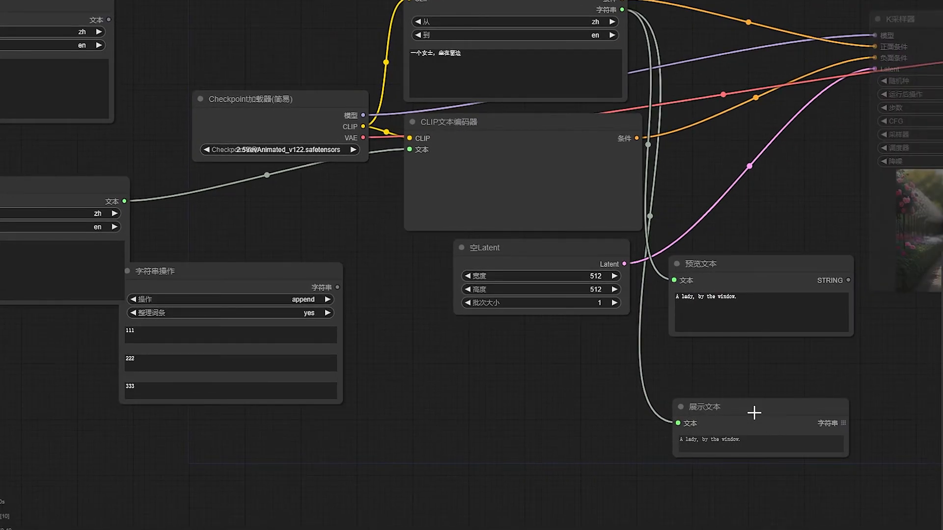
pyautogui.moveTo(752, 415); pyautogui.dragTo(488, 362)
pyautogui.moveTo(338, 288); pyautogui.dragTo(421, 374)
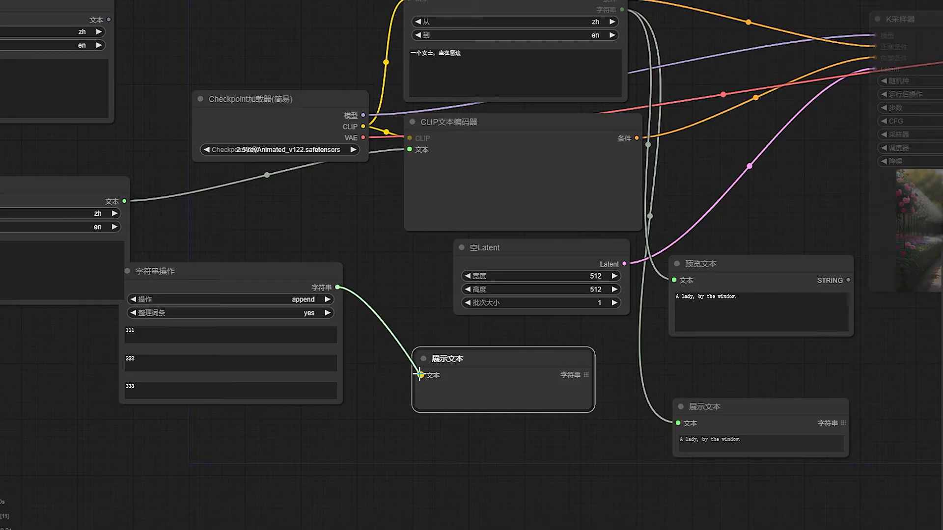
pyautogui.moveTo(420, 373); pyautogui.dragTo(421, 374)
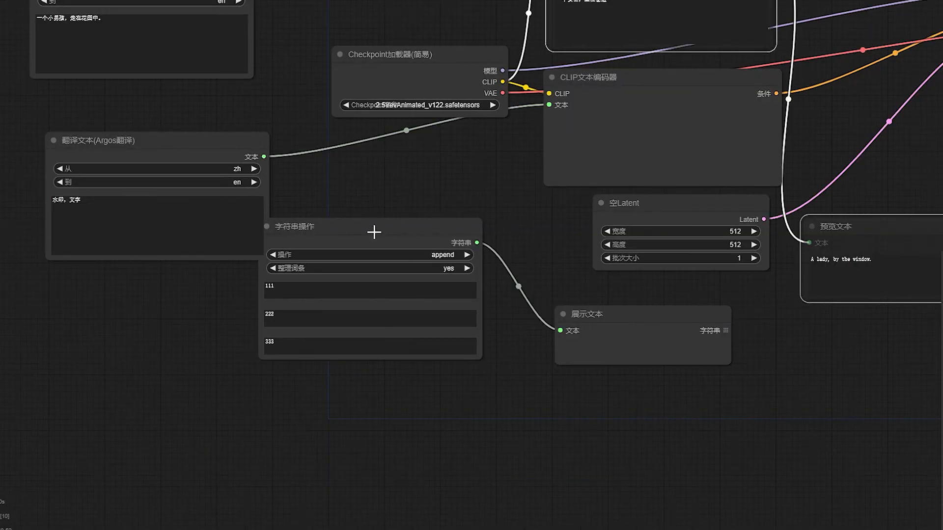
# Run the workflow to output the appended text, positioning the 字符串操作 node clear of 翻译文本 with 展示文本 close beside it.
pyautogui.moveTo(375, 231); pyautogui.dragTo(398, 283)
pyautogui.rightClick(518, 249)
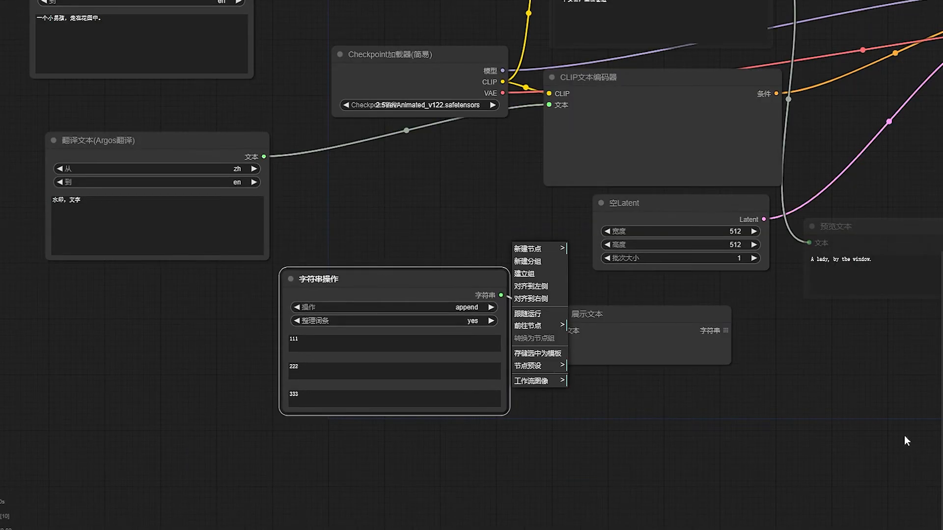
pyautogui.click(489, 250)
pyautogui.scroll(5, 605, 344)
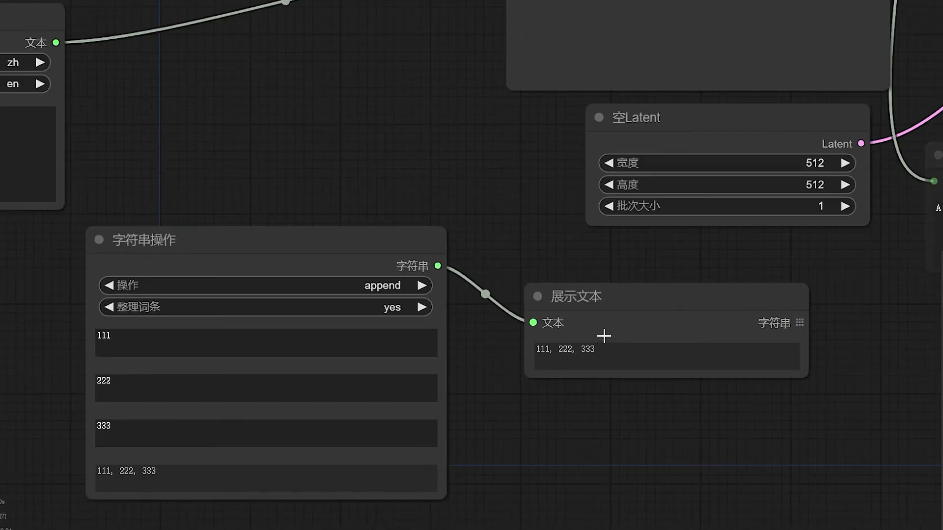
pyautogui.moveTo(595, 303); pyautogui.dragTo(543, 264)
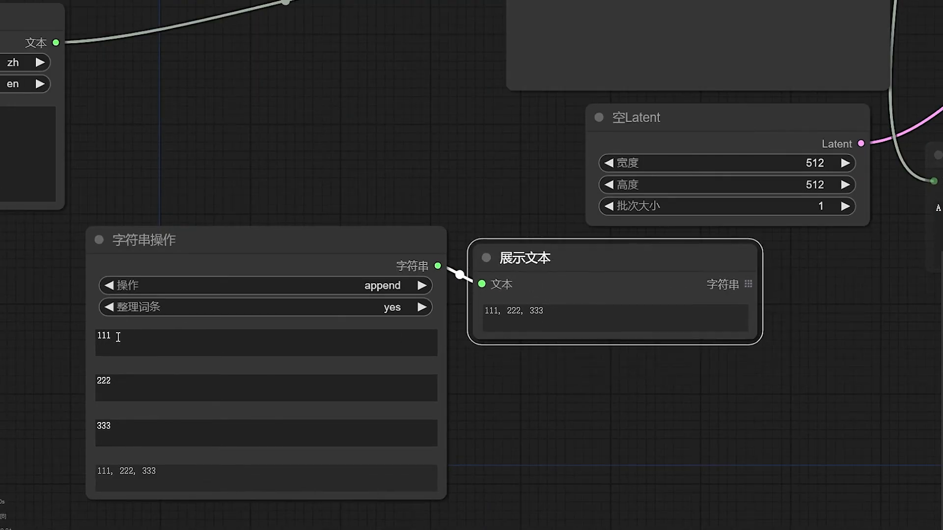
# Set the 字符串操作 node's 操作 to replace and run the workflow again.
pyautogui.moveTo(117, 337); pyautogui.dragTo(86, 337)
pyautogui.moveTo(141, 438); pyautogui.dragTo(98, 407)
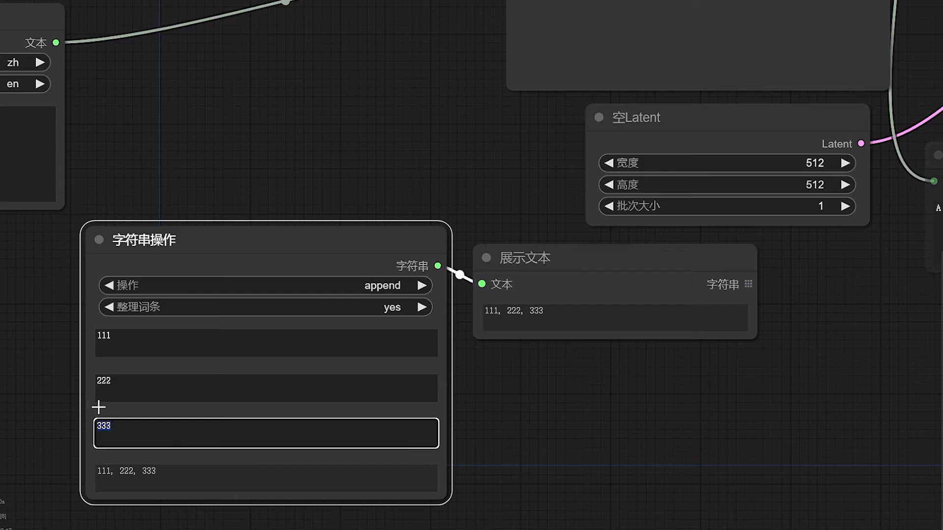
pyautogui.click(137, 395)
pyautogui.click(421, 286)
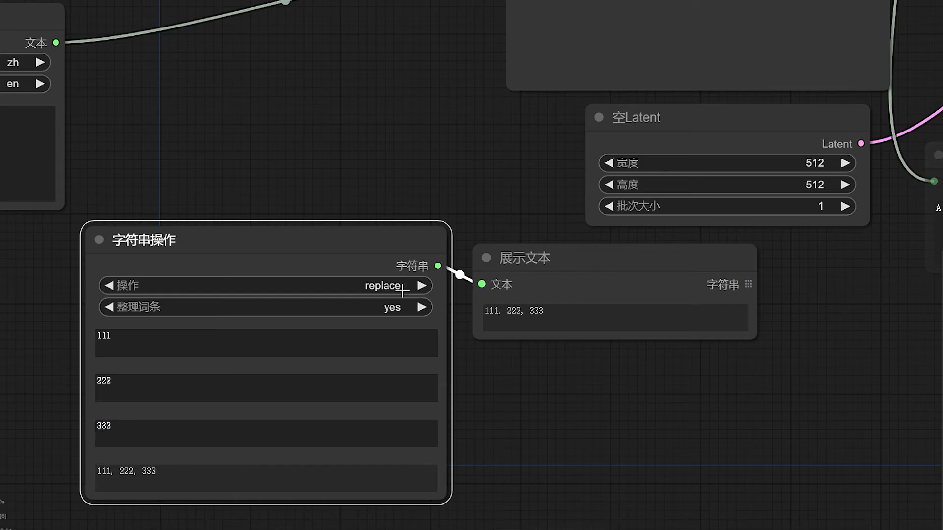
pyautogui.click(191, 347)
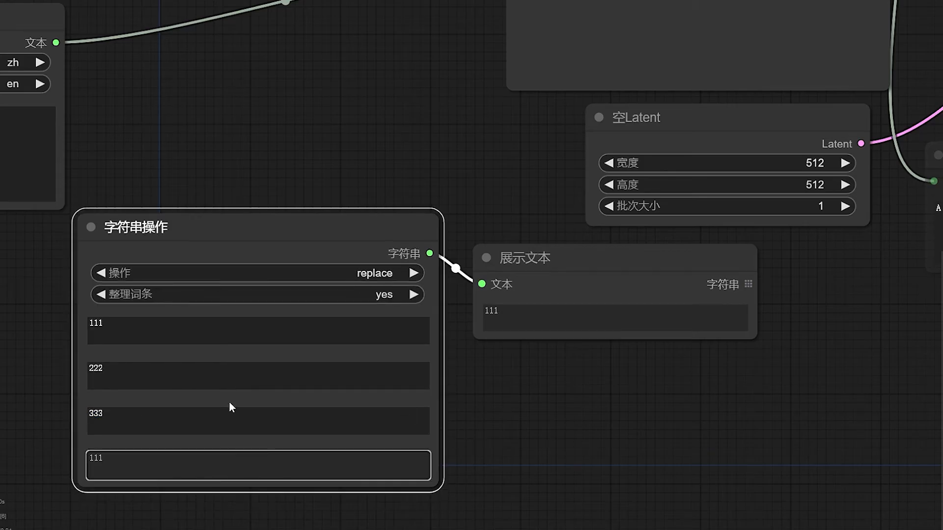
# Review the three text fields of the 字符串操作 node against its replace output and line the node up with 展示文本.
pyautogui.doubleClick(96, 325)
pyautogui.doubleClick(103, 376)
pyautogui.doubleClick(105, 416)
pyautogui.click(123, 376)
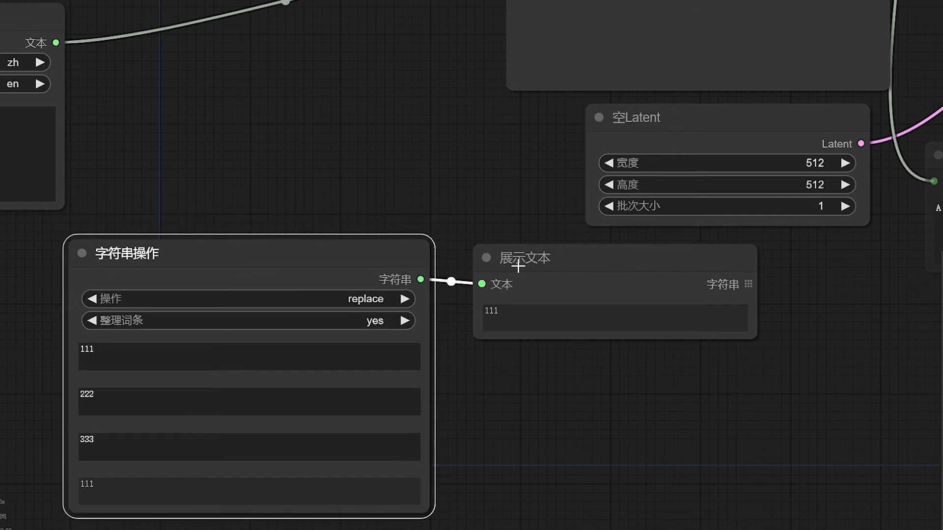
pyautogui.click(516, 267)
pyautogui.click(350, 273)
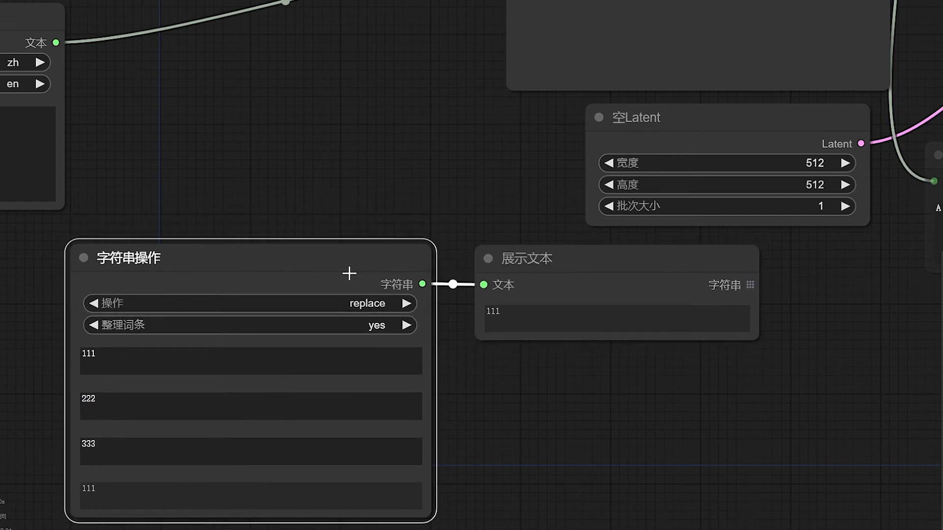
pyautogui.scroll(-5, 349, 273)
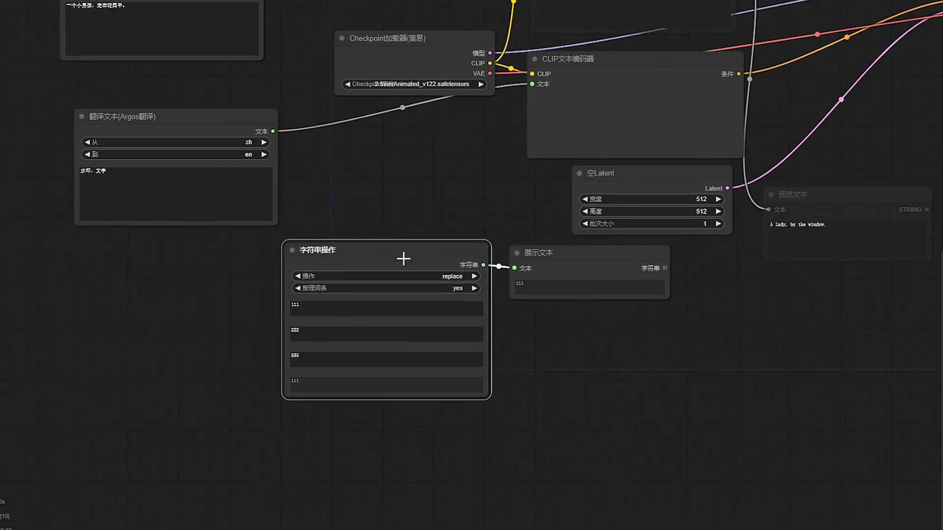
# Move the 翻译文本 node holding the 小男孩 text below the 水印 one and stack two copies of it underneath.
pyautogui.moveTo(404, 259); pyautogui.dragTo(404, 265)
pyautogui.moveTo(463, 194); pyautogui.dragTo(590, 244)
pyautogui.moveTo(315, 167); pyautogui.dragTo(295, 167)
pyautogui.moveTo(275, 7); pyautogui.dragTo(218, 306)
pyautogui.moveTo(352, 373); pyautogui.dragTo(445, 166)
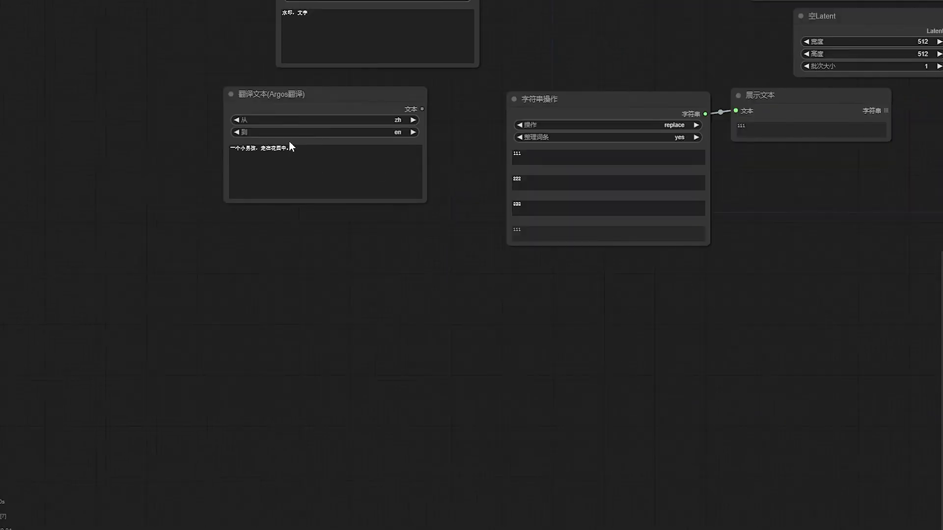
pyautogui.moveTo(296, 100)
pyautogui.mouseDown()
pyautogui.moveTo(285, 225)
pyautogui.moveTo(302, 292)
pyautogui.moveTo(307, 386)
pyautogui.mouseUp()
pyautogui.moveTo(297, 222); pyautogui.dragTo(293, 224)
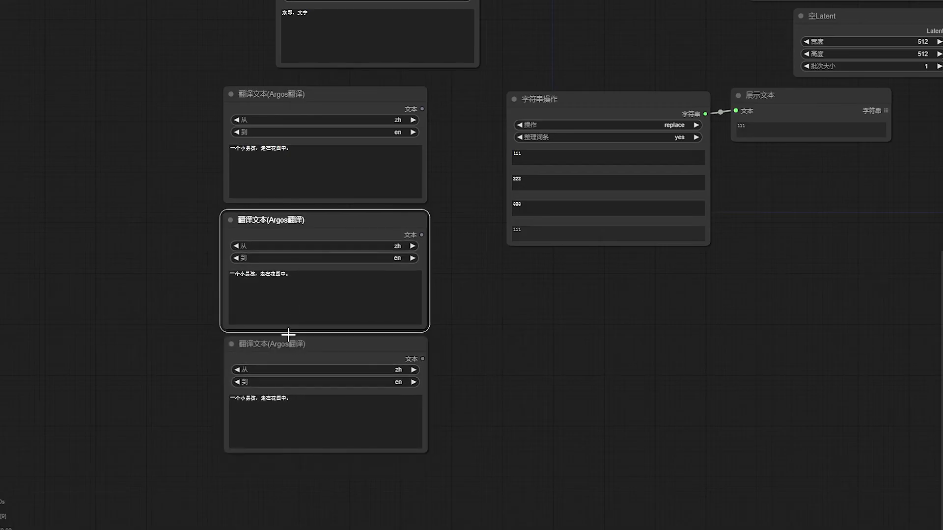
pyautogui.click(301, 343)
# Clear the three text fields of the 字符串操作 node.
pyautogui.scroll(3, 481, 306)
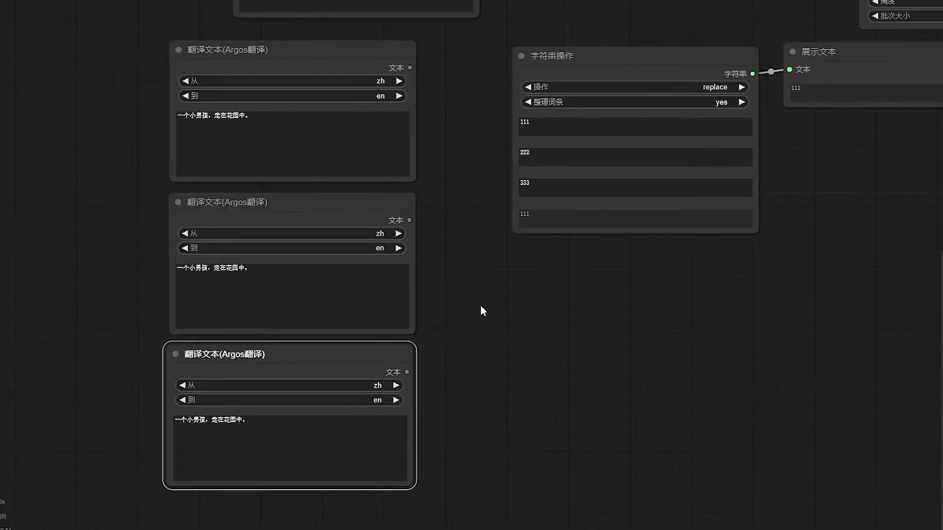
pyautogui.scroll(3, 439, 182)
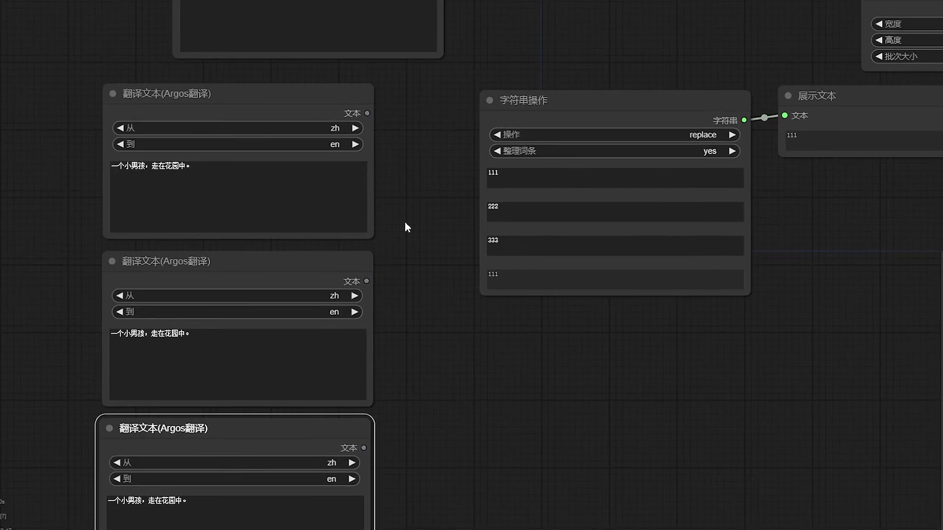
pyautogui.click(512, 181)
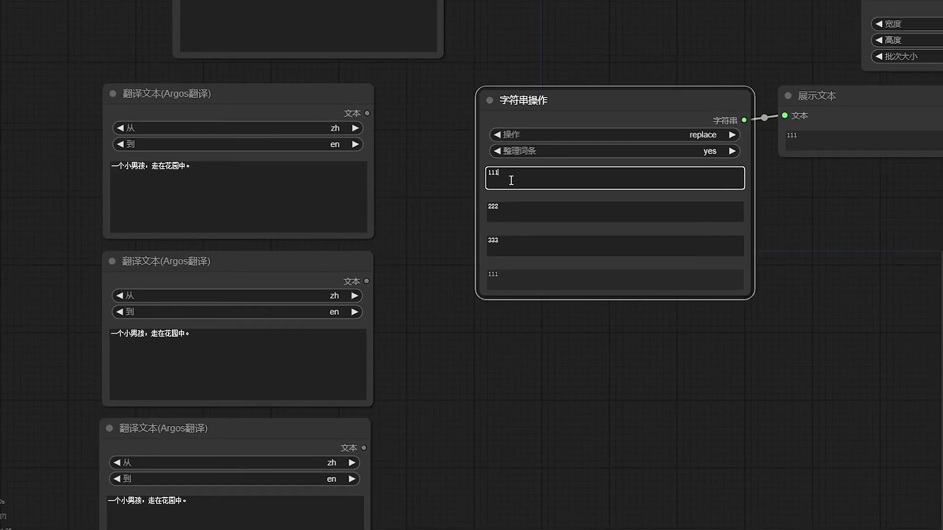
pyautogui.press('BackSpace')
pyautogui.press('BackSpace')
pyautogui.press('BackSpace')
pyautogui.click(516, 212)
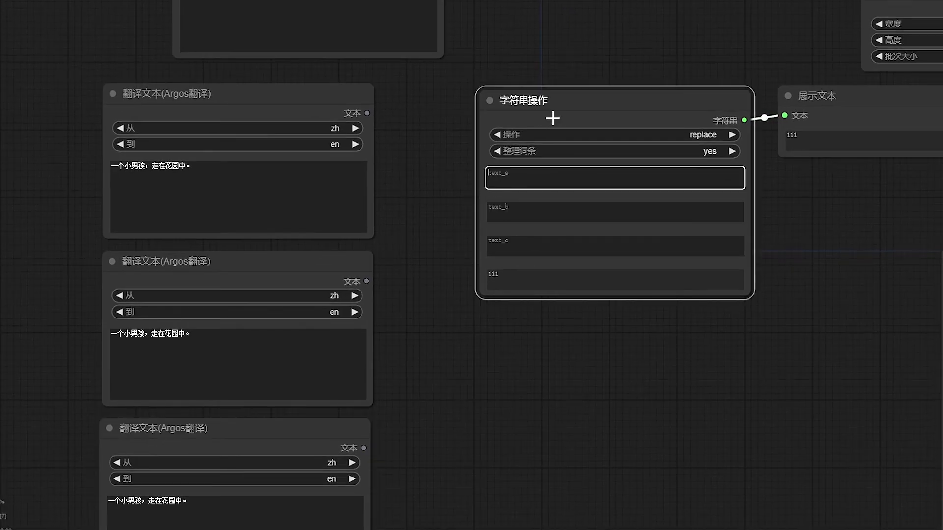
# Convert 文本_A, 文本_B and 文本_C of the 字符串操作 node to inputs.
pyautogui.rightClick(552, 118)
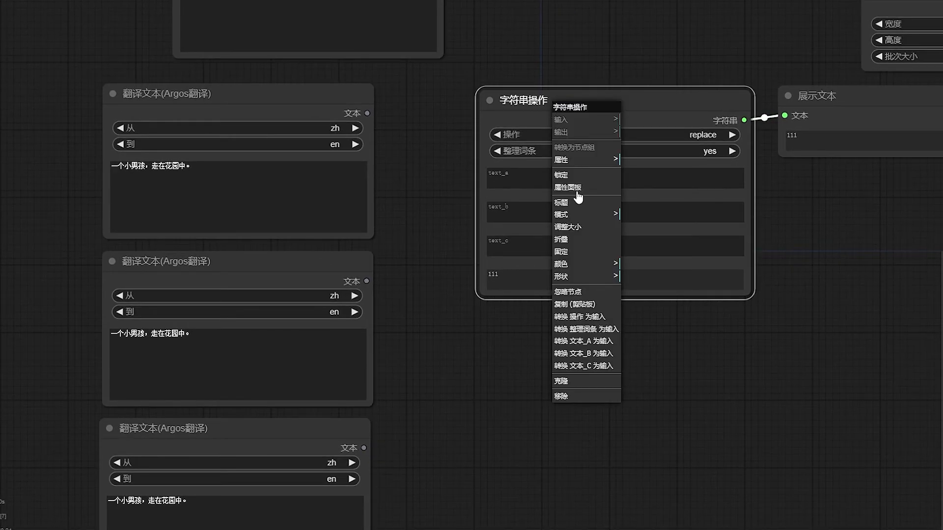
pyautogui.click(597, 342)
pyautogui.rightClick(575, 112)
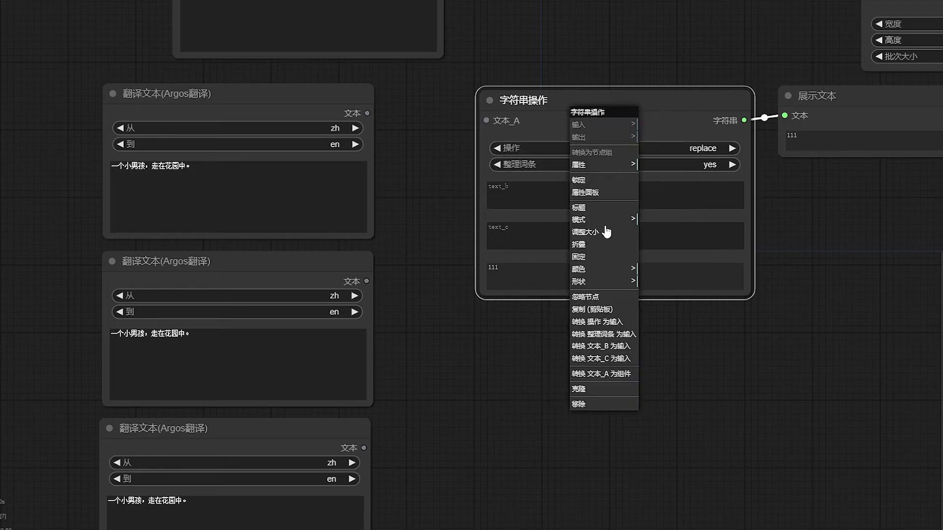
pyautogui.click(609, 346)
pyautogui.rightClick(585, 129)
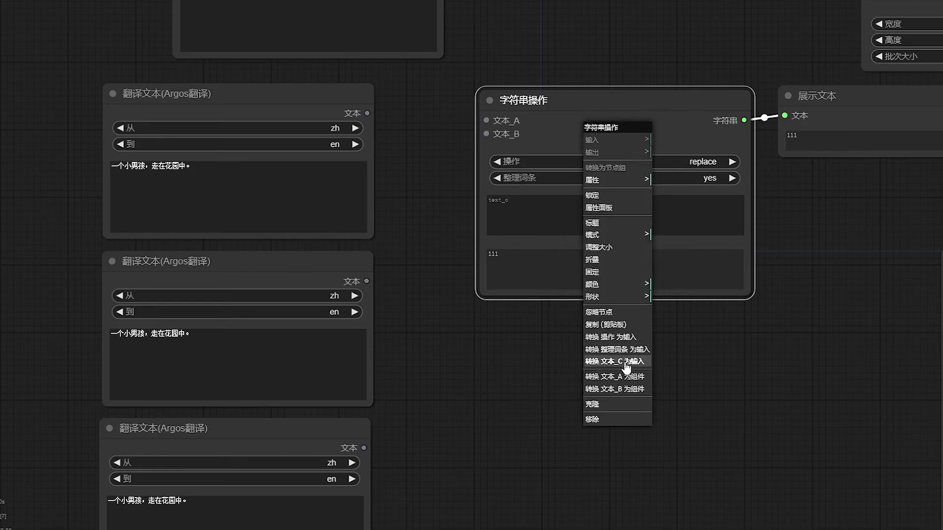
pyautogui.click(614, 362)
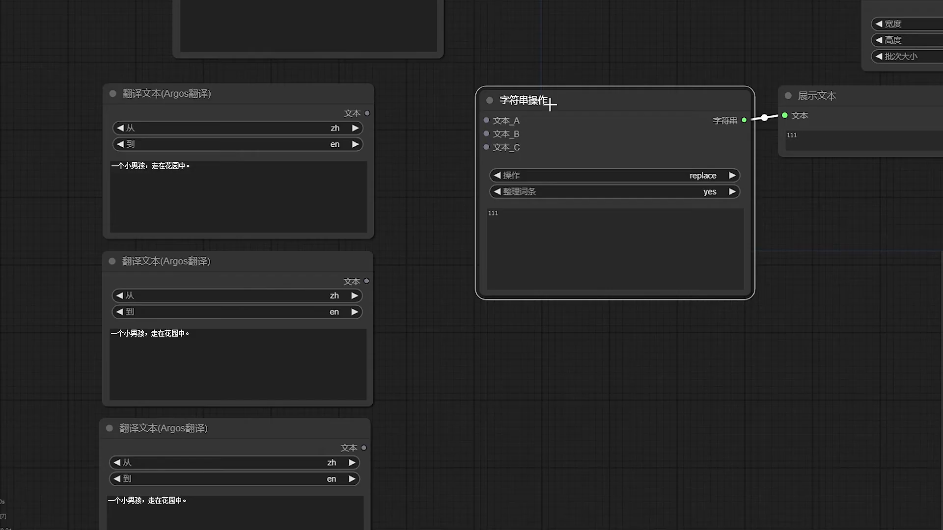
# Connect the 文本 outputs of the three stacked 翻译文本 nodes to 文本_A, 文本_B and 文本_C in order.
pyautogui.moveTo(308, 94); pyautogui.dragTo(306, 92)
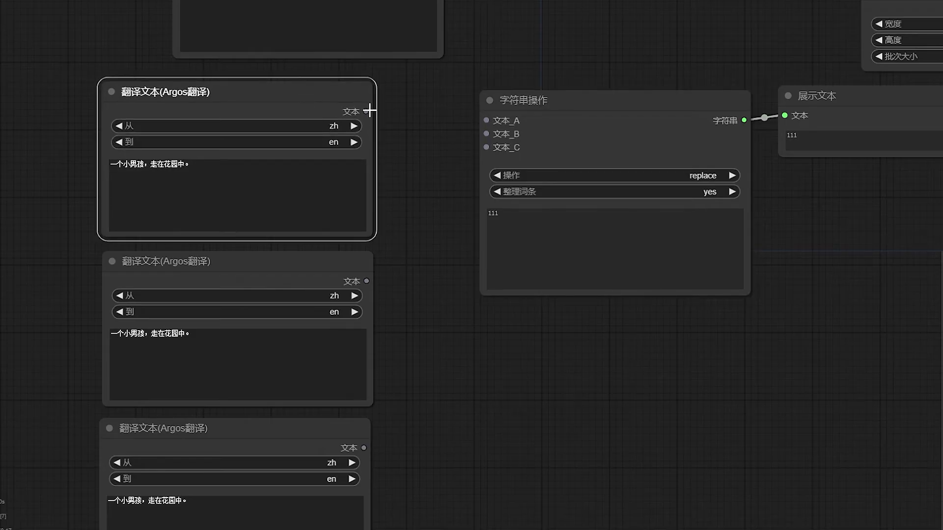
pyautogui.moveTo(369, 111); pyautogui.dragTo(485, 120)
pyautogui.moveTo(367, 281); pyautogui.dragTo(482, 135)
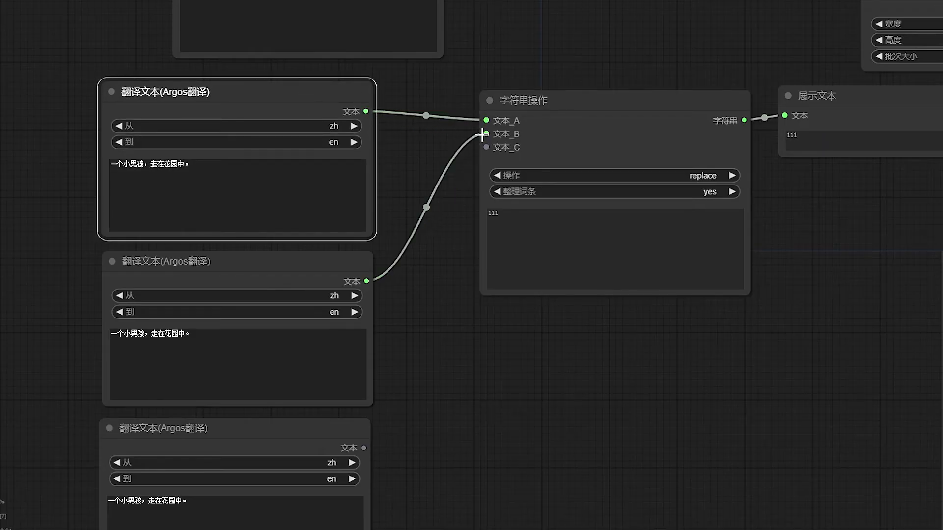
pyautogui.moveTo(363, 448); pyautogui.dragTo(486, 149)
# Set the 字符串操作 node's 操作 to append.
pyautogui.click(655, 172)
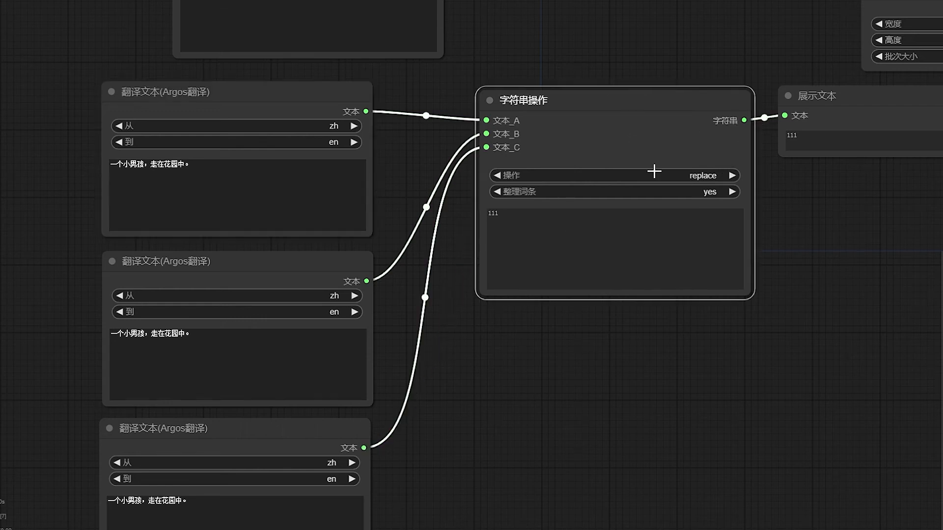
pyautogui.click(714, 179)
pyautogui.click(717, 183)
# Replace the first stacked translation node's text with 一个开心的小男孩 and shorten the second node's text to 走在花园中.
pyautogui.moveTo(208, 166); pyautogui.dragTo(159, 164)
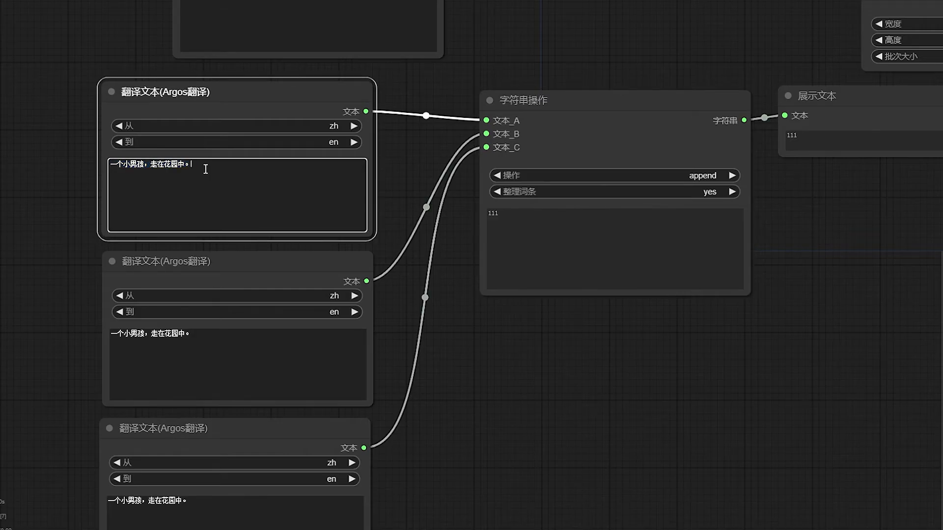
pyautogui.write('一个开心的小男孩')
pyautogui.click(148, 334)
pyautogui.press('BackSpace')
pyautogui.press('BackSpace')
pyautogui.press('BackSpace')
pyautogui.press('BackSpace')
pyautogui.press('BackSpace')
pyautogui.press('BackSpace')
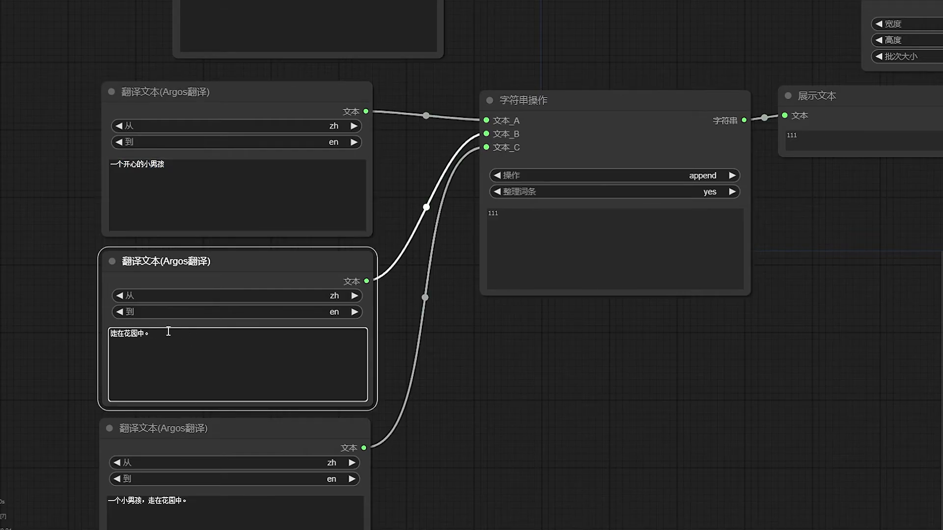
pyautogui.click(169, 332)
pyautogui.press('BackSpace')
# Replace the third stacked translation node's text with 黄昏的夜晚.
pyautogui.scroll(-3, 445, 454)
pyautogui.moveTo(445, 454); pyautogui.dragTo(509, 159)
pyautogui.scroll(5, 495, 240)
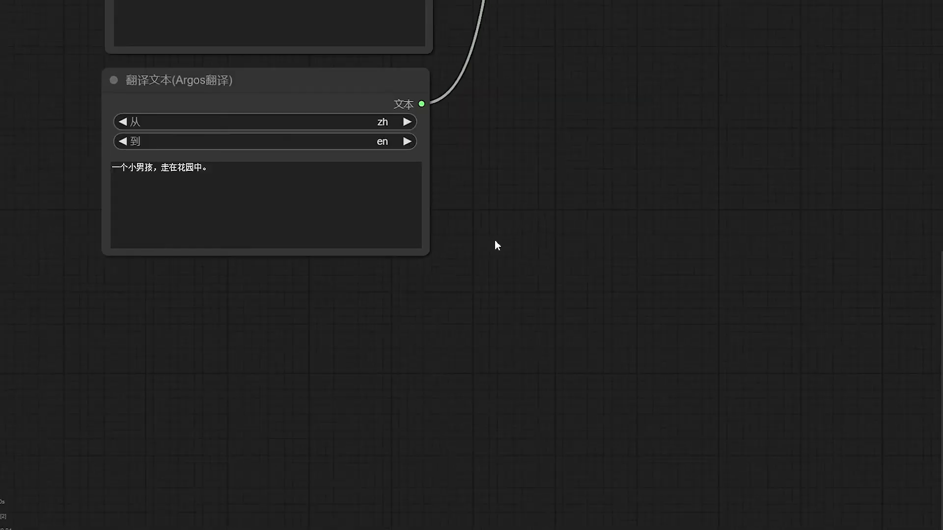
pyautogui.click(221, 171)
pyautogui.hotkey('ctrl', 'a')
pyautogui.write("黄昏的y'w")
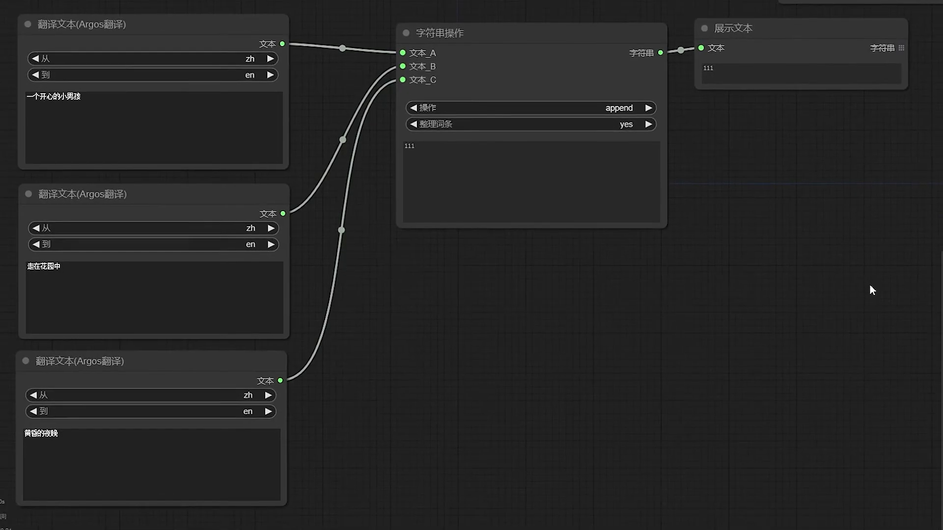
# Run the workflow to append the three translated texts, and widen the 展示文本 node to read its output.
pyautogui.moveTo(871, 288); pyautogui.dragTo(868, 326)
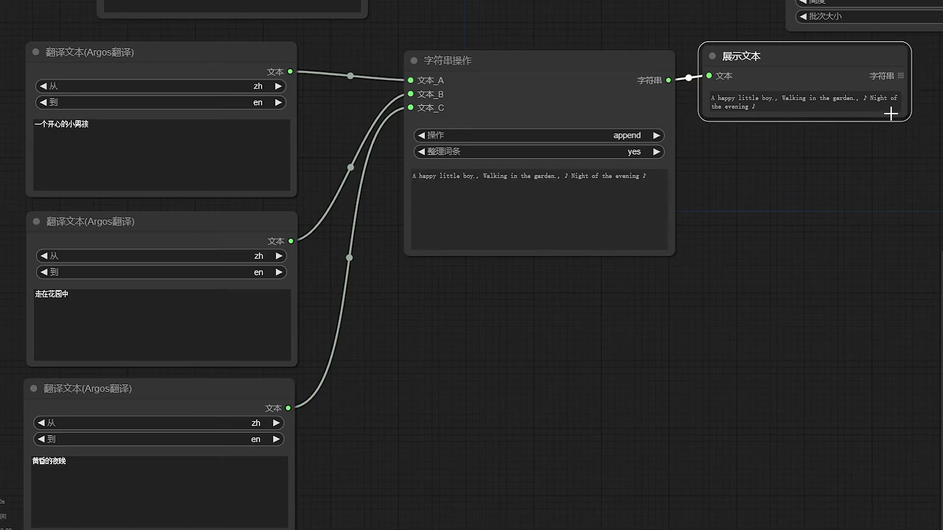
pyautogui.moveTo(900, 113); pyautogui.dragTo(940, 131)
pyautogui.moveTo(895, 182); pyautogui.dragTo(705, 253)
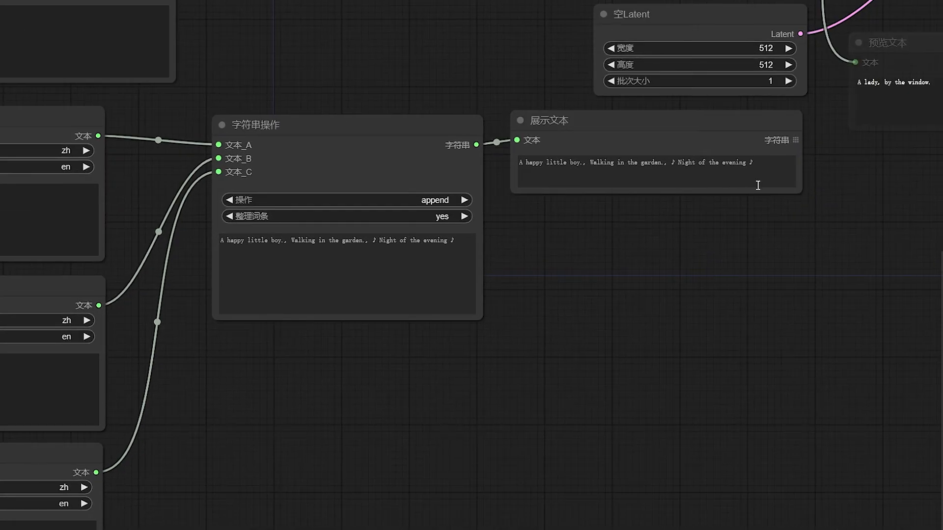
pyautogui.scroll(8, 830, 163)
pyautogui.click(660, 164)
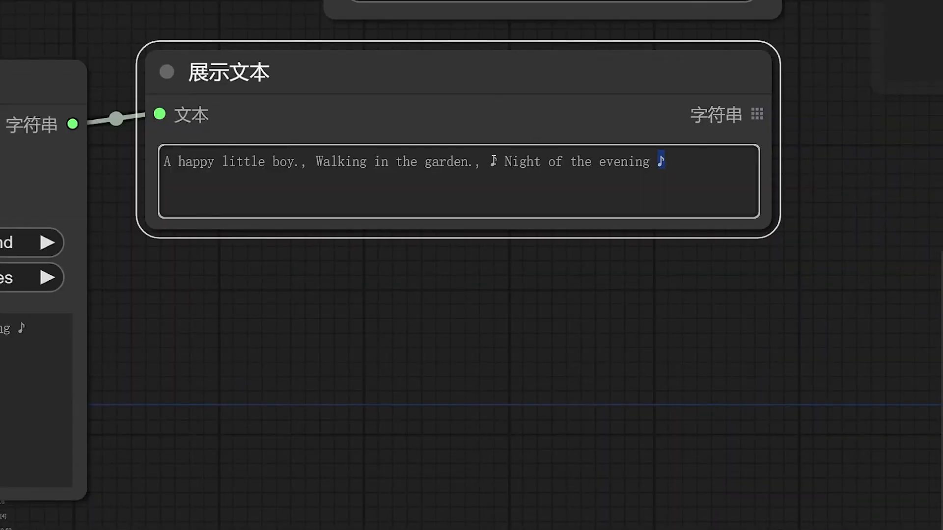
pyautogui.moveTo(493, 161); pyautogui.dragTo(524, 165)
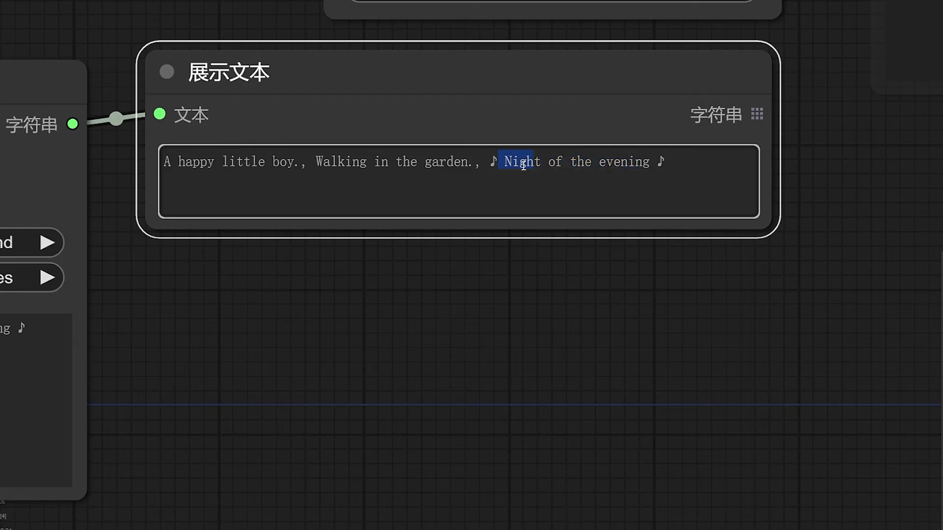
pyautogui.scroll(-10, 491, 241)
# Delete the 展示文本 node attached to the 字符串操作 node.
pyautogui.click(474, 234)
pyautogui.scroll(6, 447, 255)
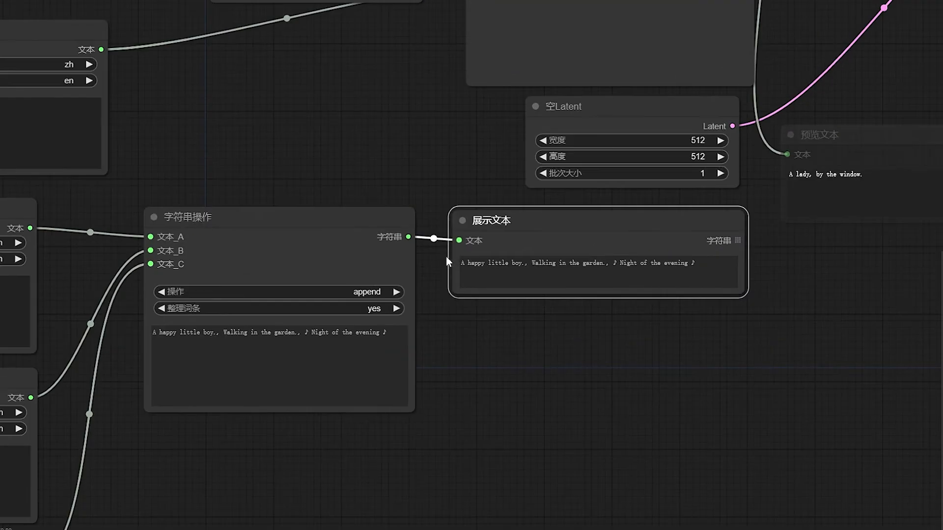
pyautogui.press('Delete')
pyautogui.scroll(-4, 542, 231)
pyautogui.scroll(1, 668, 262)
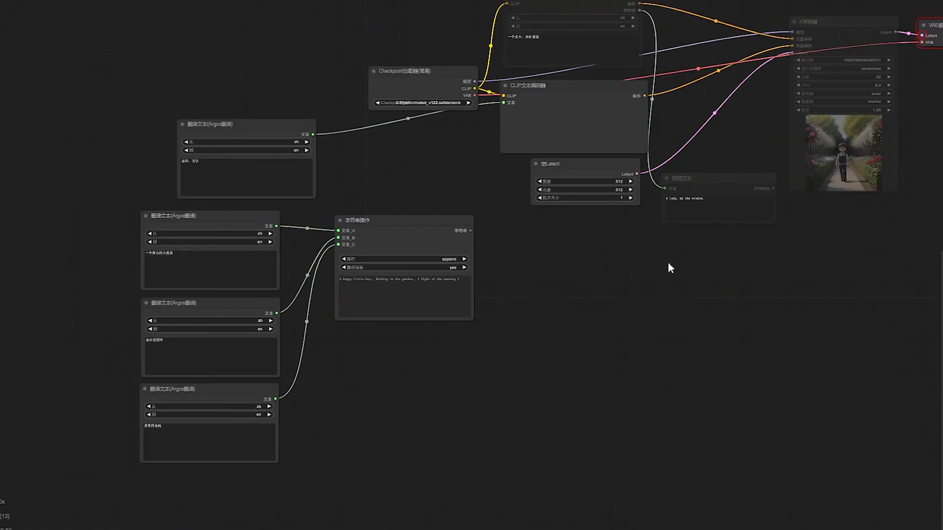
# Delete the muted CLIP文本编码器(Argos翻译) node above the regular CLIP文本编码器.
pyautogui.moveTo(668, 262); pyautogui.dragTo(635, 328)
pyautogui.click(522, 56)
pyautogui.scroll(5, 532, 146)
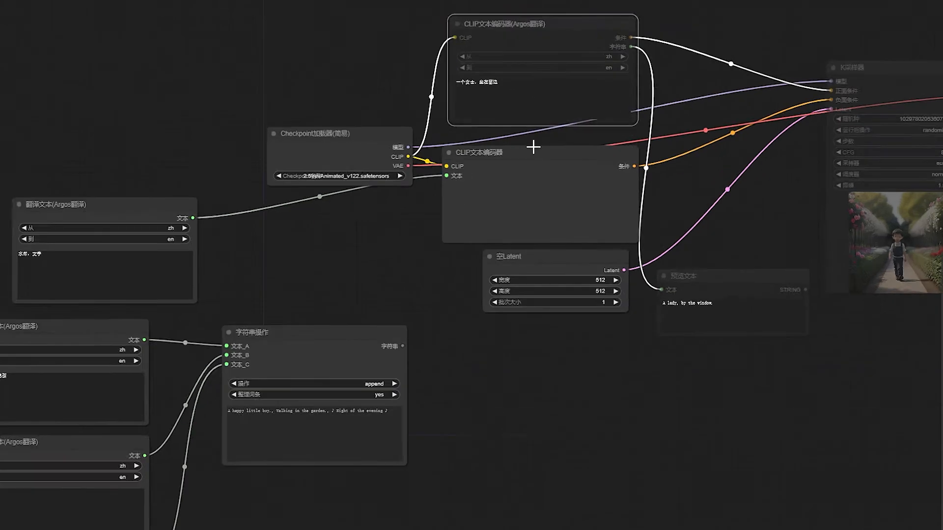
pyautogui.moveTo(476, 136); pyautogui.dragTo(477, 169)
pyautogui.moveTo(540, 37); pyautogui.dragTo(541, 33)
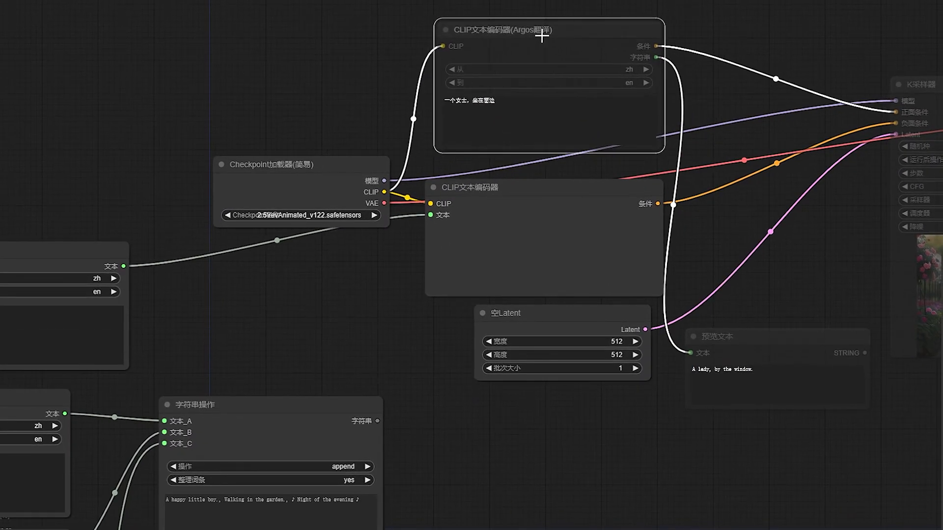
pyautogui.press('Delete')
# Copy the CLIP文本编码器 node above the original and connect it to the checkpoint's CLIP output and the K采样器's 正面条件 input.
pyautogui.moveTo(512, 186)
pyautogui.keyDown('alt'); pyautogui.mouseDown()
pyautogui.moveTo(514, 37)
pyautogui.moveTo(507, 44)
pyautogui.mouseUp(); pyautogui.keyUp('alt')
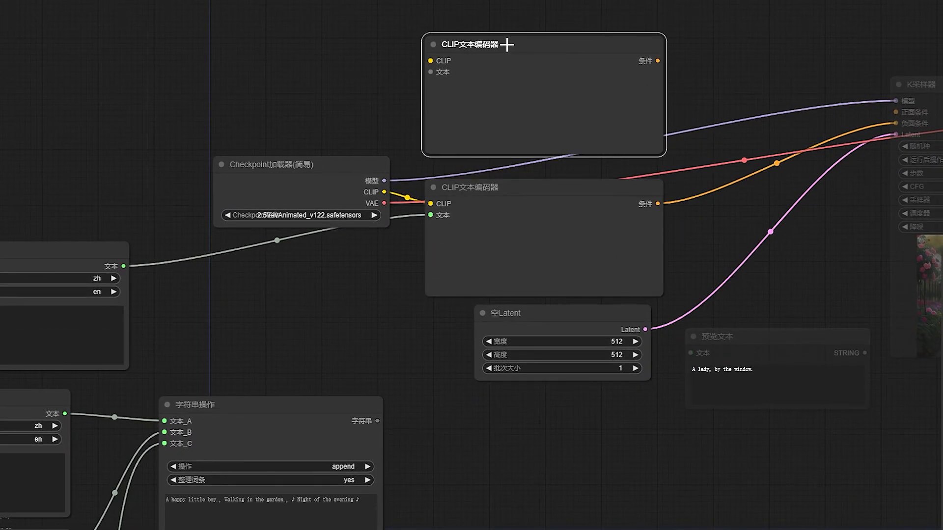
pyautogui.moveTo(658, 60); pyautogui.dragTo(896, 112)
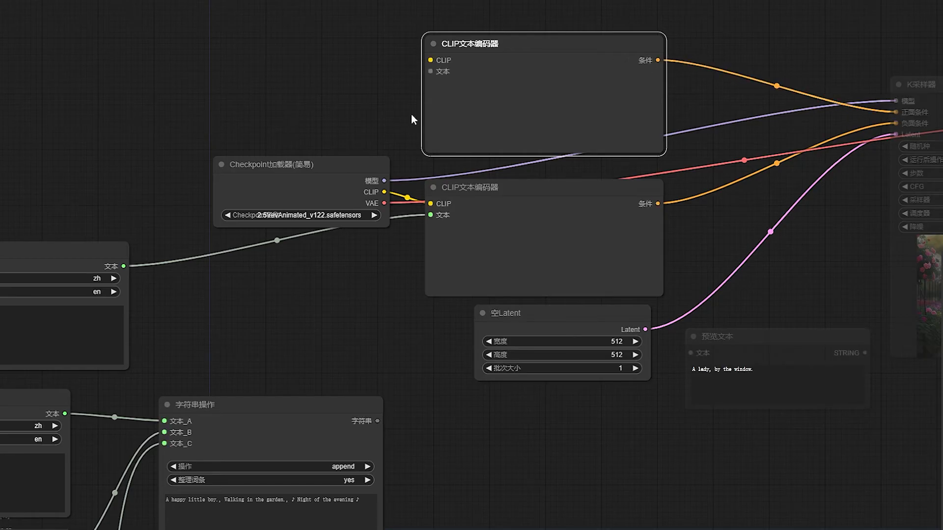
pyautogui.moveTo(385, 192); pyautogui.dragTo(430, 60)
# Connect the 字符串 output to the upper CLIP文本编码器's 文本 input, and move the 字符串操作 and 水印 translation nodes up.
pyautogui.moveTo(343, 385); pyautogui.dragTo(475, 142)
pyautogui.moveTo(581, 201); pyautogui.dragTo(503, 446)
pyautogui.moveTo(466, 401); pyautogui.dragTo(516, 165)
pyautogui.moveTo(150, 343); pyautogui.dragTo(187, 261)
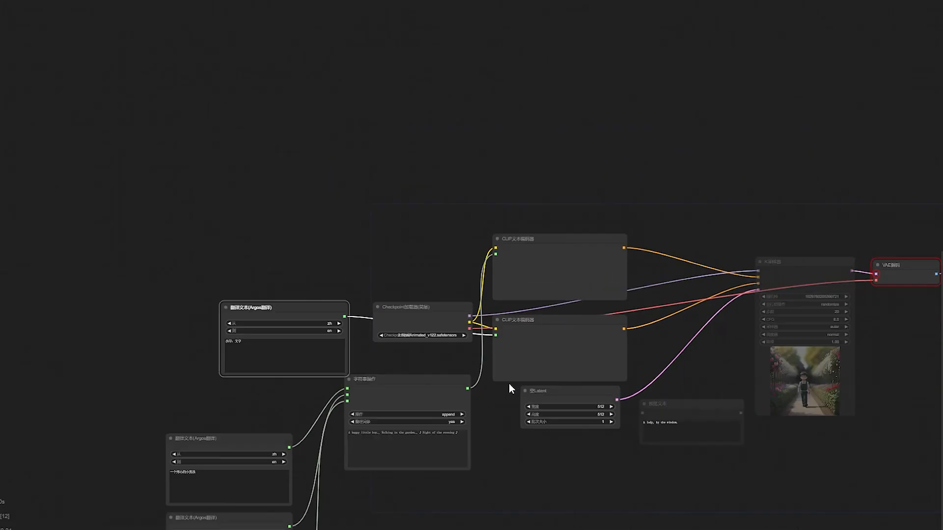
# Unmute the K采样器 node and run the workflow to generate an image, inspecting it in 预览图像.
pyautogui.click(800, 283)
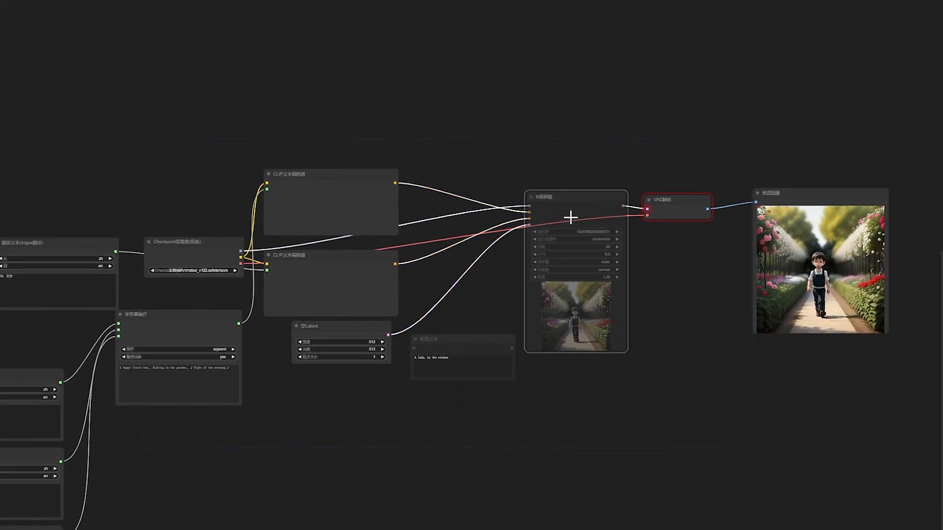
pyautogui.hotkey('ctrl', 'm')
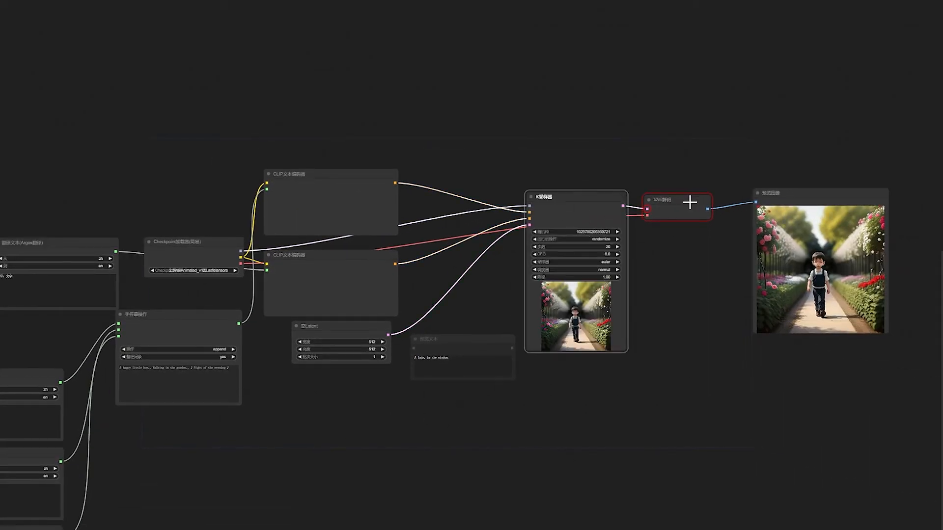
pyautogui.click(661, 160)
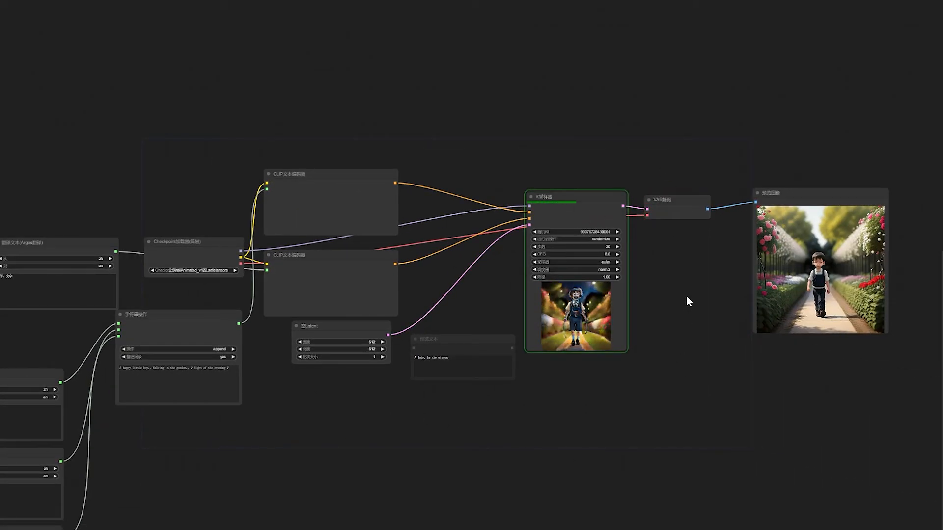
pyautogui.scroll(7, 686, 296)
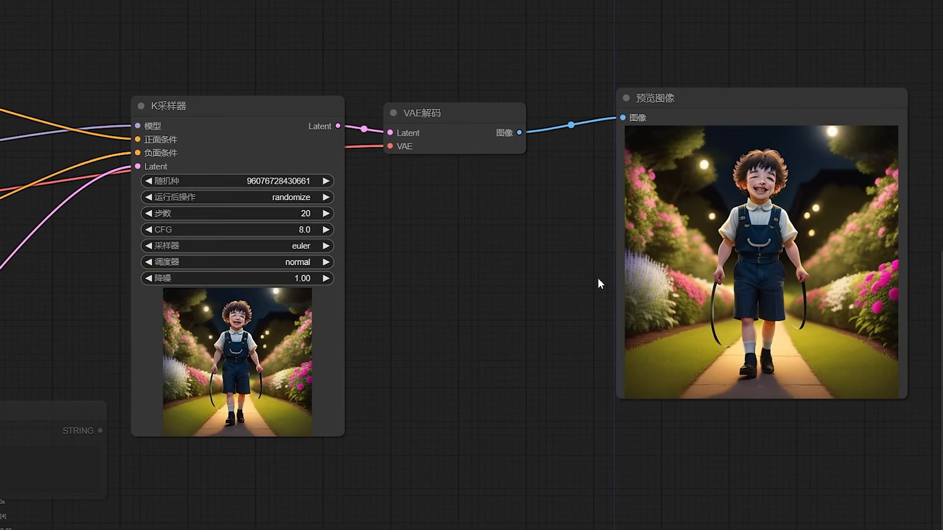
pyautogui.scroll(-1, 576, 283)
pyautogui.scroll(2, 576, 290)
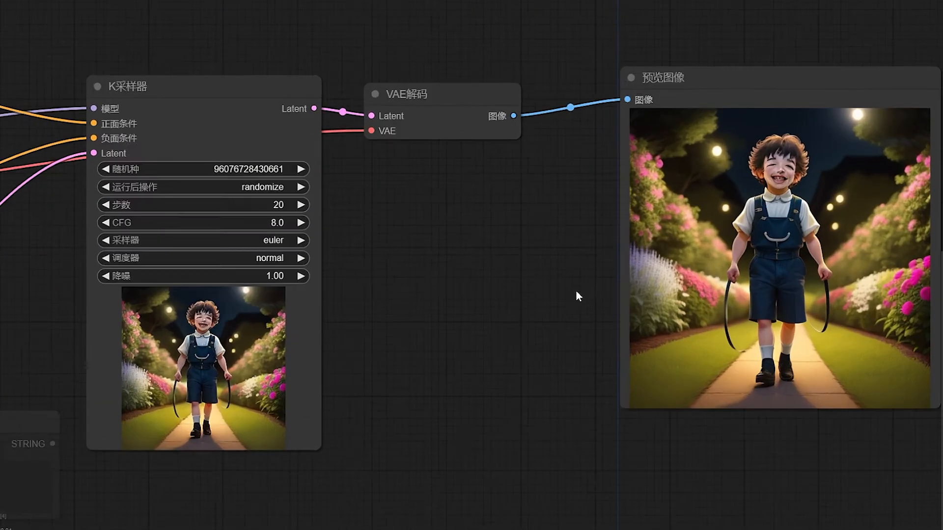
pyautogui.scroll(2, 576, 291)
pyautogui.scroll(-1, 573, 287)
# Move the K采样器 node closer to the text encoders and delete the muted 预览文本 node.
pyautogui.moveTo(559, 283); pyautogui.dragTo(663, 230)
pyautogui.scroll(-5, 540, 297)
pyautogui.click(422, 275)
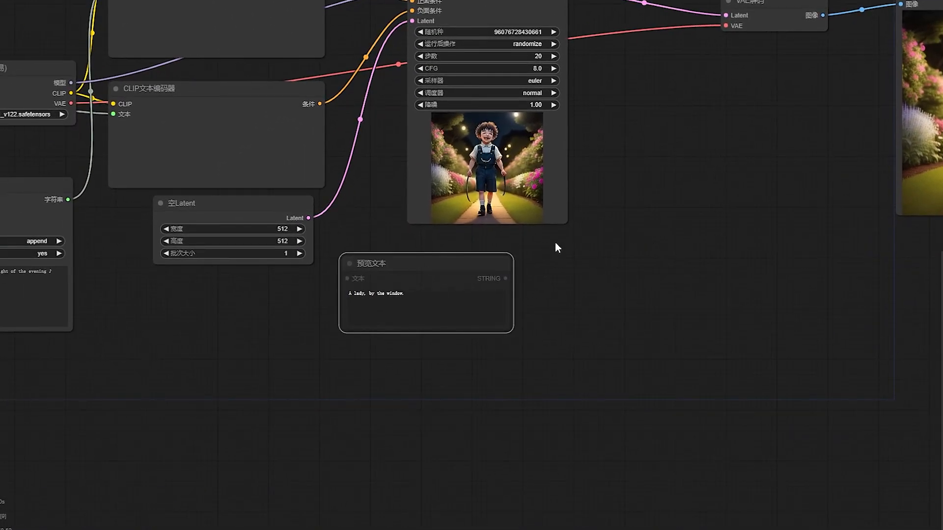
pyautogui.press('Delete')
pyautogui.moveTo(399, 288); pyautogui.dragTo(438, 312)
pyautogui.moveTo(750, 139); pyautogui.dragTo(659, 228)
pyautogui.scroll(2, 655, 233)
pyautogui.scroll(-3, 649, 240)
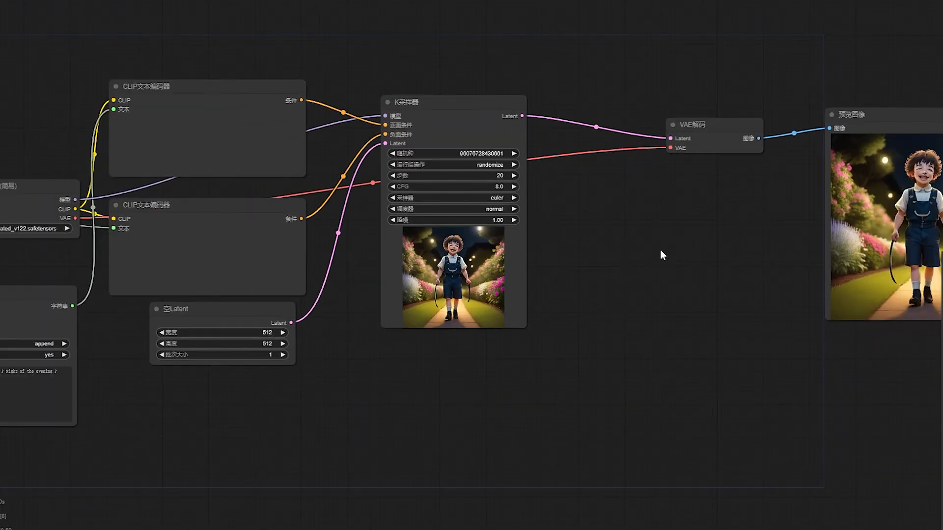
# Remove the 字符串操作 node with its source text nodes and move the K采样器 node closer to the text encoders.
pyautogui.moveTo(588, 326); pyautogui.dragTo(758, 218)
pyautogui.moveTo(427, 204); pyautogui.dragTo(440, 204)
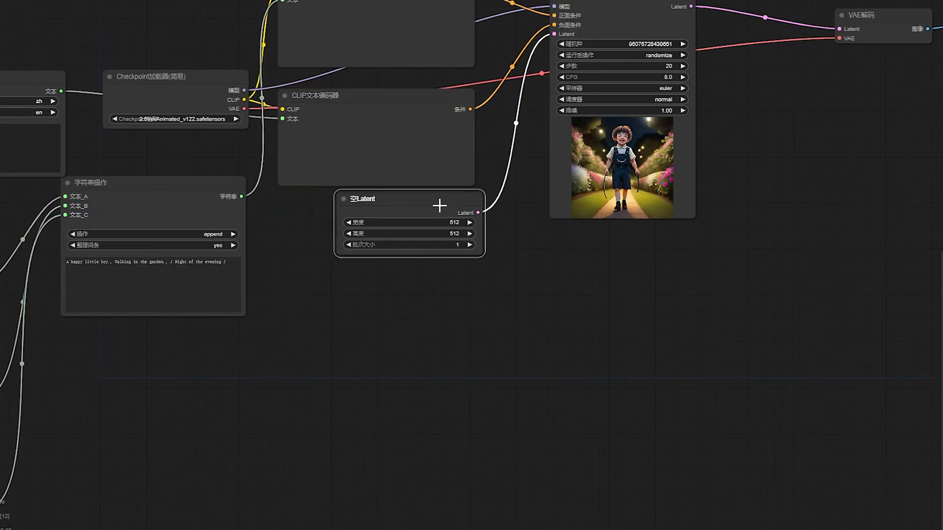
pyautogui.moveTo(348, 287)
pyautogui.mouseDown()
pyautogui.moveTo(370, 282)
pyautogui.moveTo(345, 283)
pyautogui.mouseUp()
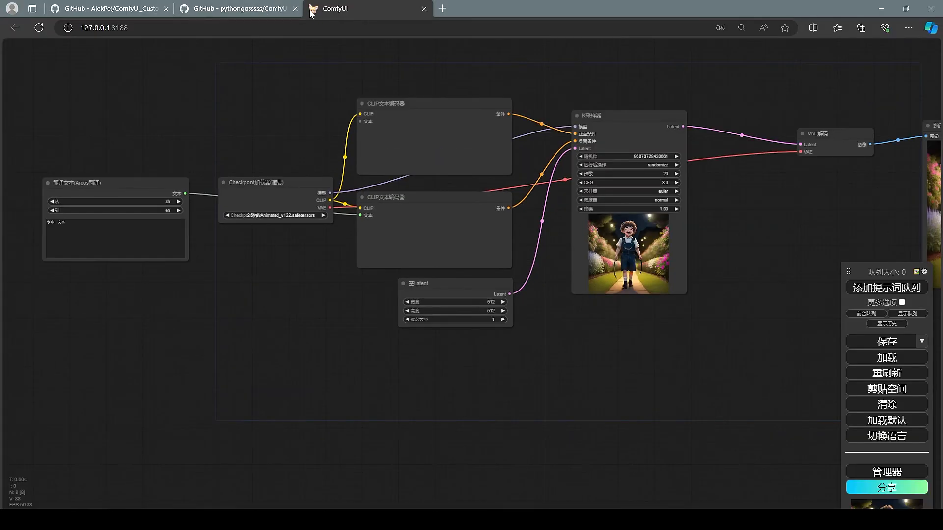
pyautogui.click(654, 226)
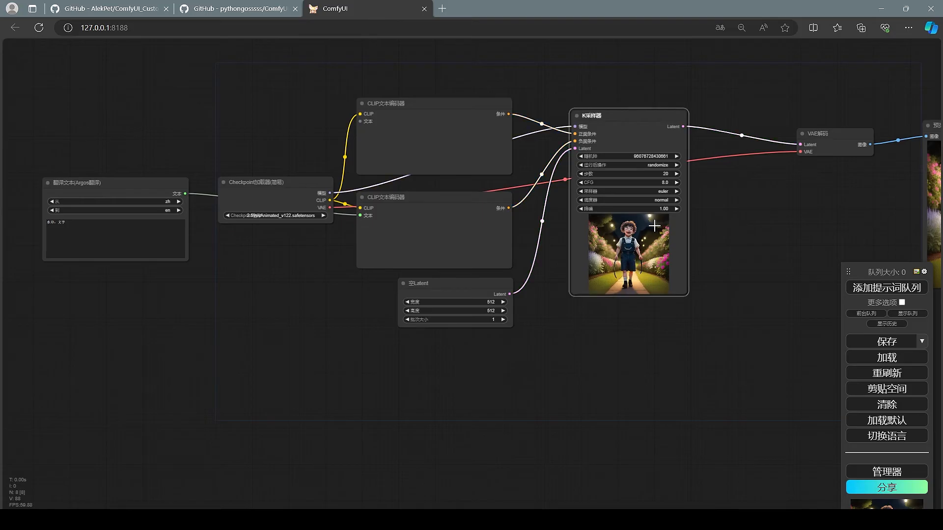
pyautogui.moveTo(655, 226); pyautogui.dragTo(629, 214)
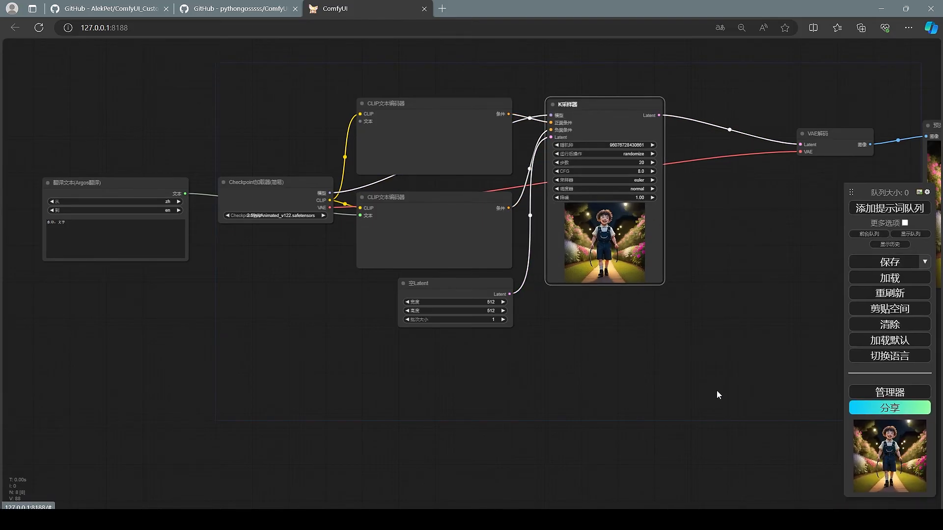
# Open the custom words editor of the 文本补全 setting and load the default danbooru-tags.txt list.
pyautogui.moveTo(702, 346); pyautogui.dragTo(621, 348)
pyautogui.click(927, 193)
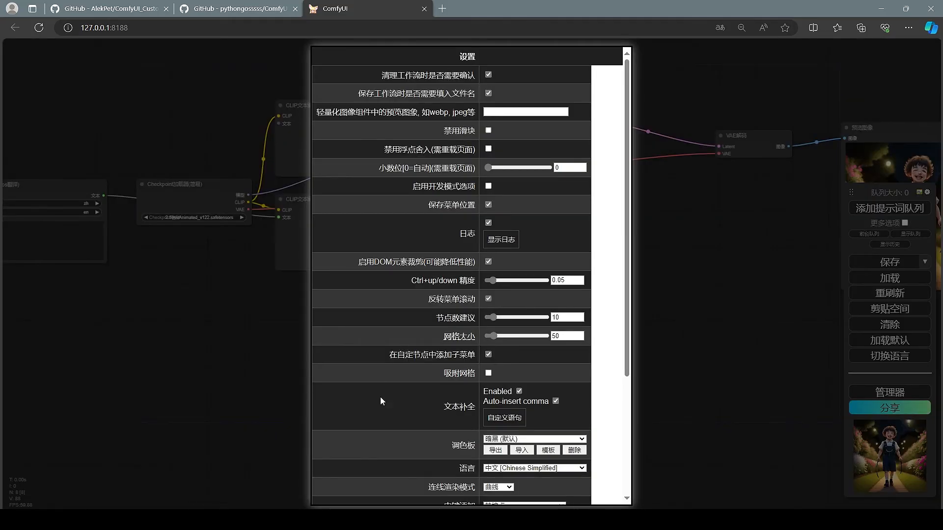
pyautogui.scroll(-3, 425, 290)
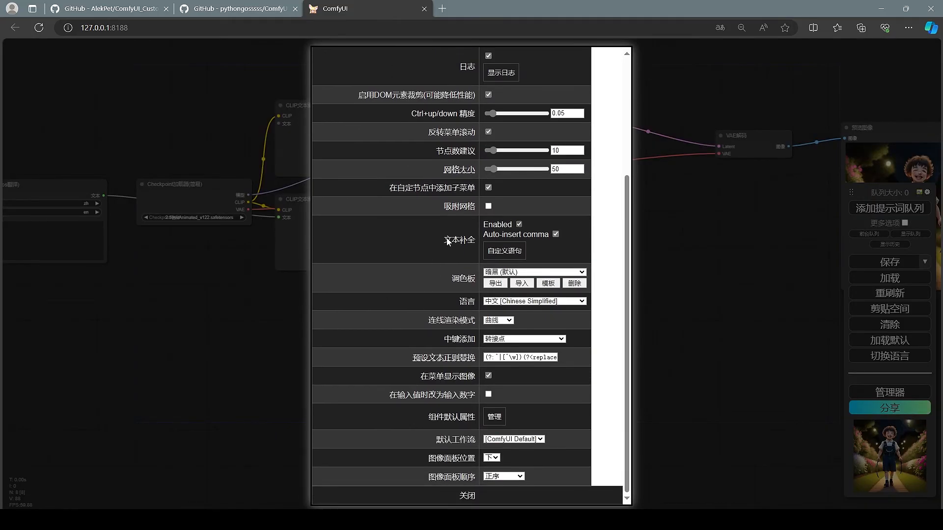
pyautogui.click(503, 253)
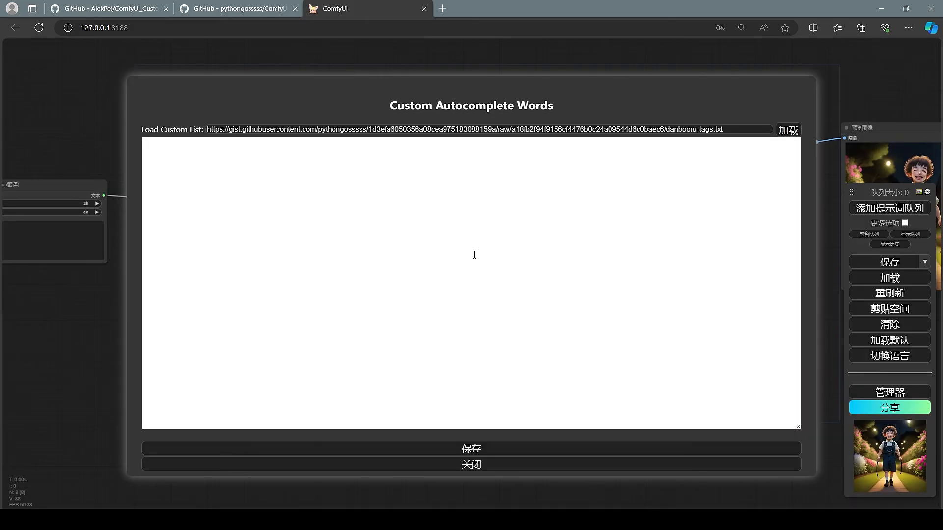
pyautogui.click(719, 130)
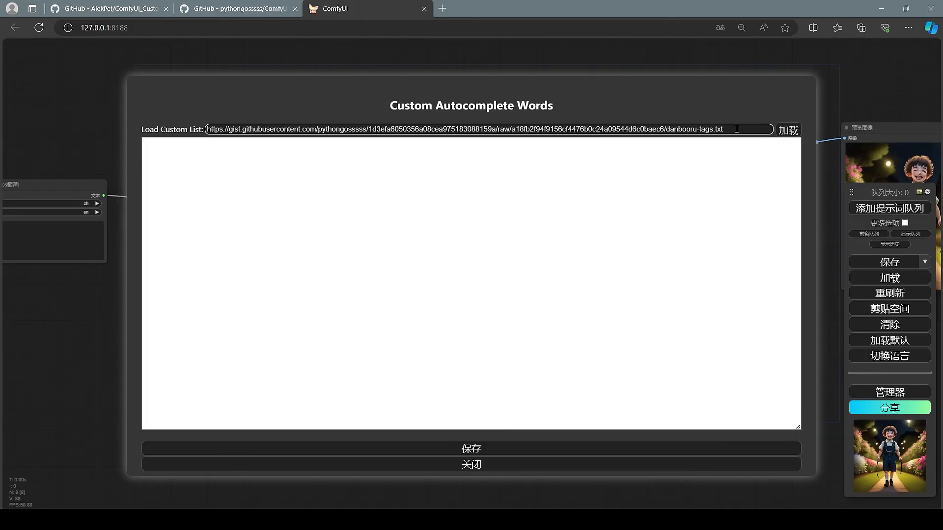
pyautogui.moveTo(737, 129); pyautogui.dragTo(347, 128)
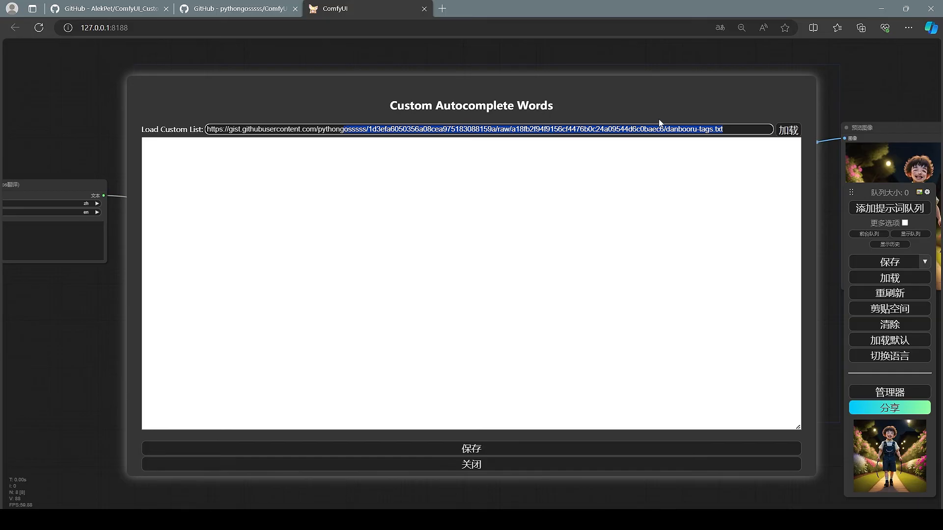
pyautogui.click(788, 131)
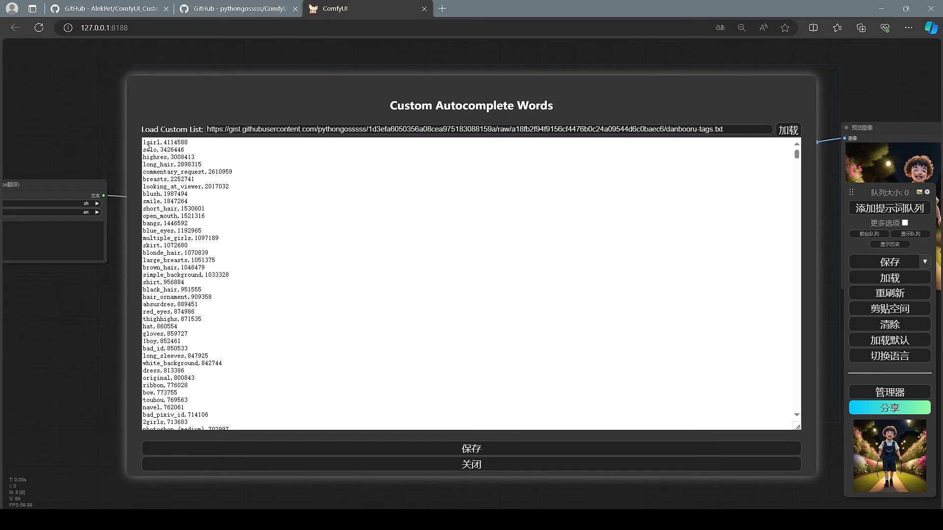
# Look through the loaded danbooru tags and save them as the custom autocomplete words.
pyautogui.moveTo(148, 148); pyautogui.dragTo(206, 310)
pyautogui.scroll(-10, 154, 239)
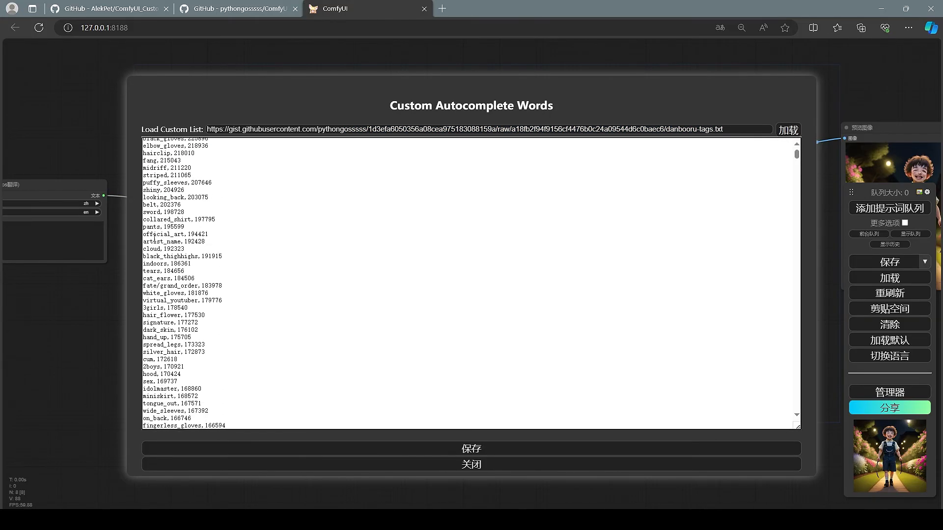
pyautogui.moveTo(154, 239); pyautogui.dragTo(242, 327)
pyautogui.scroll(-15, 241, 328)
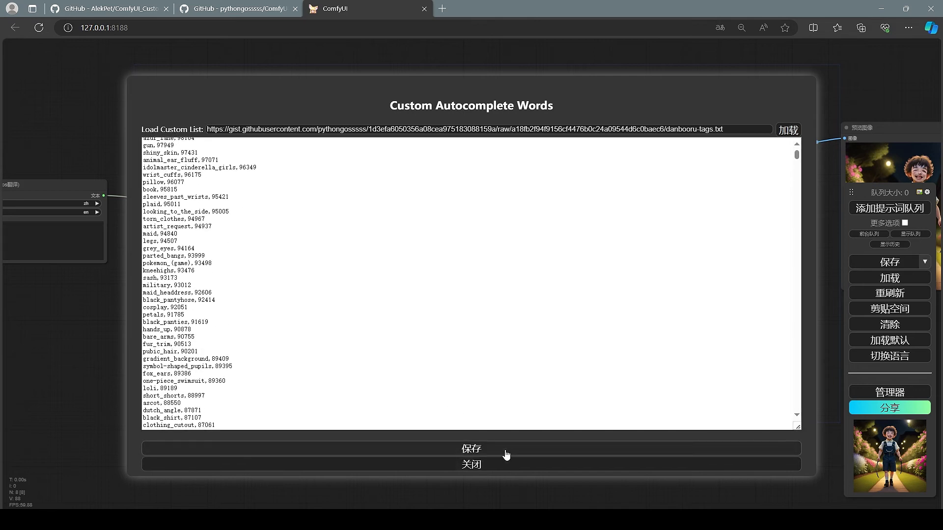
pyautogui.click(506, 452)
# Replace the Argos translation node's text with the autocomplete suggestion 1girl.
pyautogui.moveTo(246, 295); pyautogui.dragTo(453, 294)
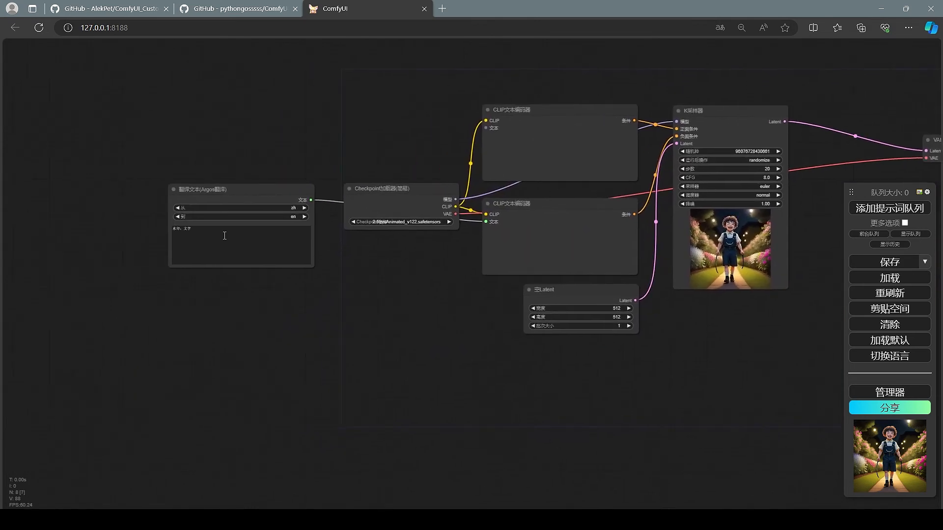
pyautogui.click(224, 235)
pyautogui.scroll(4, 279, 314)
pyautogui.write('1')
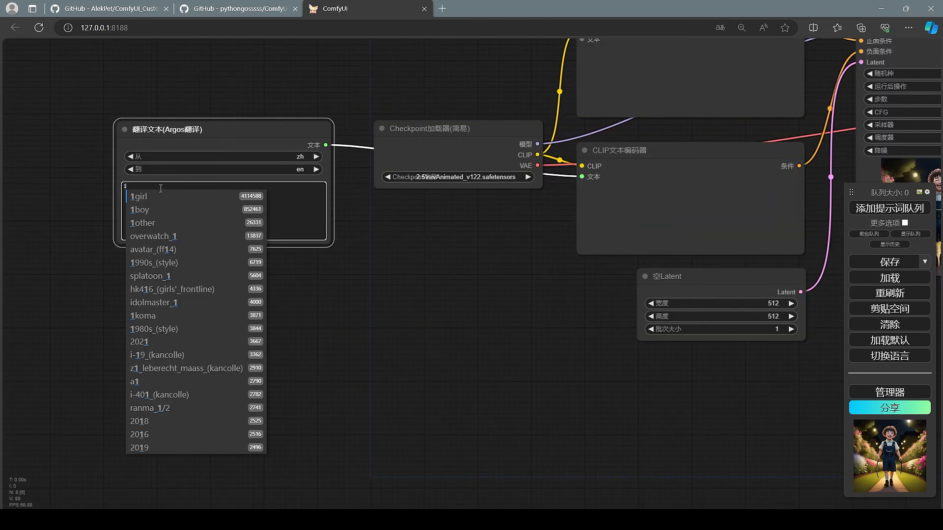
pyautogui.press('Return')
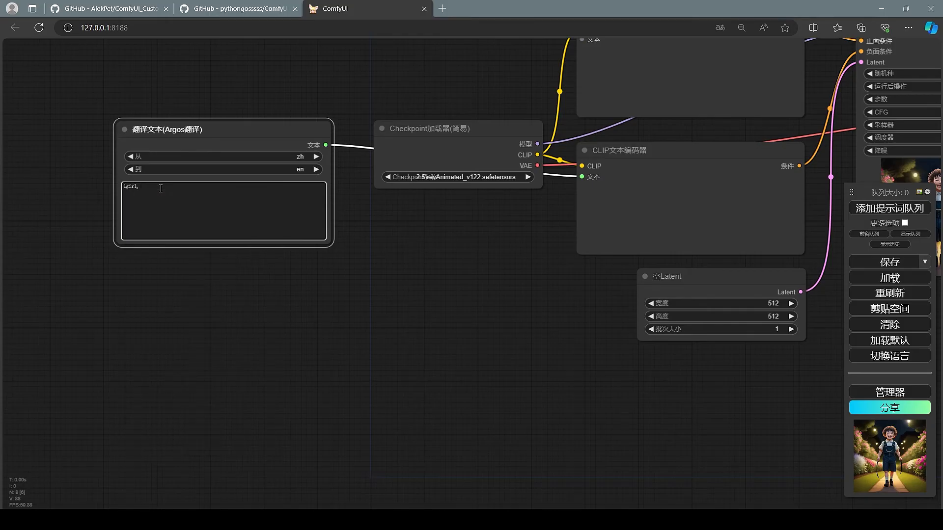
# Try out the suggestions for eye after the 1girl tag and clear the translation node's text.
pyautogui.write('eye')
pyautogui.press('BackSpace')
pyautogui.press('BackSpace')
pyautogui.press('BackSpace')
pyautogui.press('BackSpace')
pyautogui.press('BackSpace')
pyautogui.press('BackSpace')
pyautogui.press('BackSpace')
pyautogui.press('BackSpace')
pyautogui.press('BackSpace')
pyautogui.press('BackSpace')
pyautogui.press('BackSpace')
pyautogui.press('BackSpace')
pyautogui.press('BackSpace')
pyautogui.press('BackSpace')
pyautogui.press('BackSpace')
pyautogui.press('BackSpace')
pyautogui.press('BackSpace')
# Enter embed in the translation node's text and view the info of the suggested bad-image-v2-39000 embedding.
pyautogui.write('embed')
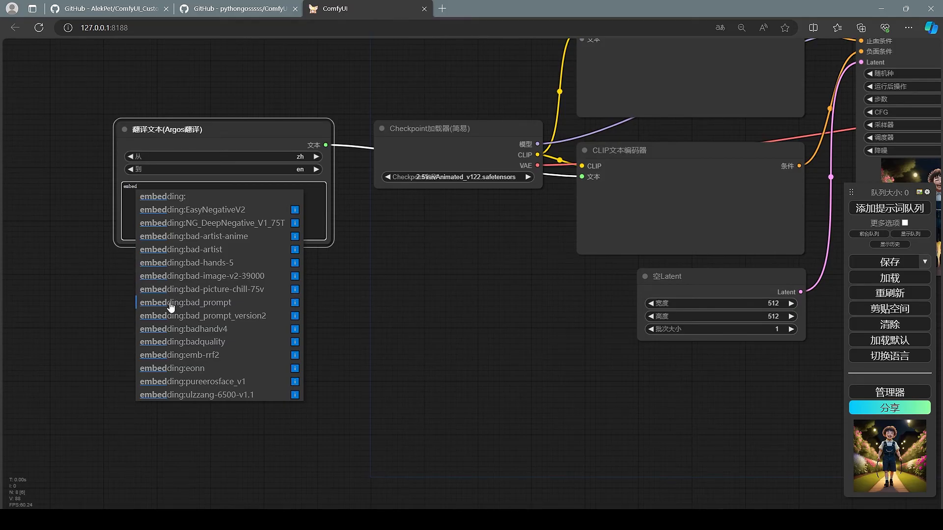
pyautogui.click(295, 276)
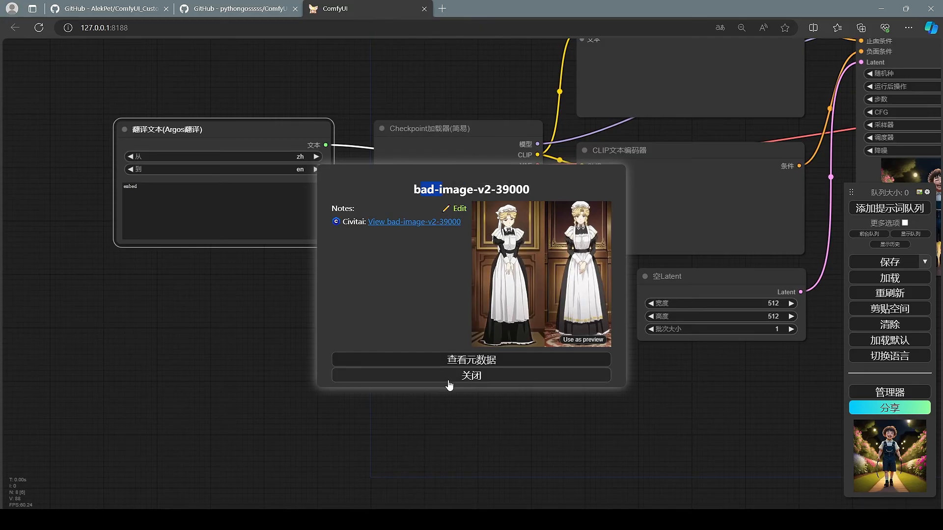
pyautogui.click(421, 375)
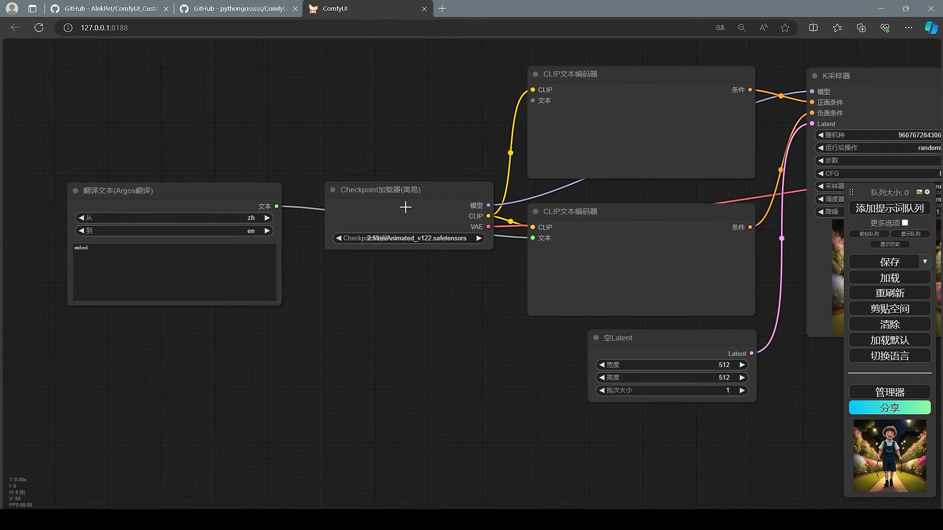
# View the model information of the checkpoint selected in the Checkpoint加载器 node and close it.
pyautogui.rightClick(400, 192)
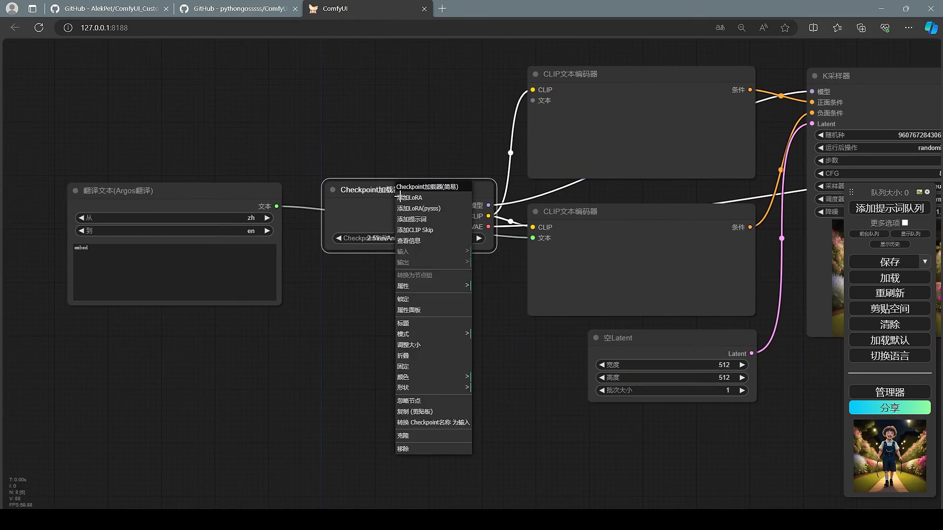
pyautogui.click(409, 241)
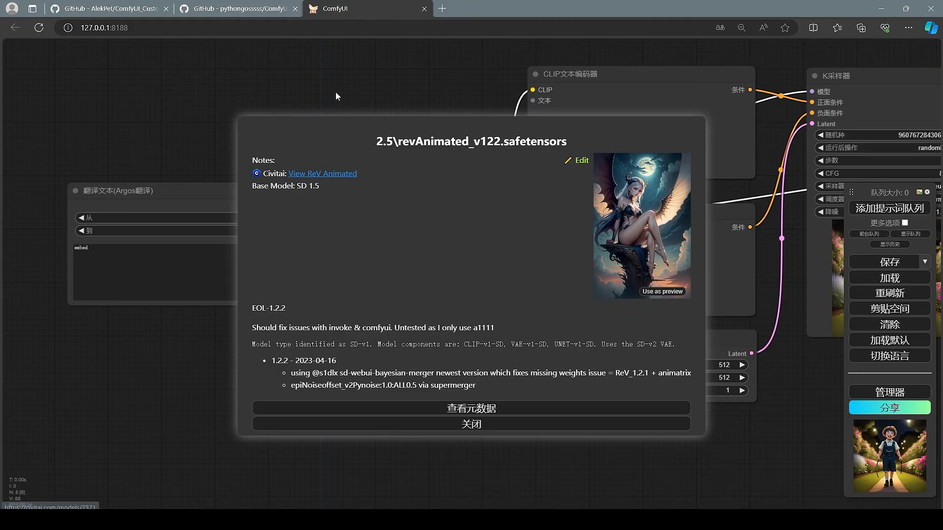
pyautogui.click(452, 438)
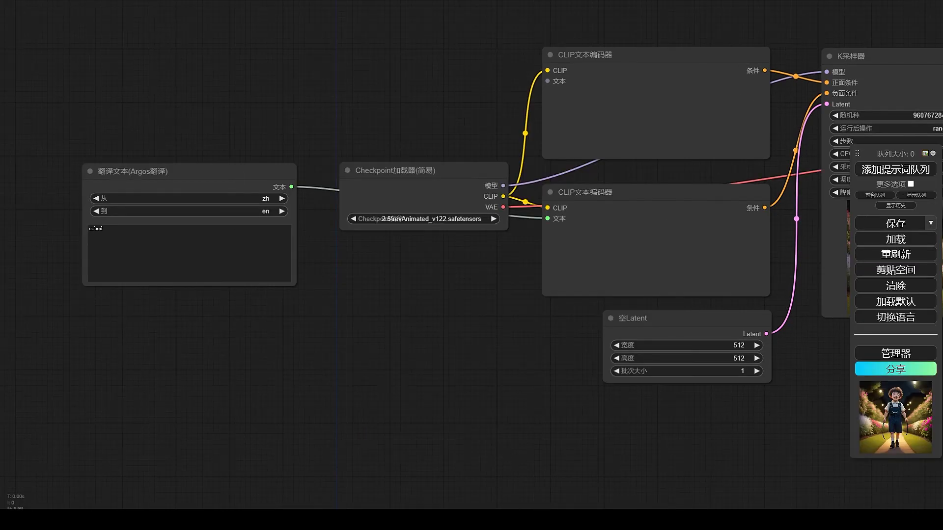
# Set the 图像面板位置 option in the settings to 左 and close the settings.
pyautogui.click(933, 154)
pyautogui.scroll(-5, 444, 308)
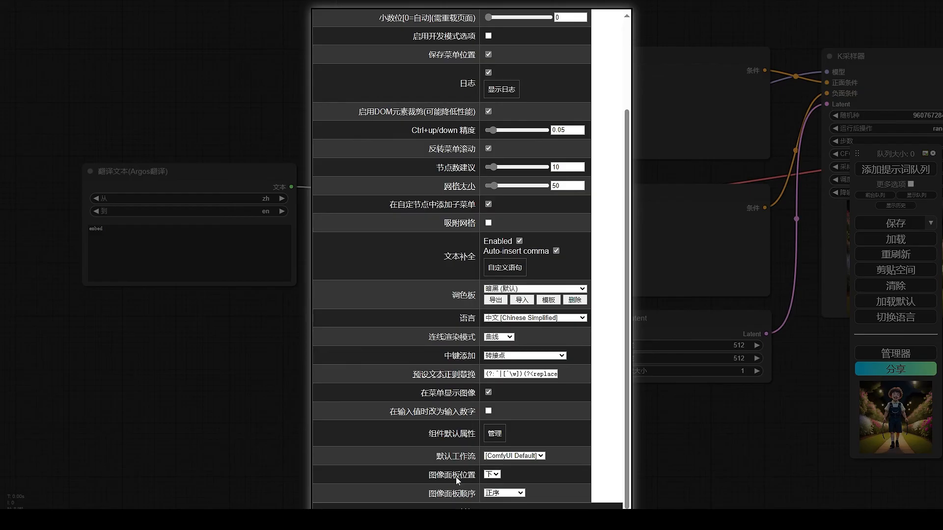
pyautogui.click(491, 475)
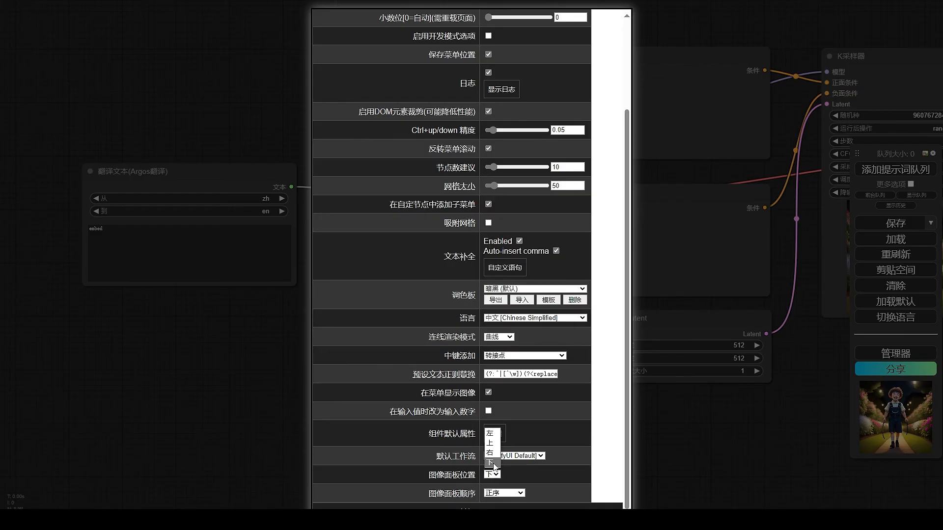
pyautogui.click(491, 434)
pyautogui.click(475, 508)
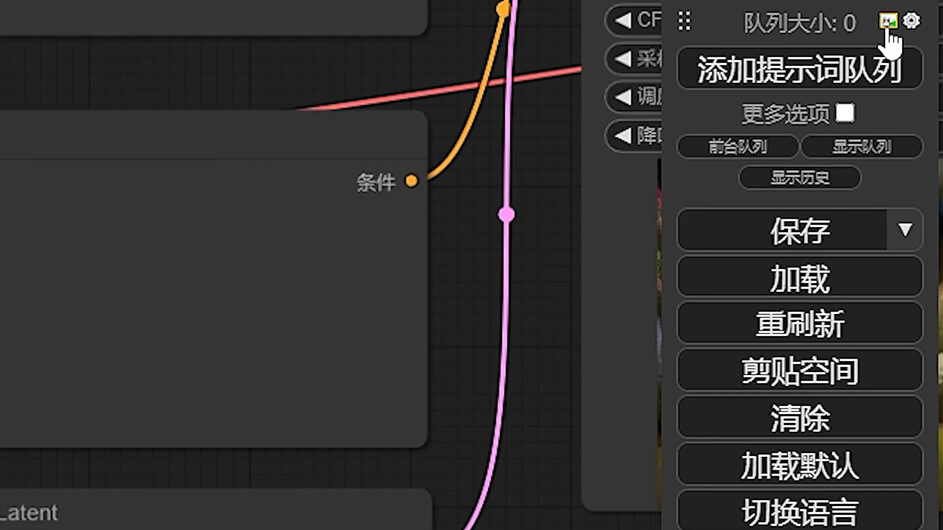
# Show the image feed and enlarge its newest car image for a closer look.
pyautogui.click(887, 25)
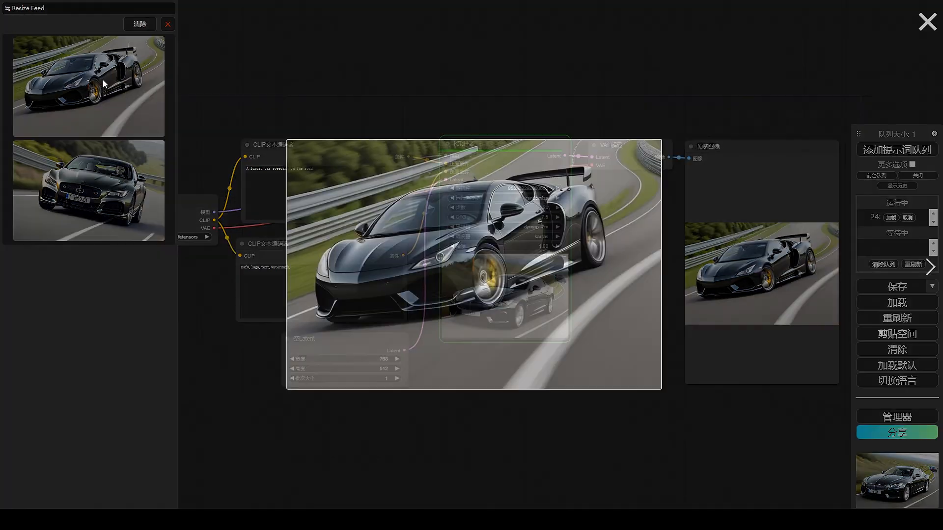
pyautogui.click(113, 114)
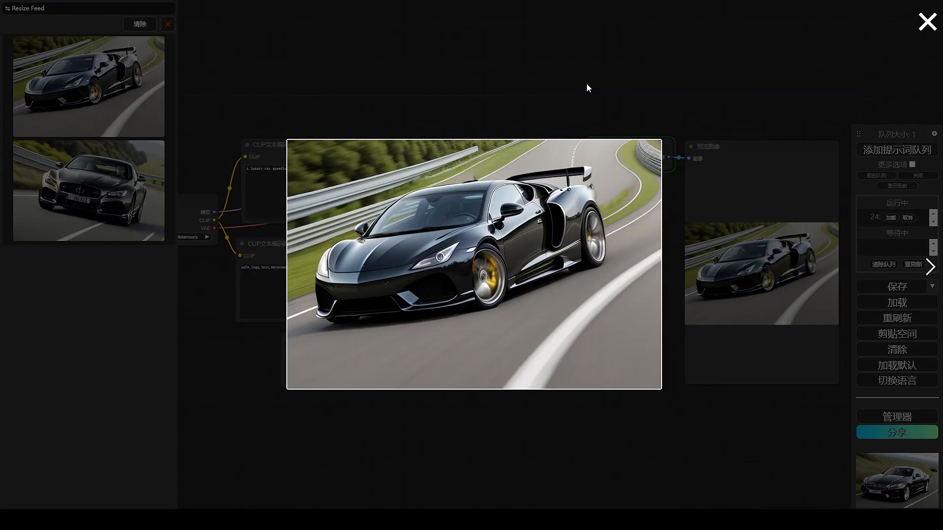
pyautogui.click(588, 88)
# Add a 加载图像 node and load the newest car image from the image feed into it.
pyautogui.moveTo(417, 364); pyautogui.dragTo(541, 230)
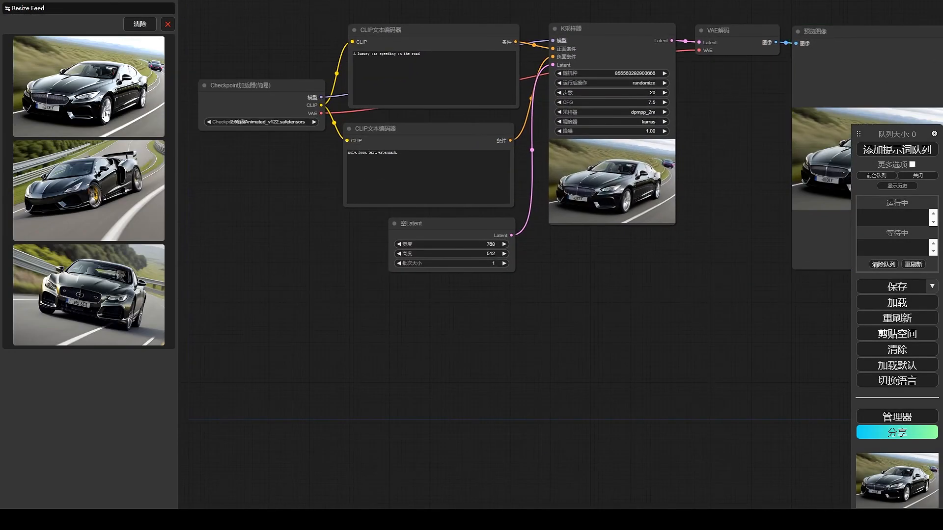
pyautogui.rightClick(272, 258)
pyautogui.click(282, 262)
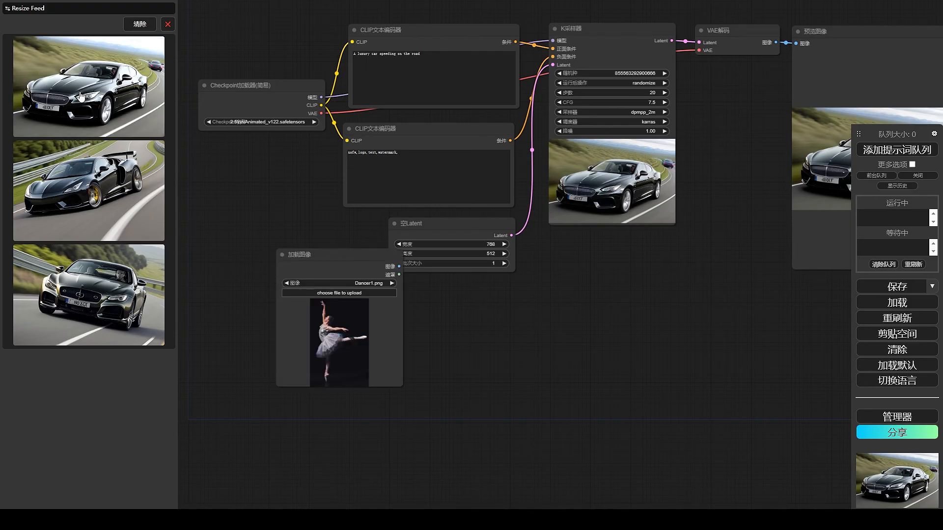
pyautogui.moveTo(79, 92); pyautogui.dragTo(324, 342)
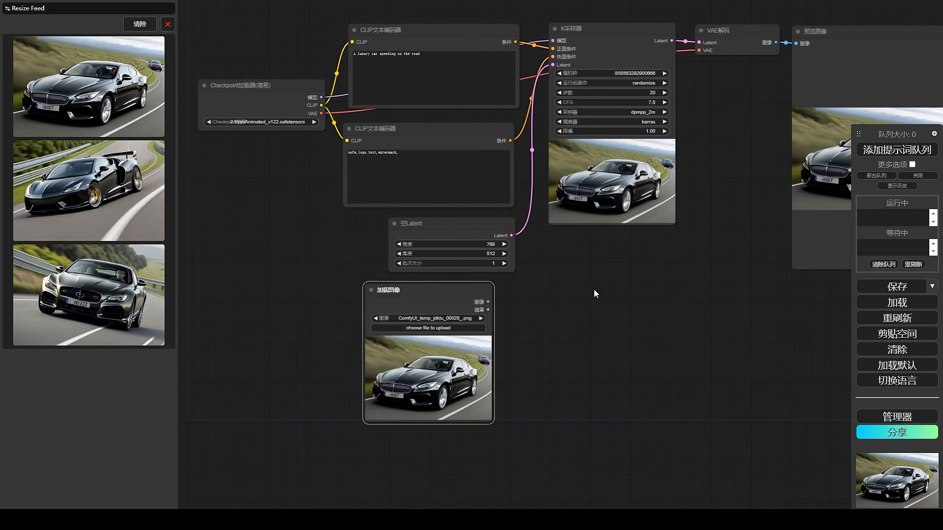
# Clear the whole workflow and restore it by dropping the newest feed image onto the empty canvas.
pyautogui.scroll(-5, 331, 258)
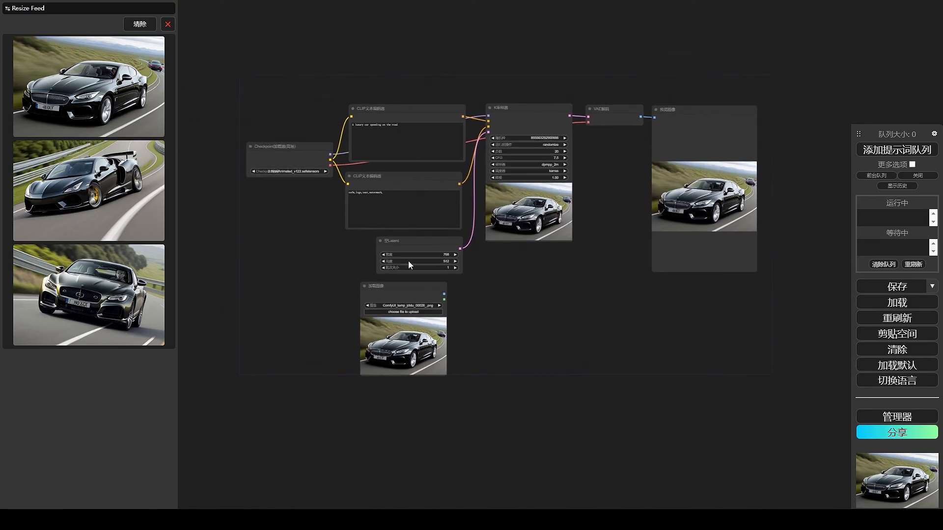
pyautogui.click(911, 351)
pyautogui.click(531, 66)
pyautogui.moveTo(83, 100); pyautogui.dragTo(570, 261)
pyautogui.scroll(5, 588, 218)
pyautogui.scroll(-3, 608, 219)
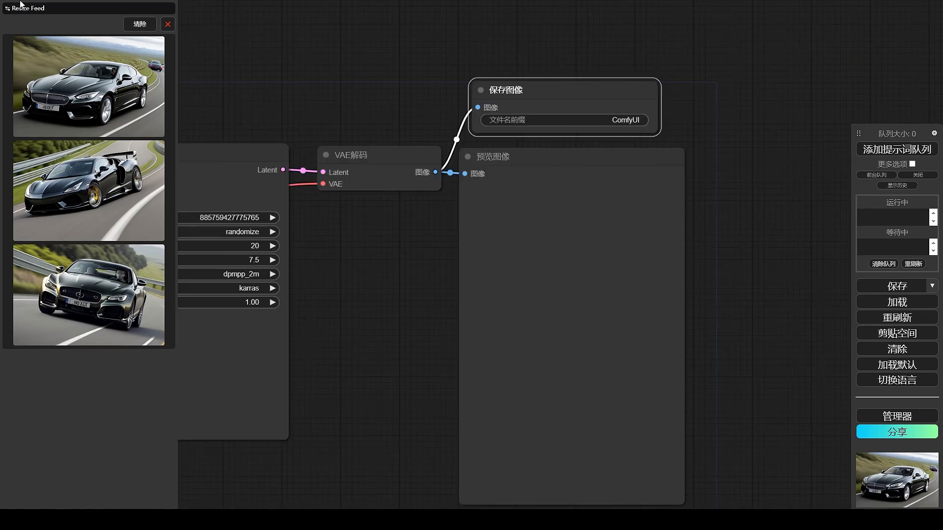
# Open the image feed's resize controls, try the column count and reduce the feed size.
pyautogui.click(6, 9)
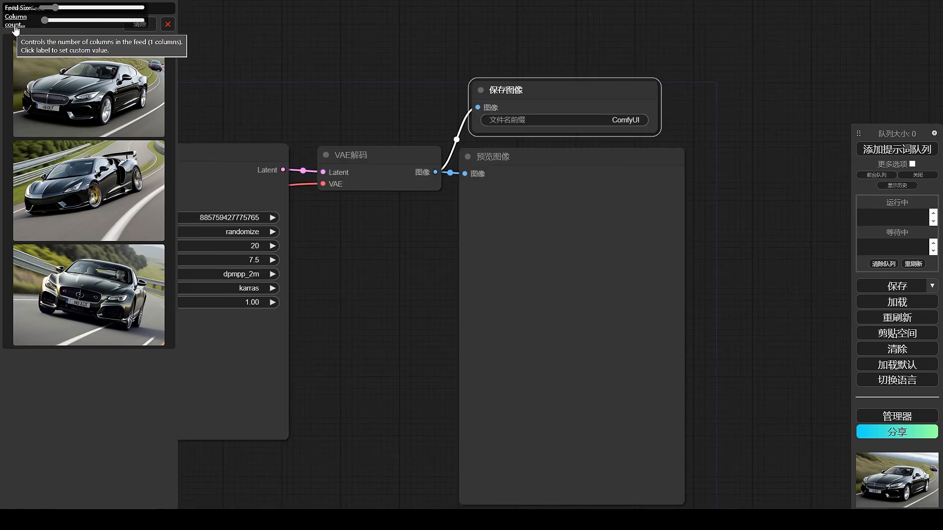
pyautogui.moveTo(20, 12)
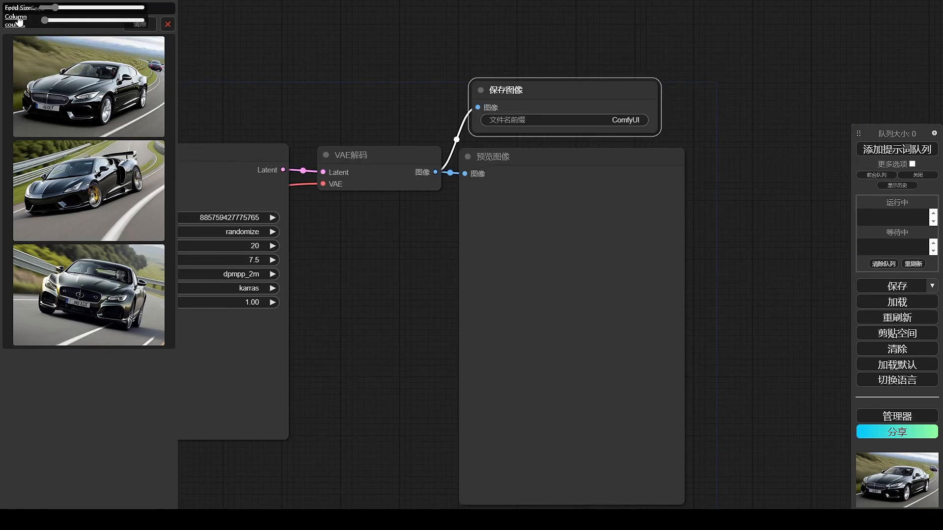
pyautogui.moveTo(44, 21)
pyautogui.mouseDown()
pyautogui.moveTo(56, 21)
pyautogui.moveTo(44, 20)
pyautogui.mouseUp()
pyautogui.moveTo(56, 8)
pyautogui.mouseDown()
pyautogui.moveTo(63, 12)
pyautogui.moveTo(45, 12)
pyautogui.mouseUp()
# Switch to the custom-scripts GitHub page and review the README's text autocomplete section.
pyautogui.click(284, 98)
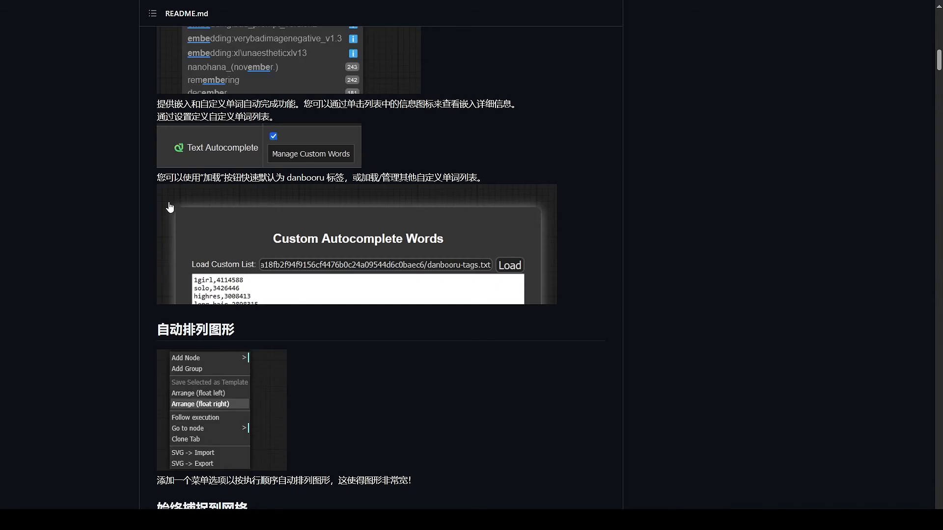
pyautogui.scroll(9, 114, 204)
pyautogui.scroll(-5, 113, 213)
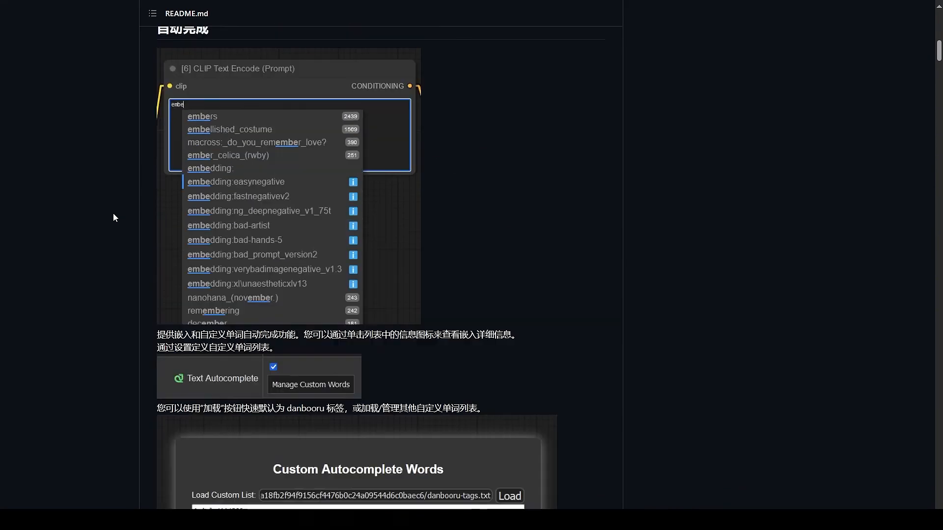
# Switch back to the ComfyUI workflow and open the settings to look through the options.
pyautogui.scroll(4, 118, 231)
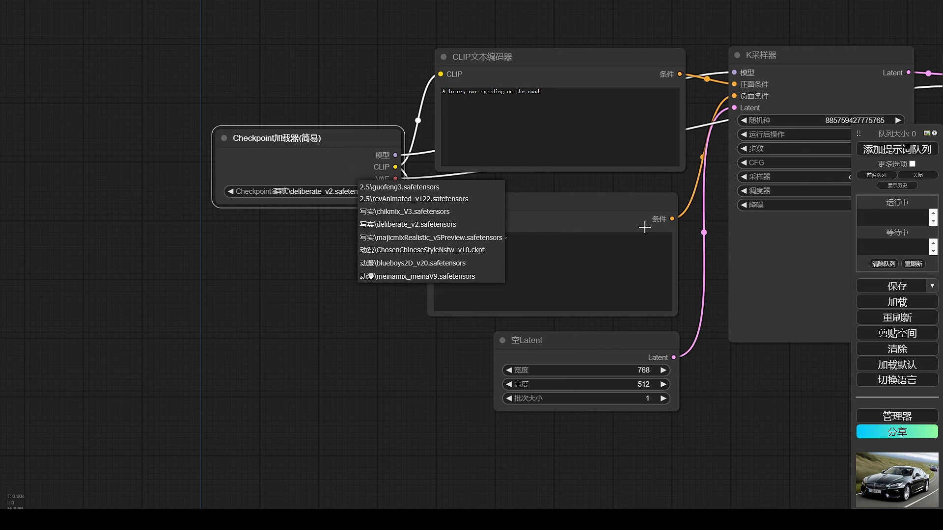
pyautogui.click(934, 133)
pyautogui.scroll(-5, 417, 351)
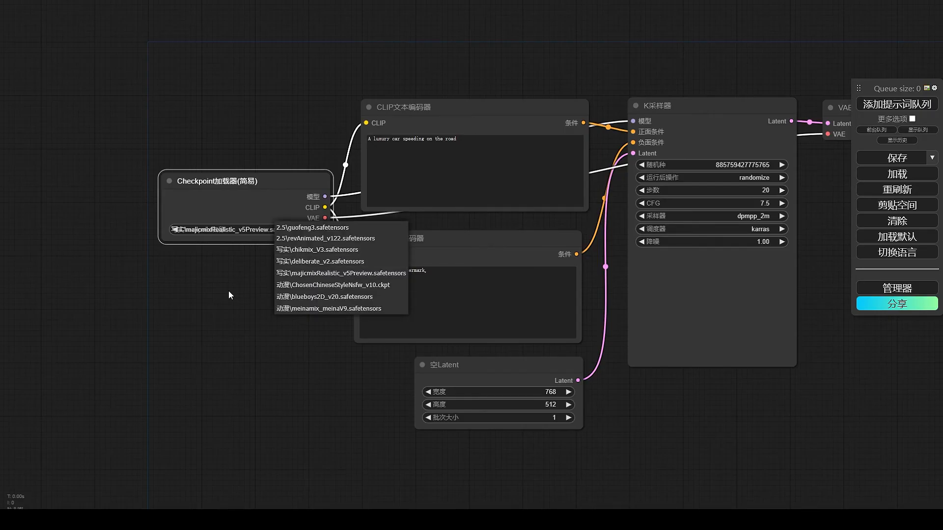
# Add a Checkpoint加载器(pysss) node below the existing checkpoint loader and resize it.
pyautogui.rightClick(241, 278)
pyautogui.click(240, 276)
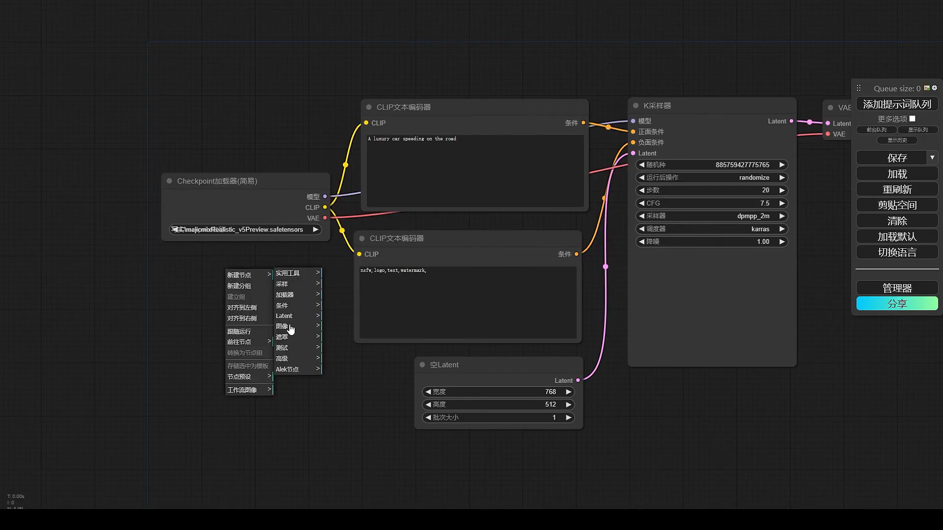
pyautogui.click(297, 274)
pyautogui.click(294, 299)
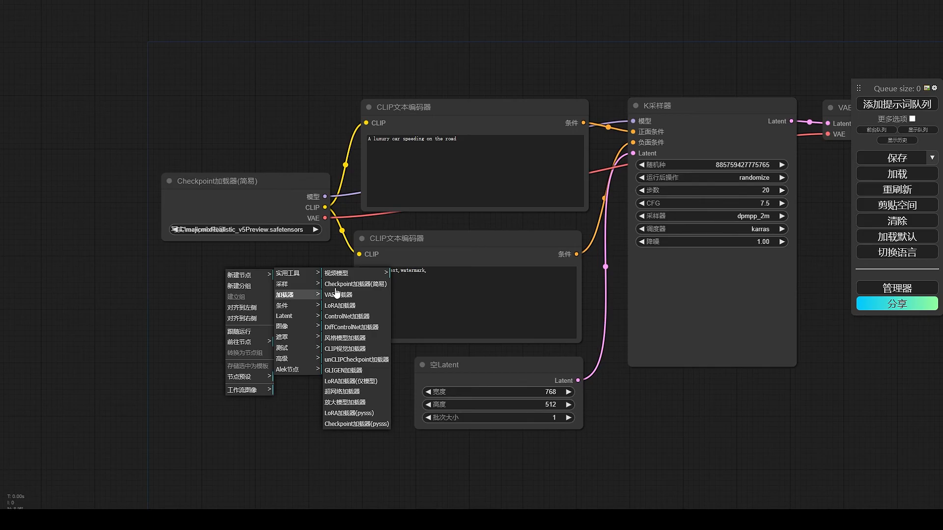
pyautogui.click(360, 424)
pyautogui.moveTo(260, 347); pyautogui.dragTo(322, 348)
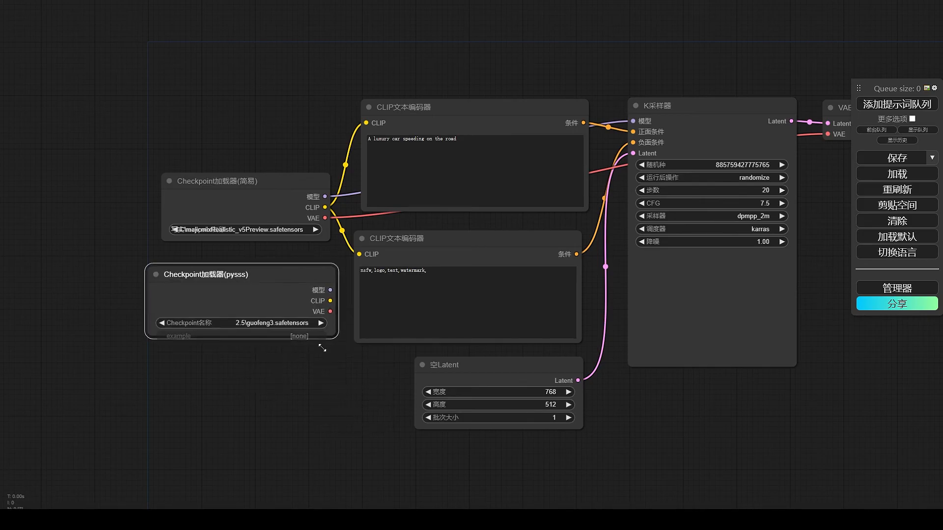
# Browse the 2.5, 写实 and 动漫 folders in the Checkpoint加载器(pysss) node's model list.
pyautogui.click(293, 323)
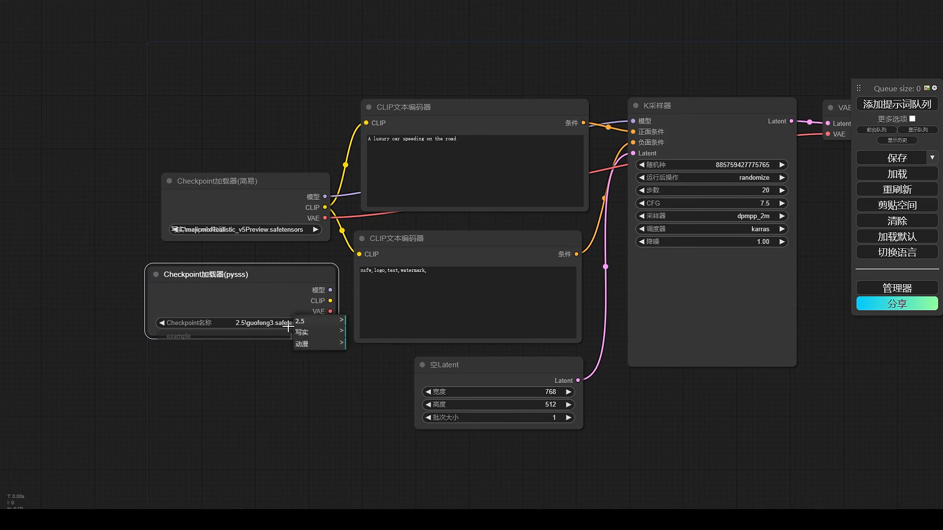
pyautogui.click(321, 321)
pyautogui.click(327, 333)
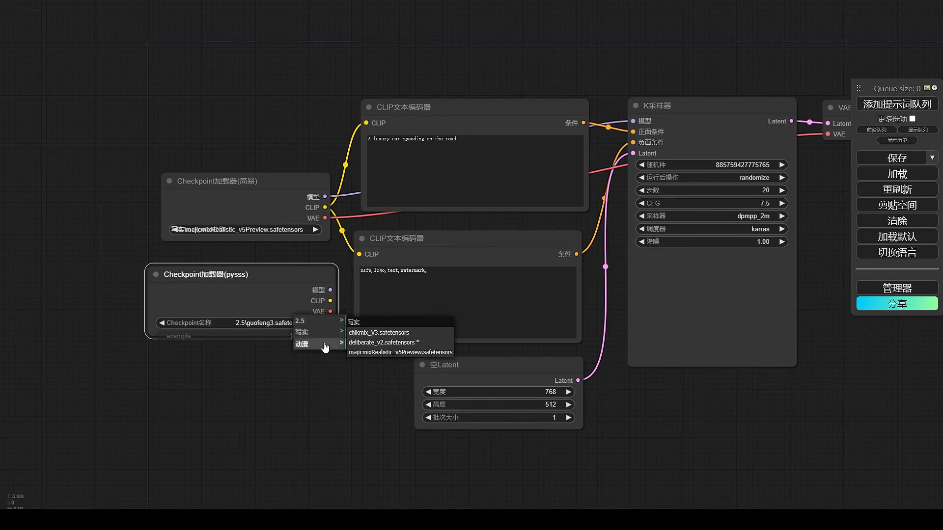
pyautogui.click(325, 344)
pyautogui.click(326, 322)
pyautogui.click(325, 333)
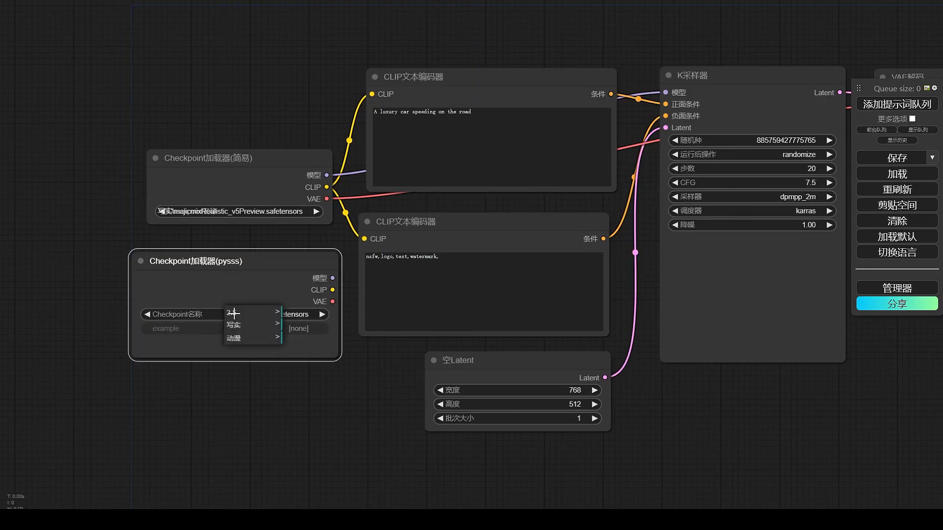
pyautogui.click(305, 315)
pyautogui.click(307, 327)
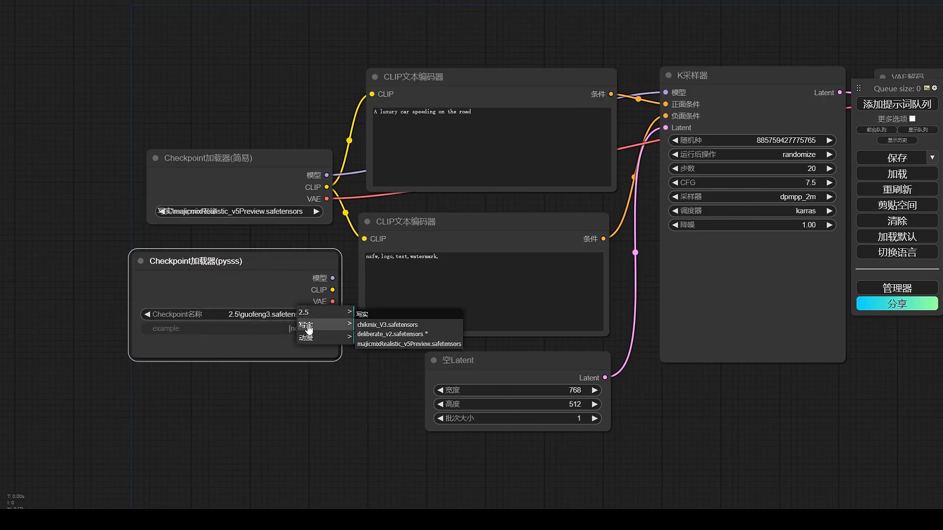
pyautogui.moveTo(379, 338)
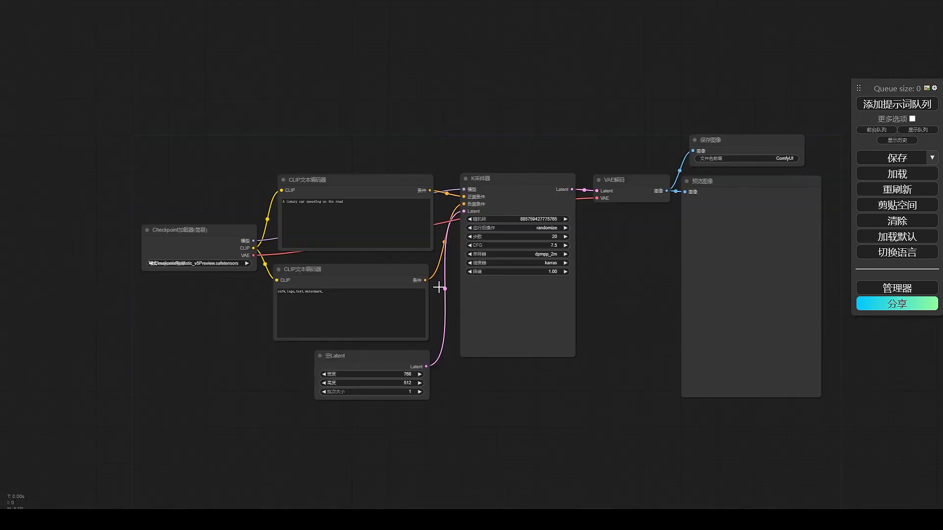
# Move the two CLIP文本编码器 nodes so they snap to the grid and line up vertically.
pyautogui.click(307, 274)
pyautogui.moveTo(307, 273); pyautogui.dragTo(372, 263)
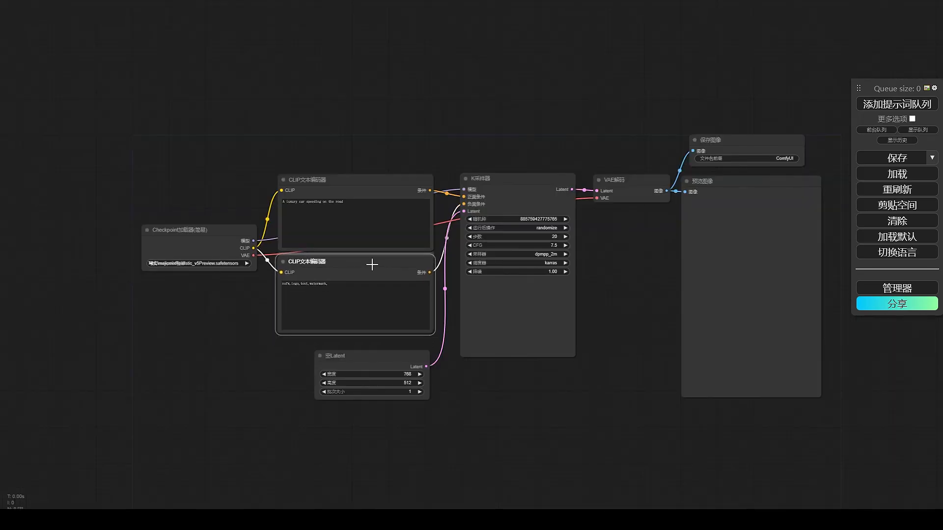
pyautogui.click(385, 191)
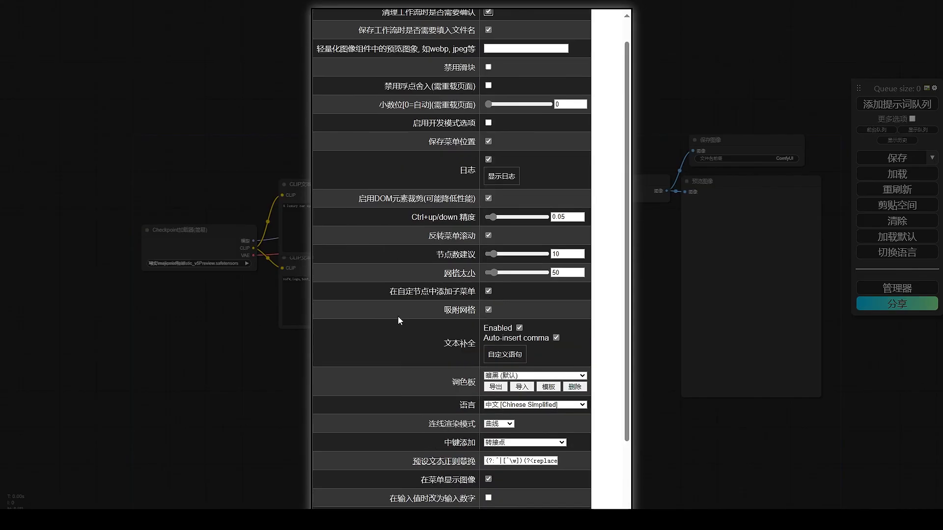
# Open the management of 组件默认属性 in the settings and examine the K采样器 node's parameters.
pyautogui.scroll(-2, 398, 317)
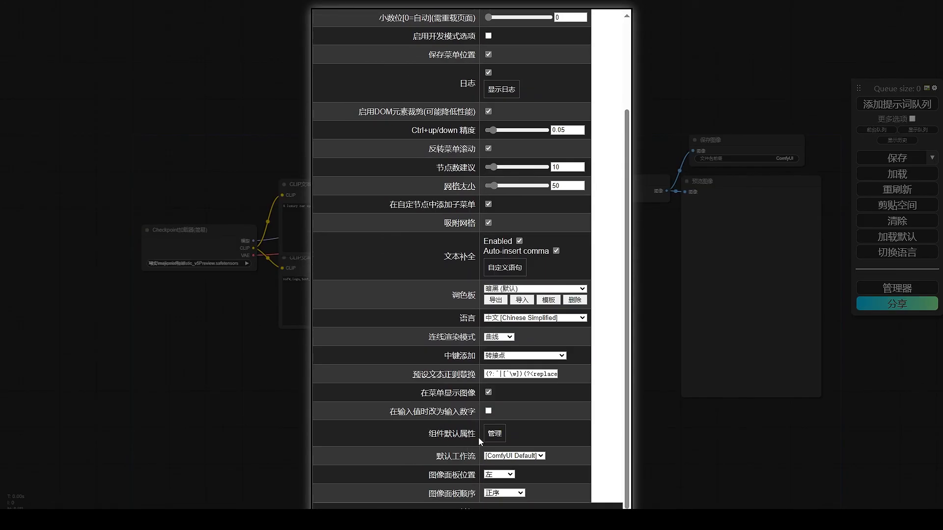
pyautogui.click(493, 434)
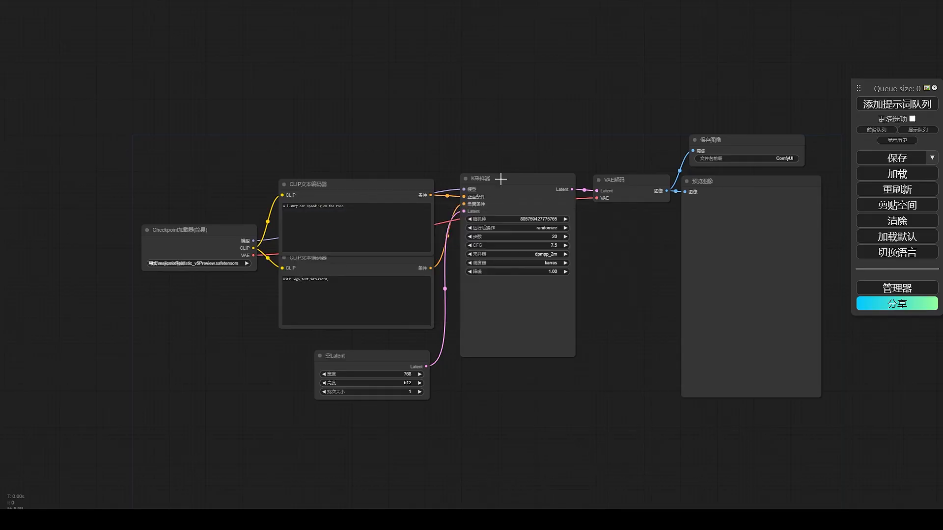
pyautogui.click(499, 183)
pyautogui.scroll(5, 612, 288)
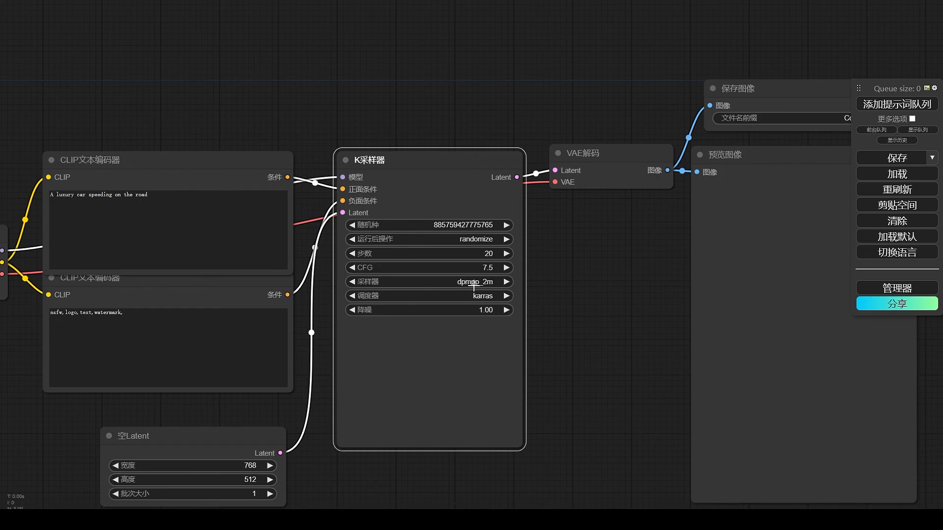
pyautogui.scroll(-5, 475, 290)
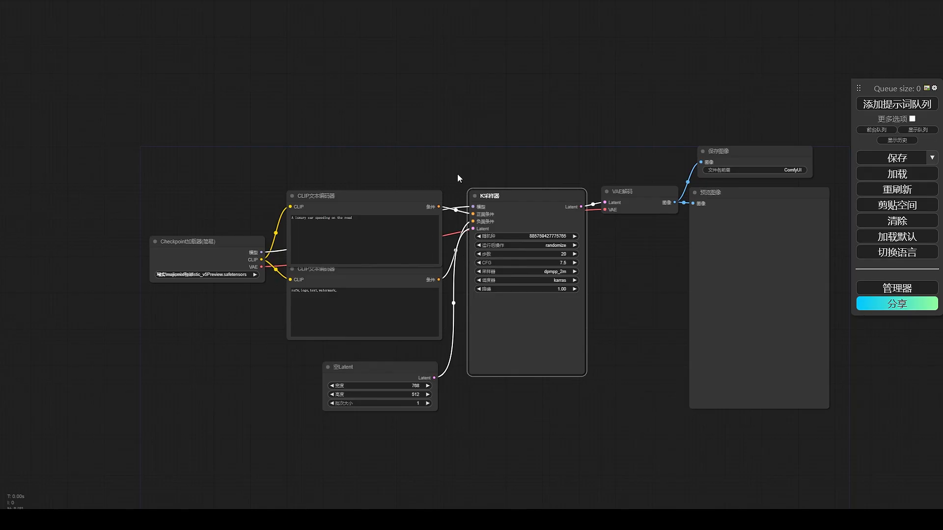
pyautogui.moveTo(457, 173); pyautogui.dragTo(450, 162)
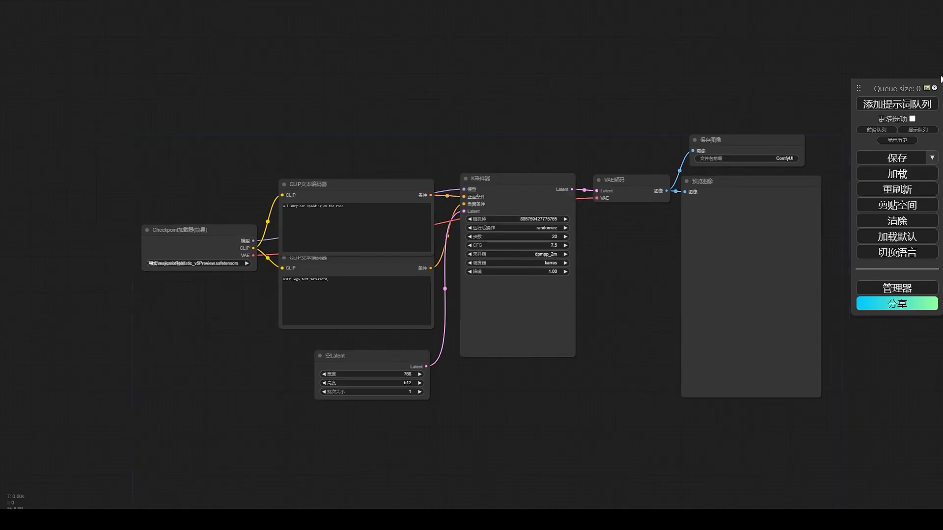
# Reopen the settings and look through the list of options again.
pyautogui.click(934, 88)
pyautogui.scroll(-2, 409, 314)
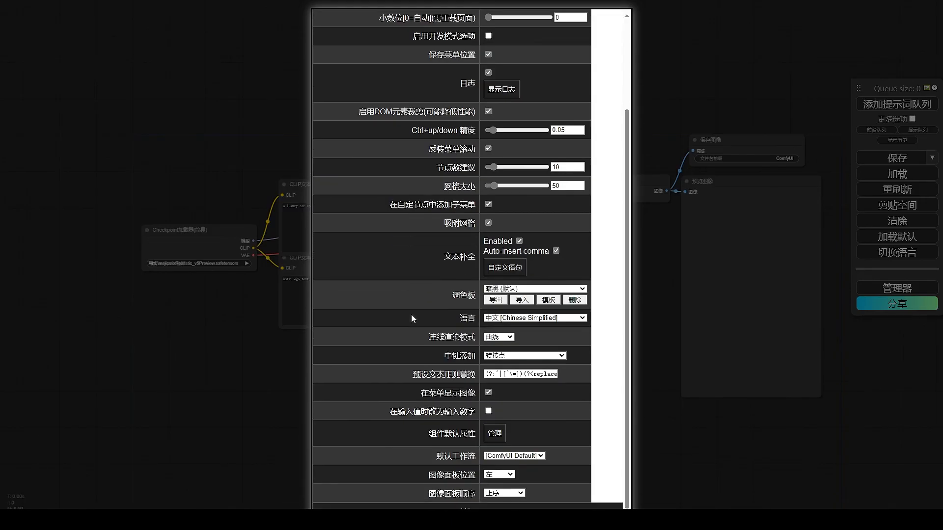
pyautogui.scroll(3, 414, 320)
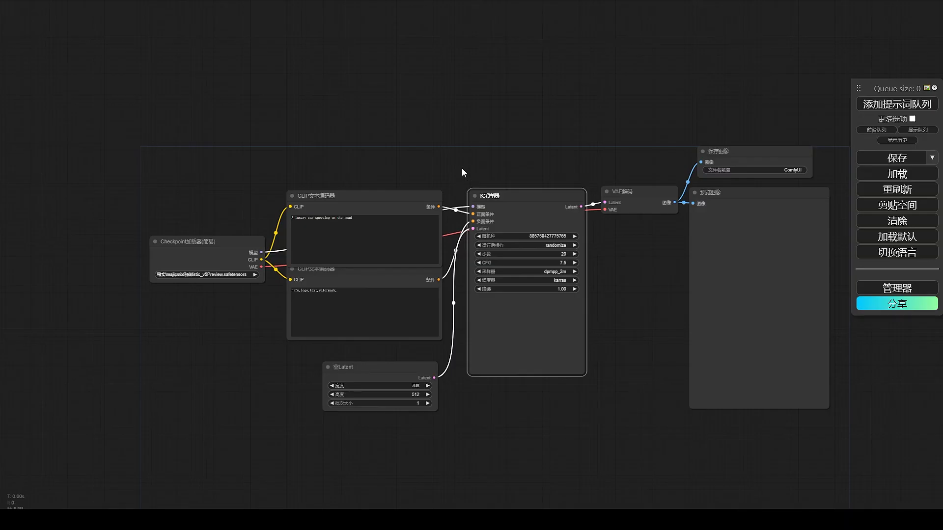
# Separate the two overlapping CLIP文本编码器 nodes so there is a gap between them.
pyautogui.moveTo(462, 168); pyautogui.dragTo(589, 151)
pyautogui.click(469, 185)
pyautogui.scroll(4, 510, 128)
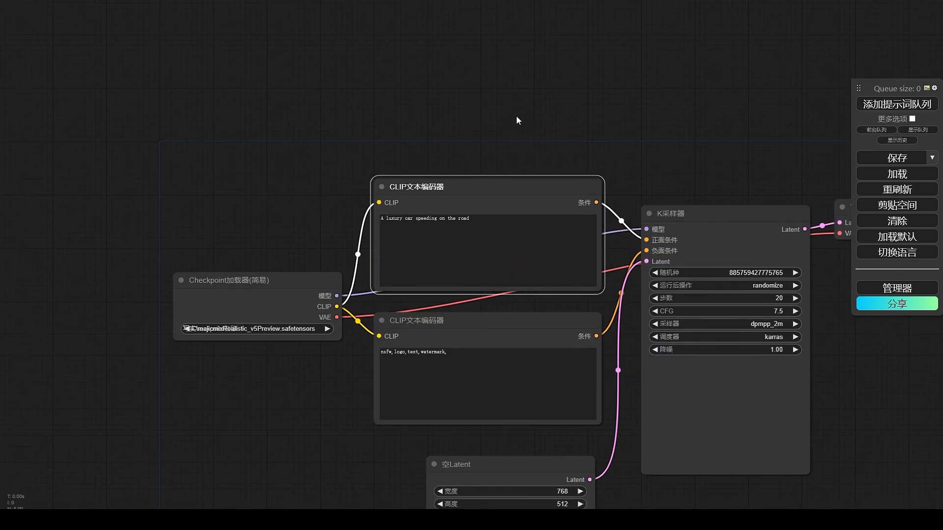
pyautogui.click(401, 210)
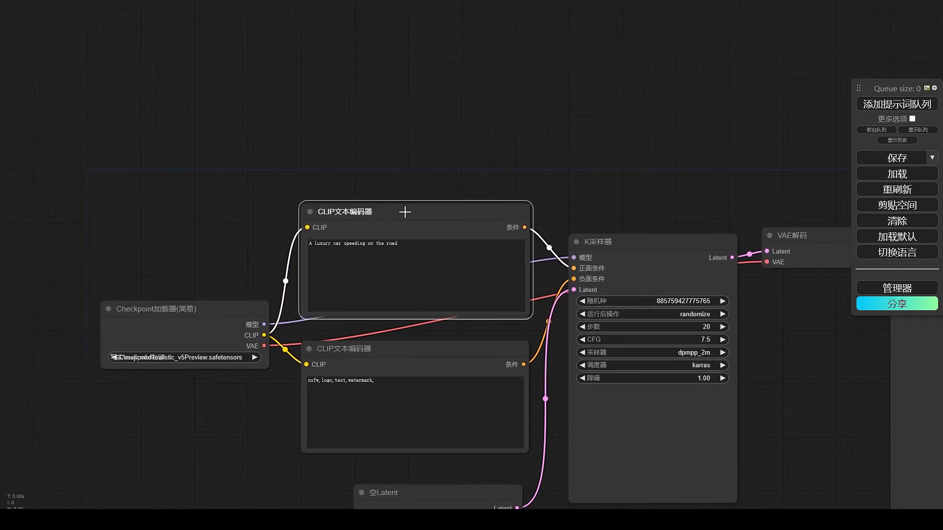
# View the colour and shape options of the positive-prompt CLIP文本编码器 node and lock the node.
pyautogui.rightClick(401, 211)
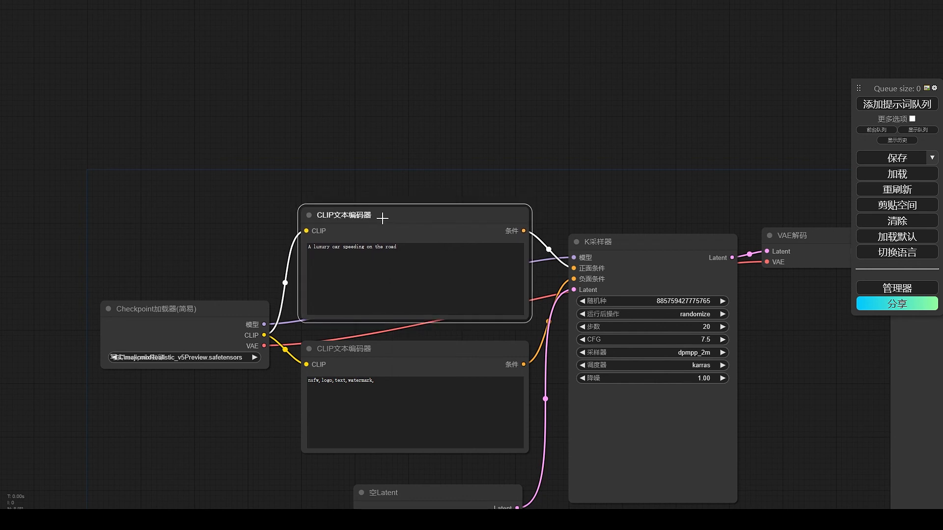
pyautogui.rightClick(386, 209)
pyautogui.click(410, 338)
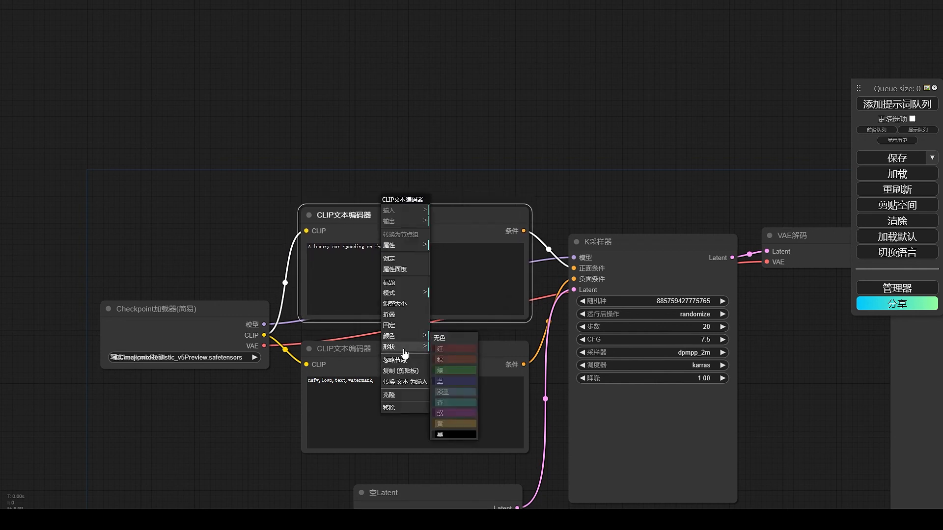
pyautogui.click(403, 347)
pyautogui.click(396, 259)
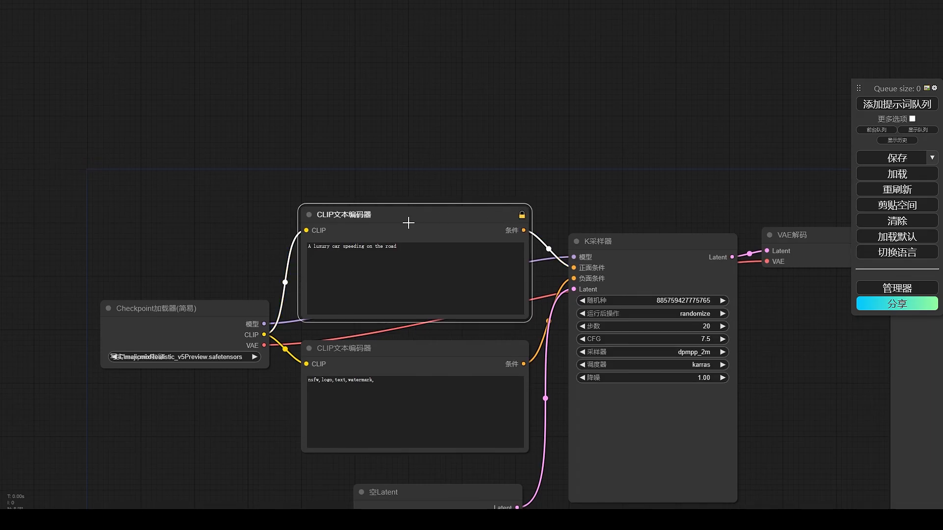
# Unlock the positive-prompt CLIP文本编码器 node and move it farther up, away from the negative-prompt node.
pyautogui.rightClick(383, 211)
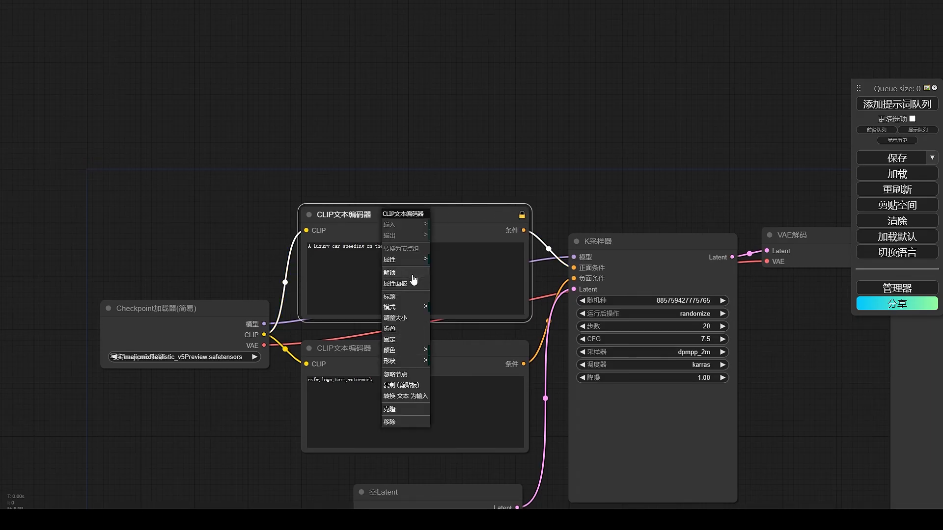
pyautogui.click(392, 273)
pyautogui.moveTo(412, 219); pyautogui.dragTo(412, 192)
# Apply 固定 to the positive-prompt CLIP文本编码器 node and deselect it.
pyautogui.rightClick(411, 192)
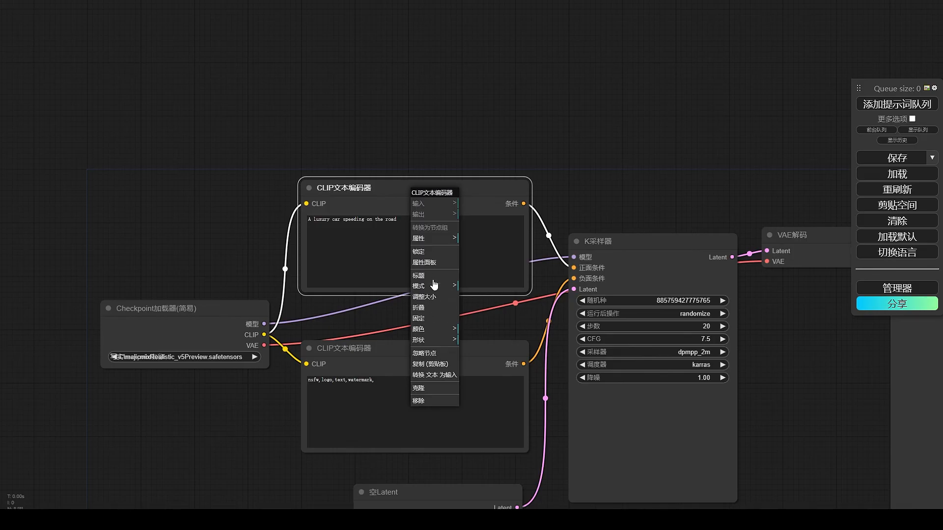
pyautogui.click(425, 319)
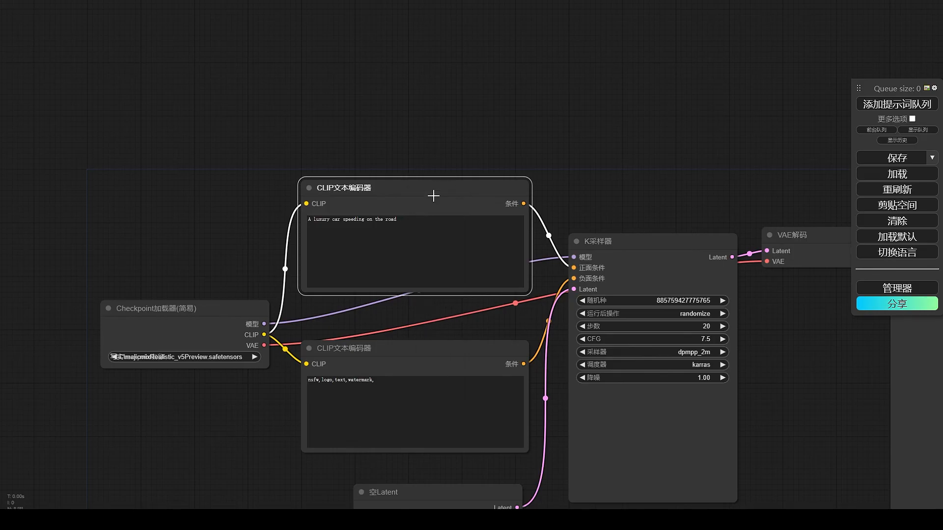
pyautogui.click(358, 162)
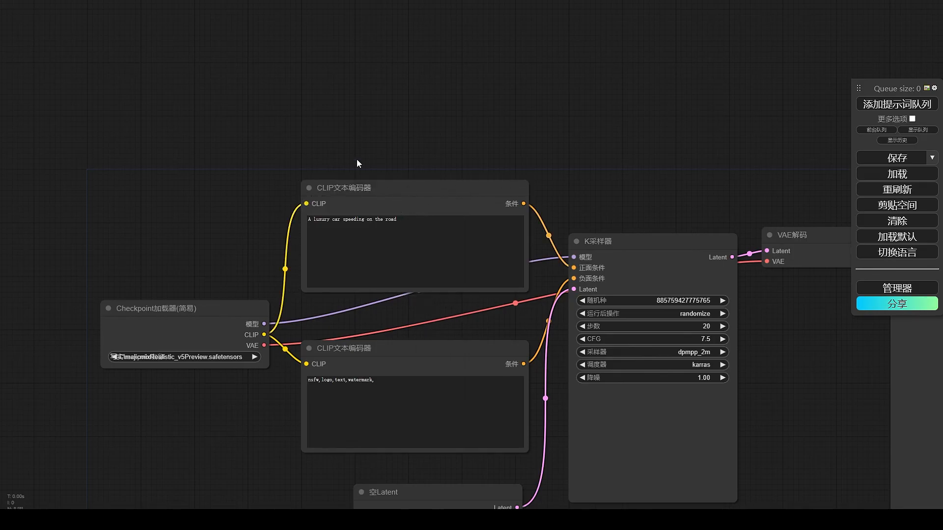
# Lock the positive-prompt CLIP文本编码器 node again and set its colour to 红.
pyautogui.click(398, 189)
pyautogui.rightClick(383, 189)
pyautogui.rightClick(404, 189)
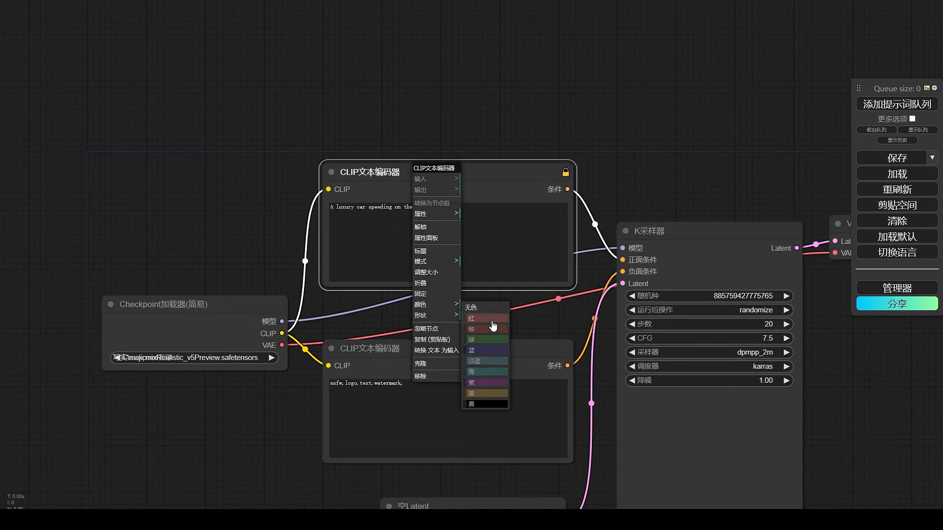
pyautogui.click(491, 320)
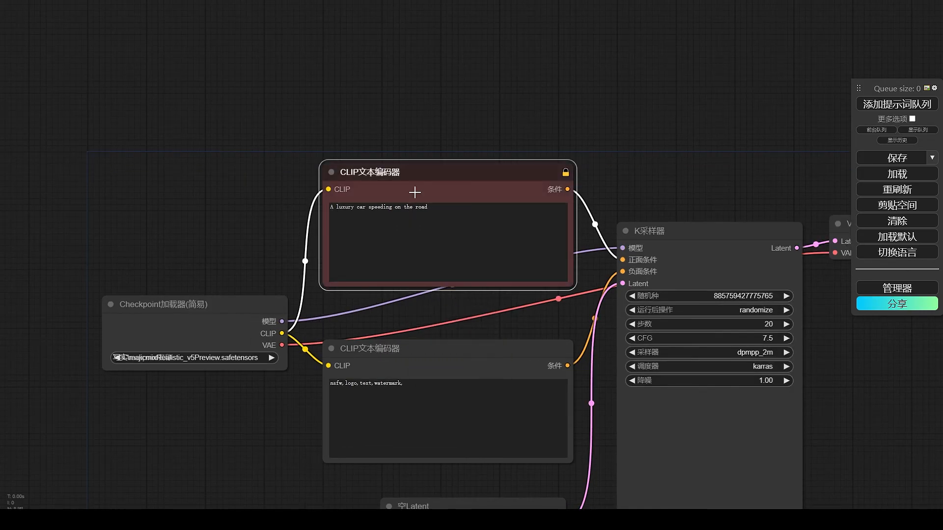
# Rename the red CLIP文本编码器 node as 正向提示词.
pyautogui.rightClick(376, 175)
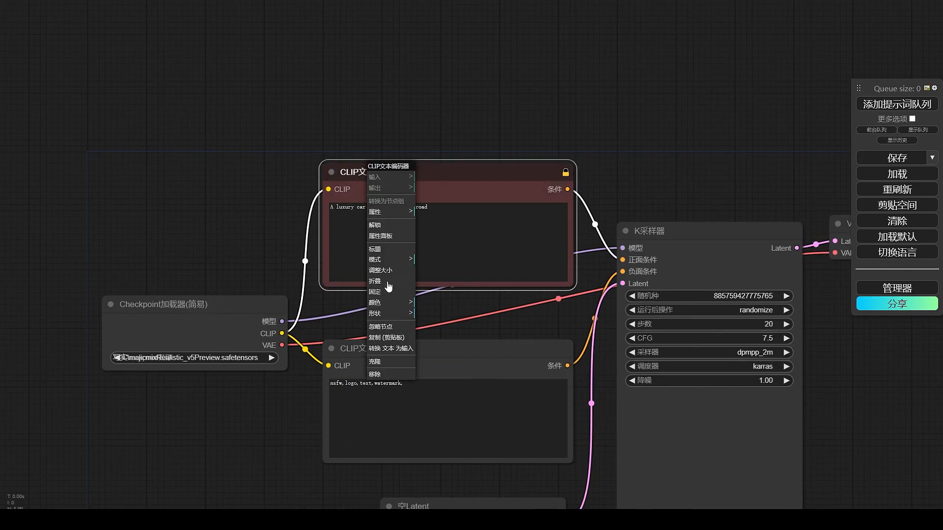
pyautogui.click(385, 249)
pyautogui.press('BackSpace')
pyautogui.press('BackSpace')
pyautogui.press('BackSpace')
pyautogui.press('BackSpace')
pyautogui.press('BackSpace')
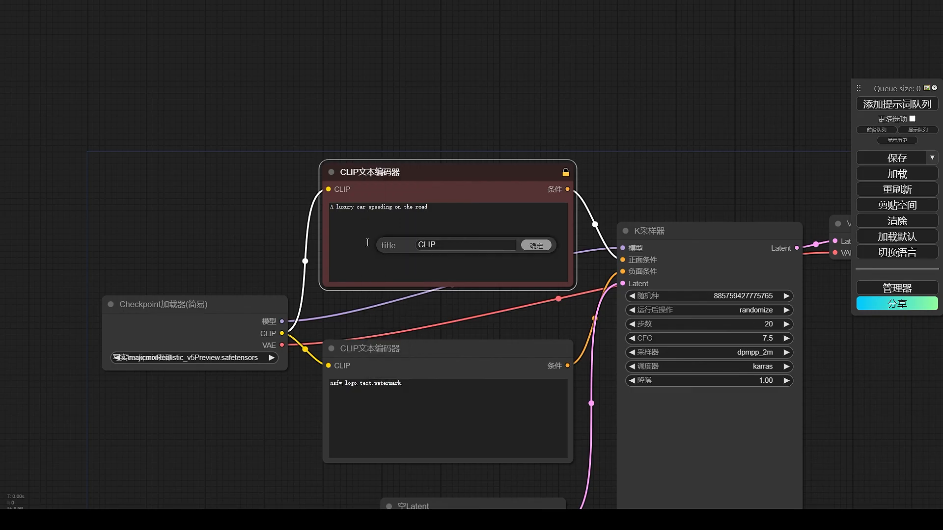
pyautogui.write('正向提示词')
pyautogui.press('Return')
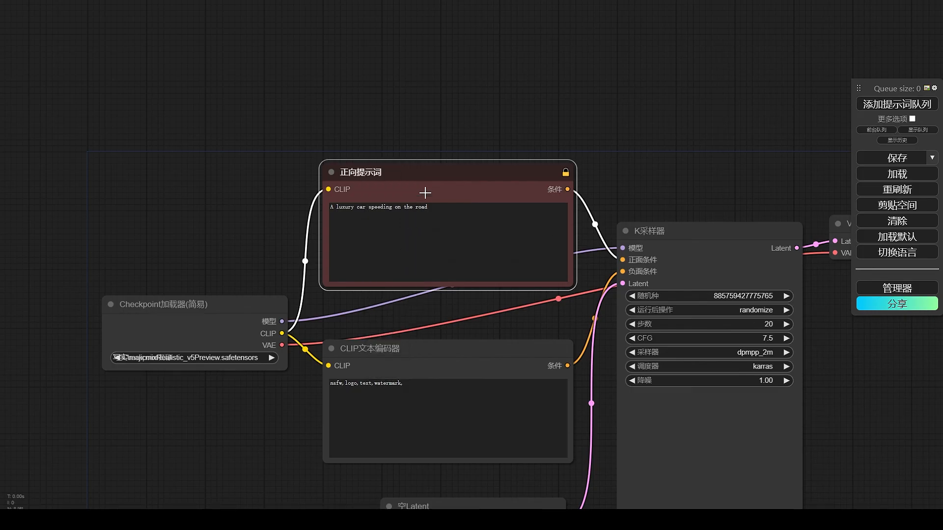
# Collapse the 正向提示词 node and expand it again.
pyautogui.click(400, 154)
pyautogui.click(333, 172)
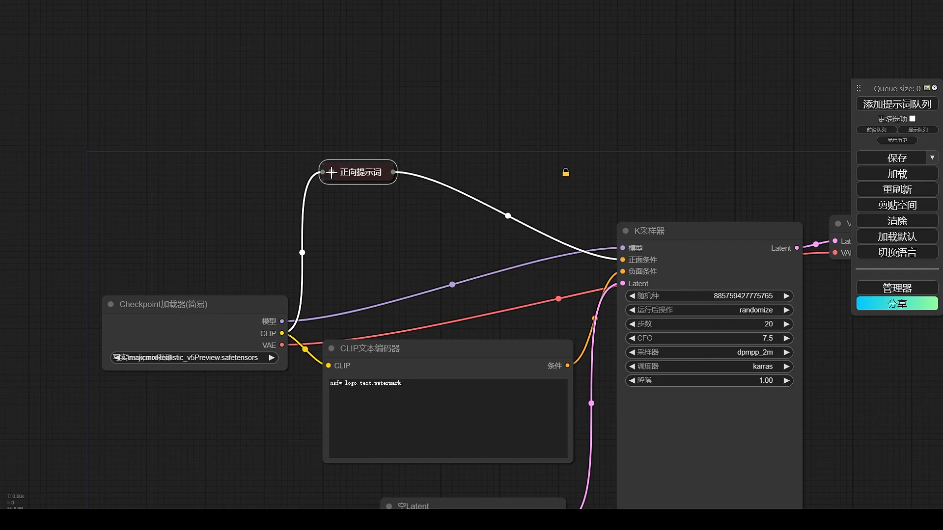
pyautogui.click(331, 172)
pyautogui.click(331, 173)
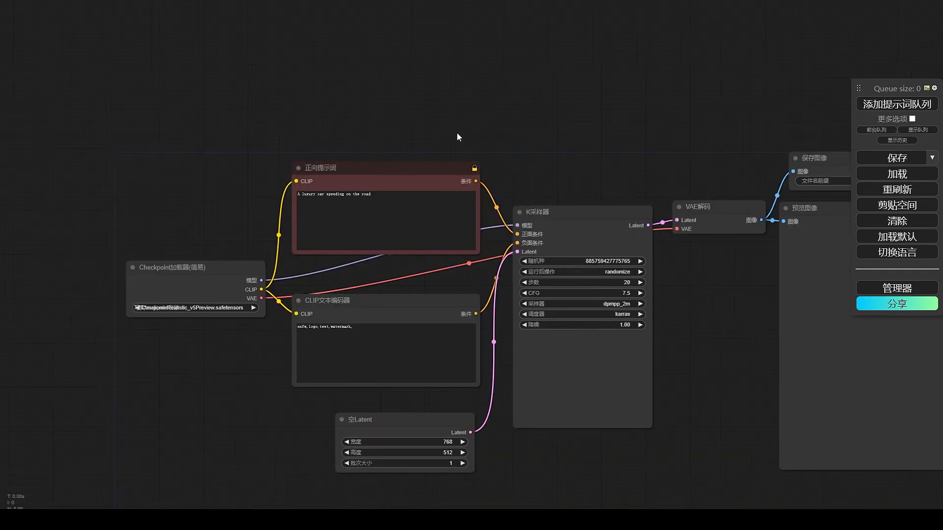
# Move the negative-prompt CLIP文本编码器 node up, closer beneath the 正向提示词 node.
pyautogui.moveTo(457, 133); pyautogui.dragTo(386, 139)
pyautogui.scroll(4, 449, 186)
pyautogui.scroll(-2, 465, 148)
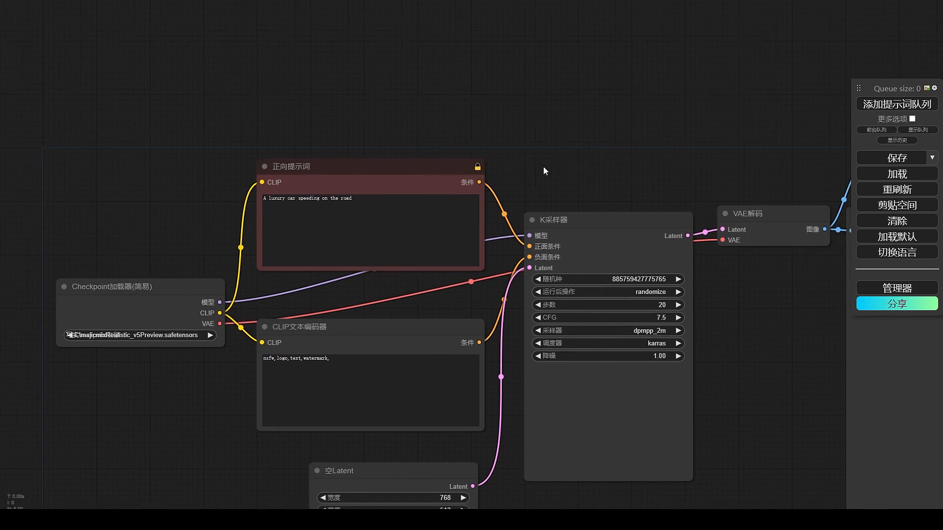
pyautogui.moveTo(543, 167); pyautogui.dragTo(533, 163)
pyautogui.moveTo(391, 318); pyautogui.dragTo(393, 296)
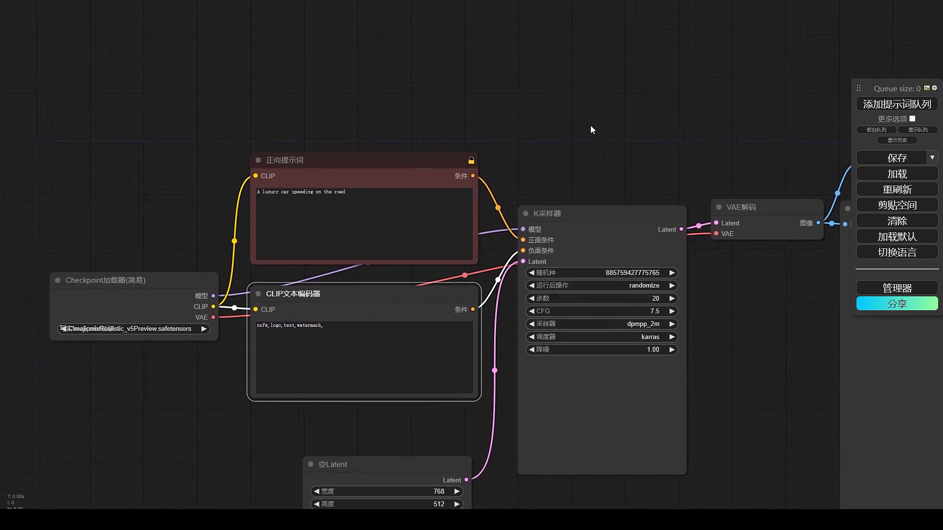
# Move the floating main menu down, clear of the 保存图像 node, and bring the whole workflow into view.
pyautogui.scroll(-3, 591, 170)
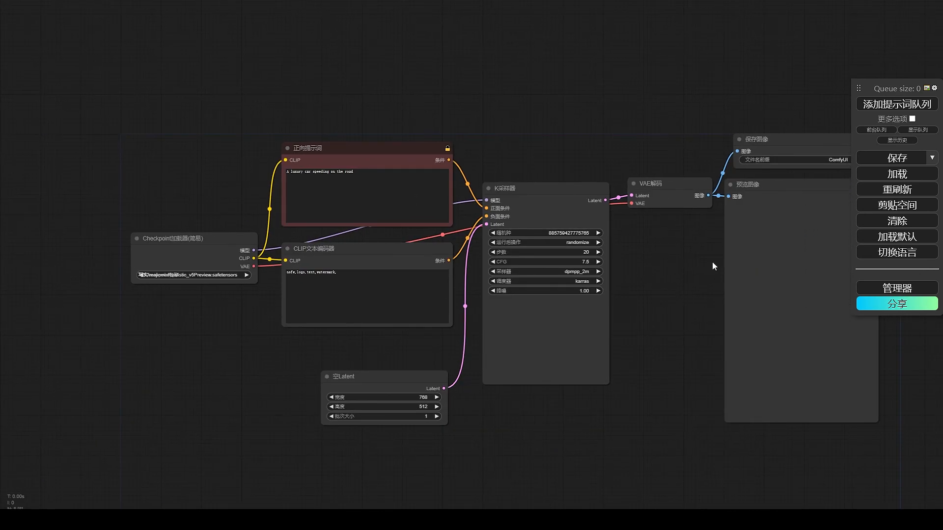
pyautogui.moveTo(903, 87); pyautogui.dragTo(909, 297)
pyautogui.moveTo(643, 261)
pyautogui.mouseDown()
pyautogui.moveTo(620, 242)
pyautogui.moveTo(629, 263)
pyautogui.mouseUp()
pyautogui.scroll(-2, 621, 243)
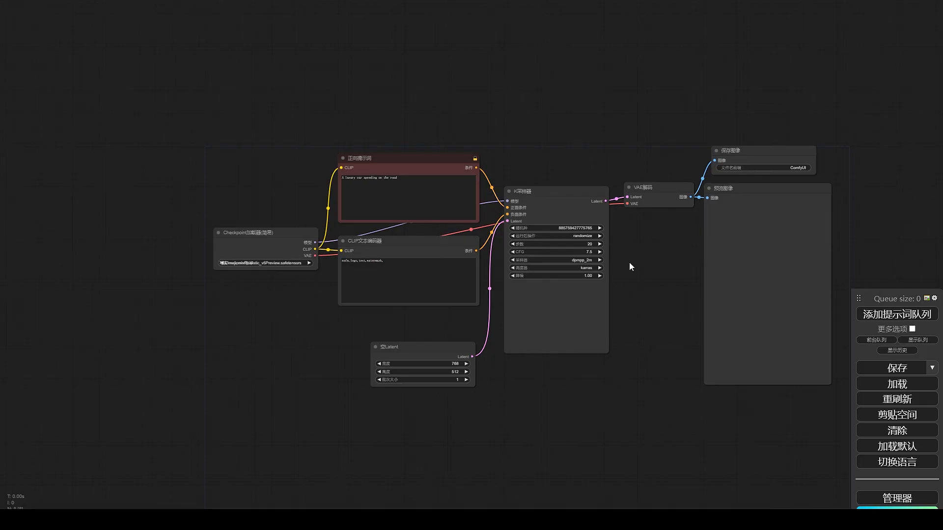
pyautogui.scroll(3, 629, 262)
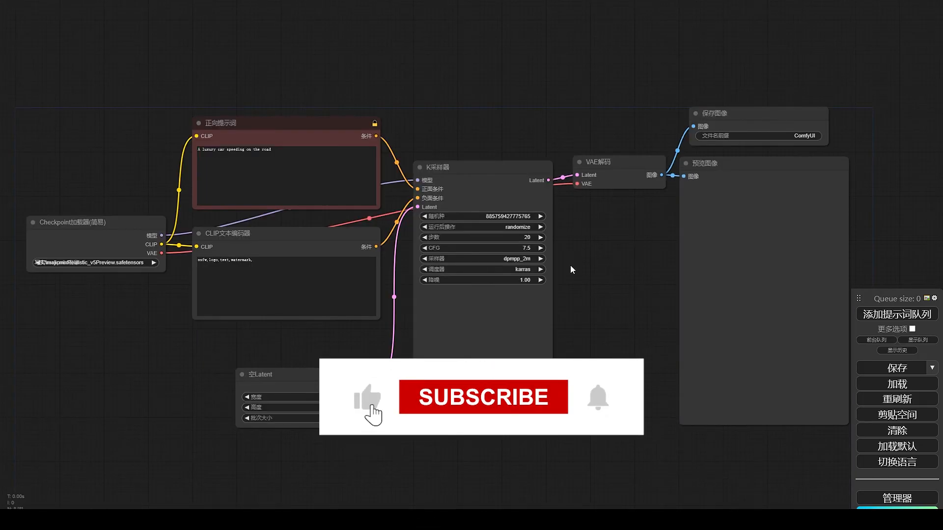